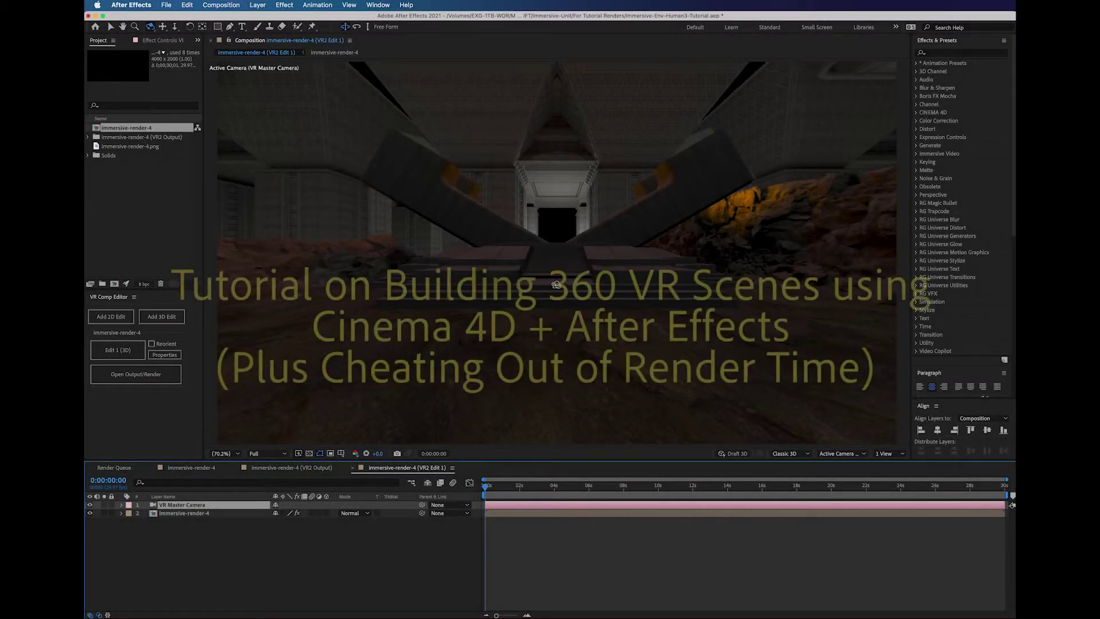
# Preview the finished 360 scene in the VR edit composition by orbiting the VR Master Camera and playing the timeline
pyautogui.press('c')
pyautogui.press('c')
pyautogui.moveTo(563, 233); pyautogui.dragTo(463, 275)
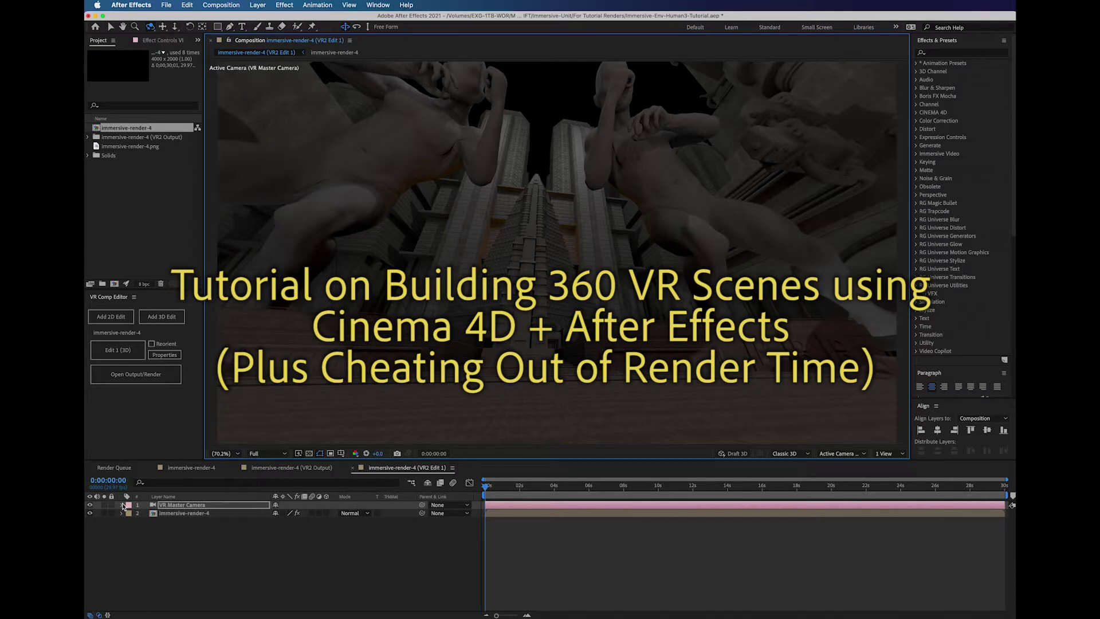
pyautogui.click(122, 505)
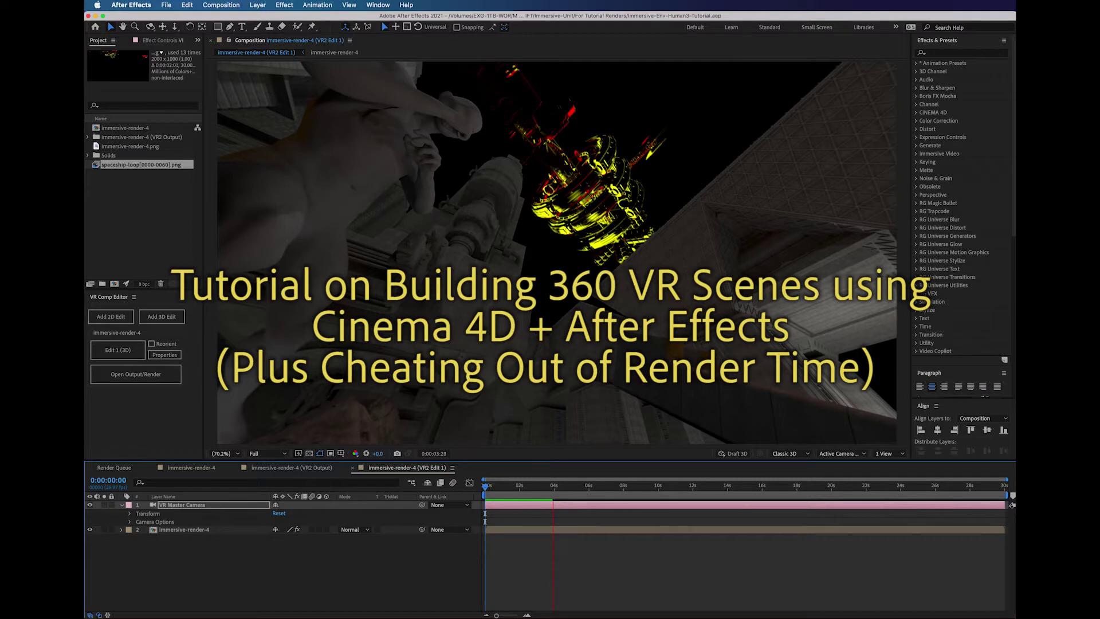
pyautogui.press('space')
pyautogui.press('c')
pyautogui.click(558, 262)
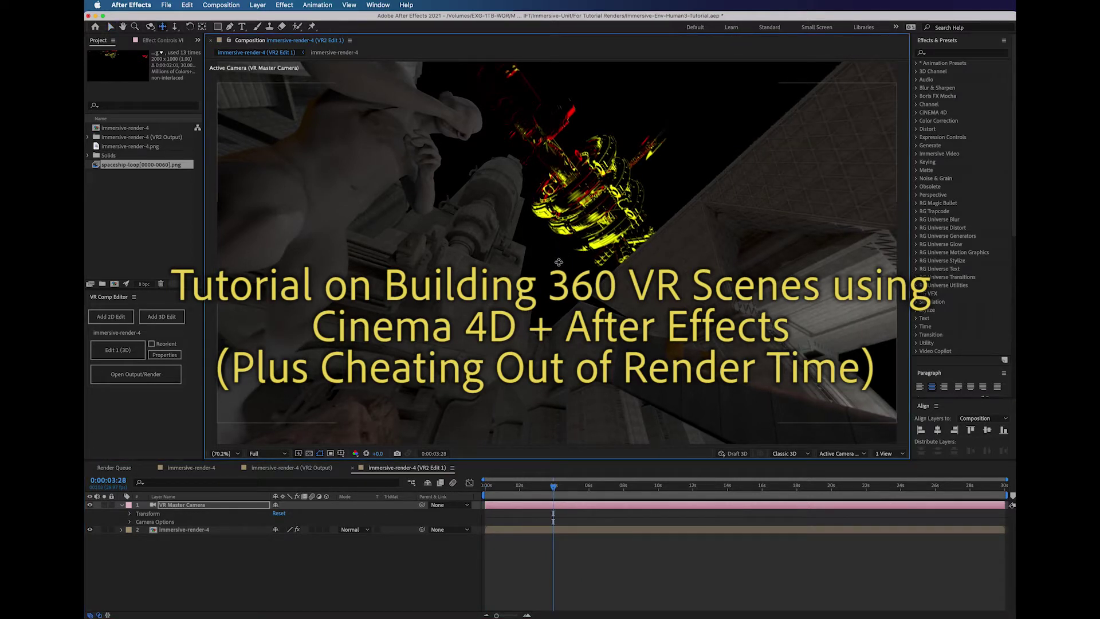
pyautogui.press('c')
pyautogui.moveTo(559, 254); pyautogui.dragTo(657, 242)
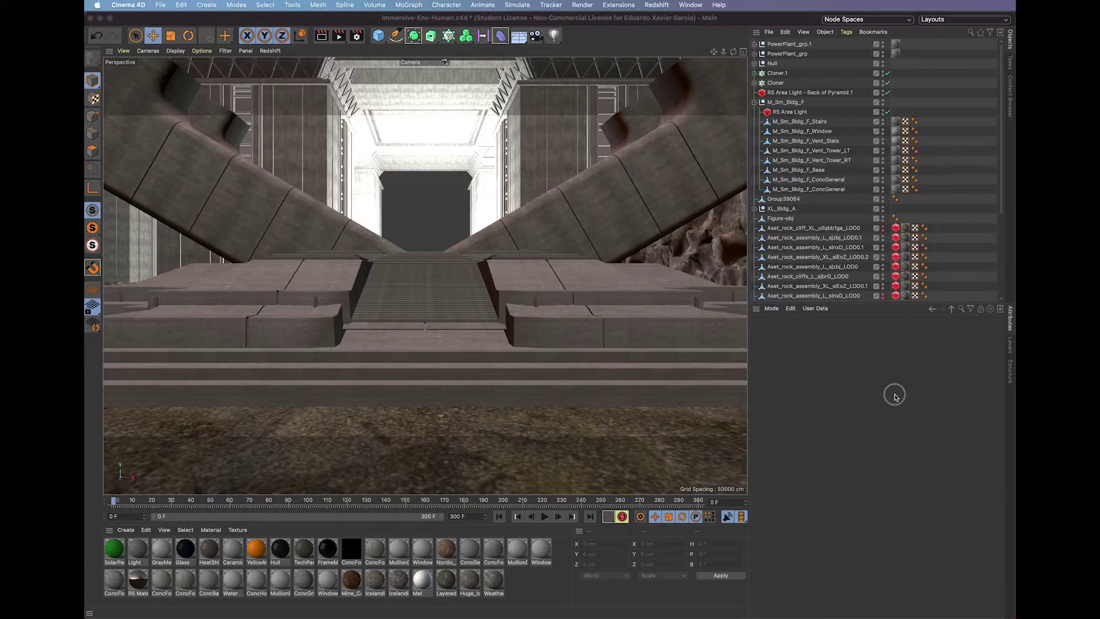
# Switch to Cinema 4D and inspect the scene Camera's Spherical settings and coordinates
pyautogui.click(894, 396)
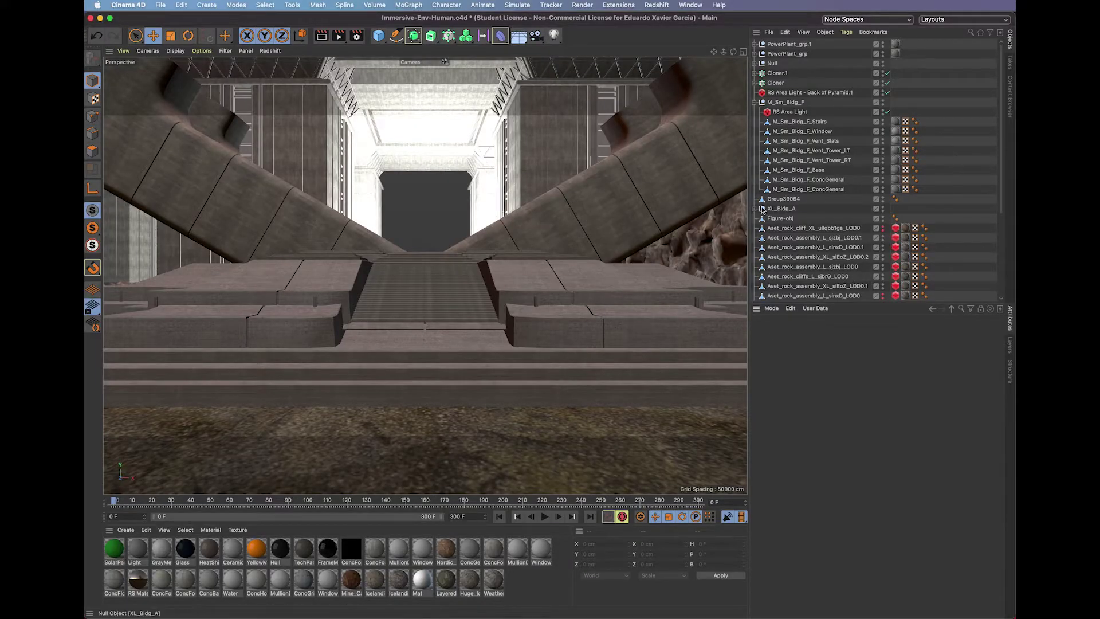
pyautogui.click(755, 102)
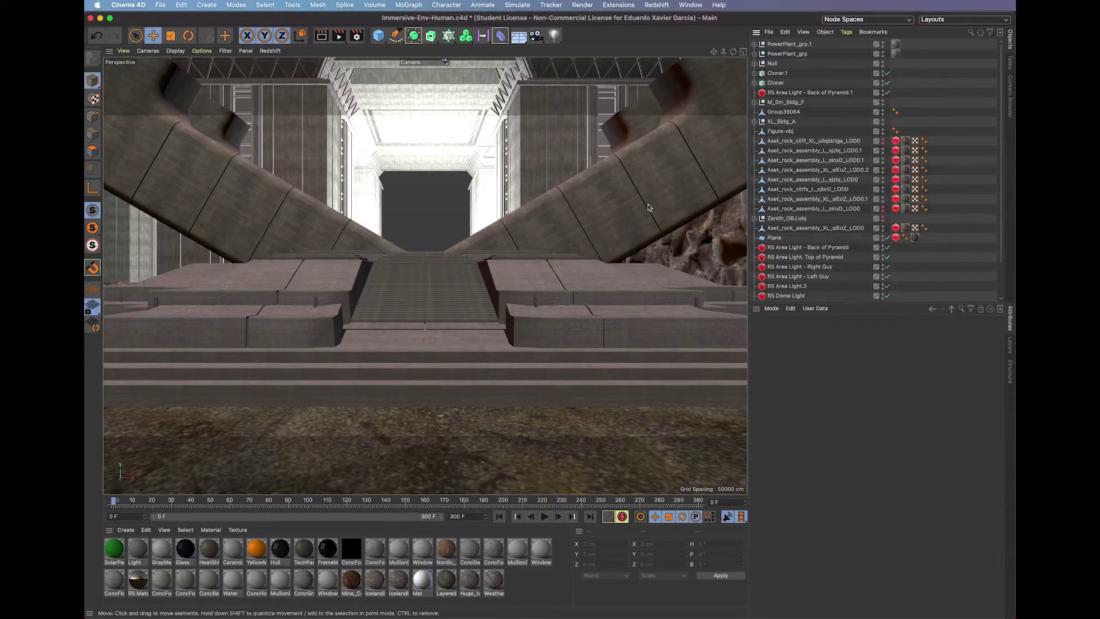
pyautogui.scroll(-3, 762, 284)
pyautogui.click(777, 288)
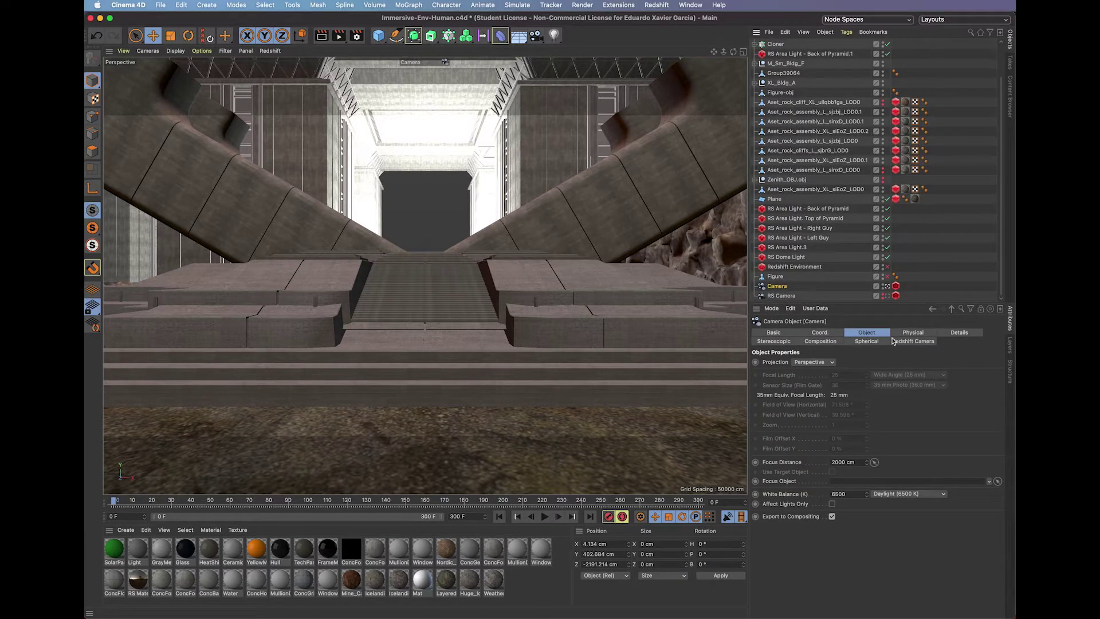
pyautogui.click(881, 342)
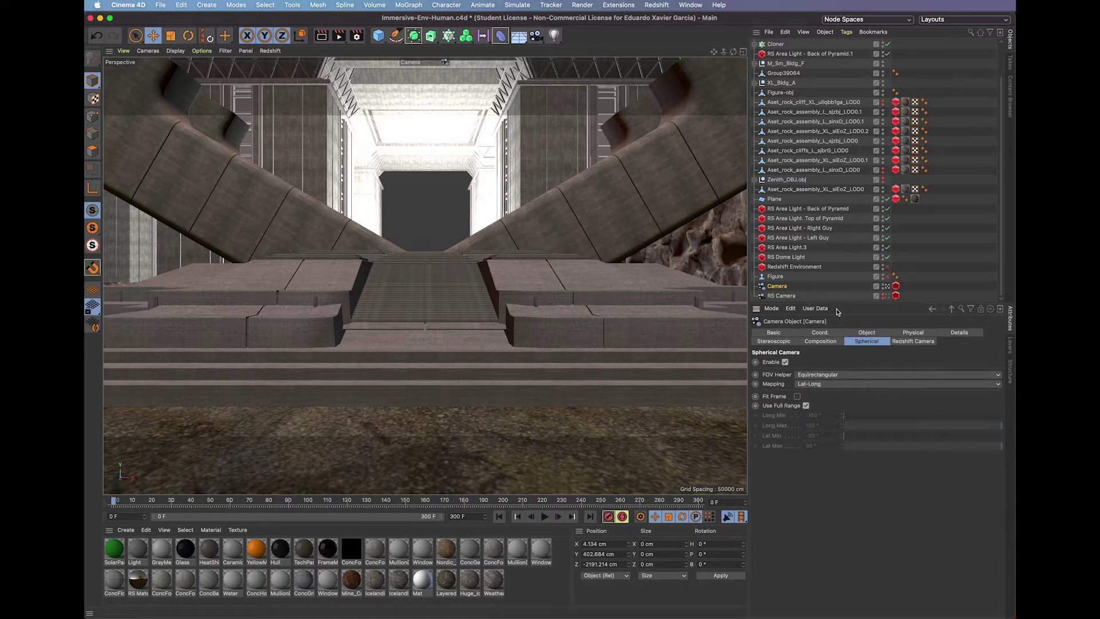
pyautogui.click(820, 333)
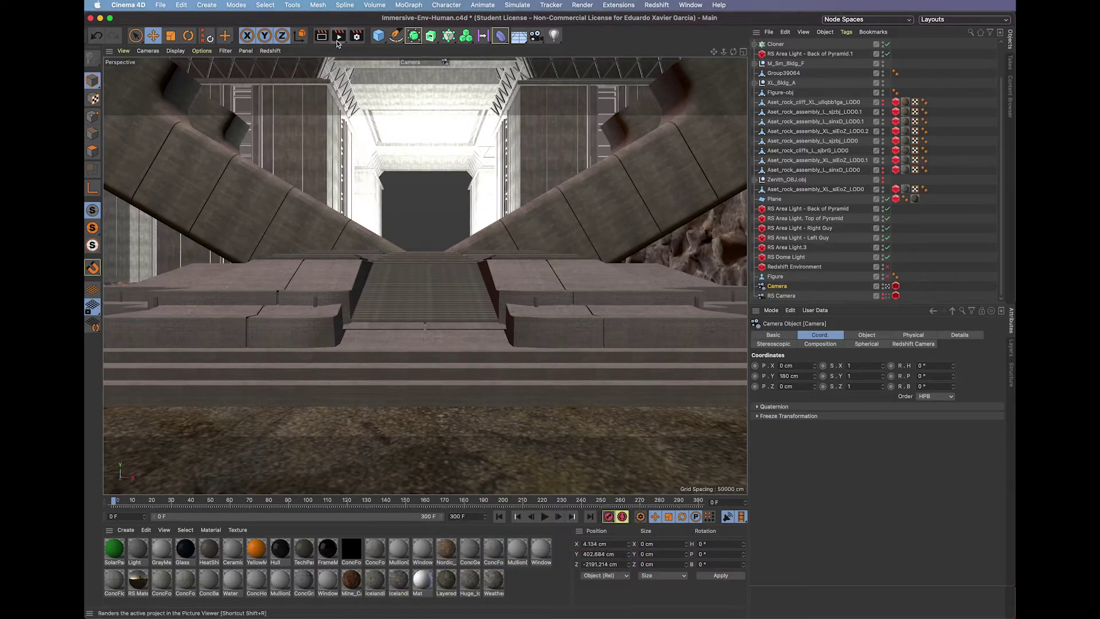
# Review the render output settings and set the regular image to save as PNG with Alpha Channel enabled
pyautogui.click(357, 36)
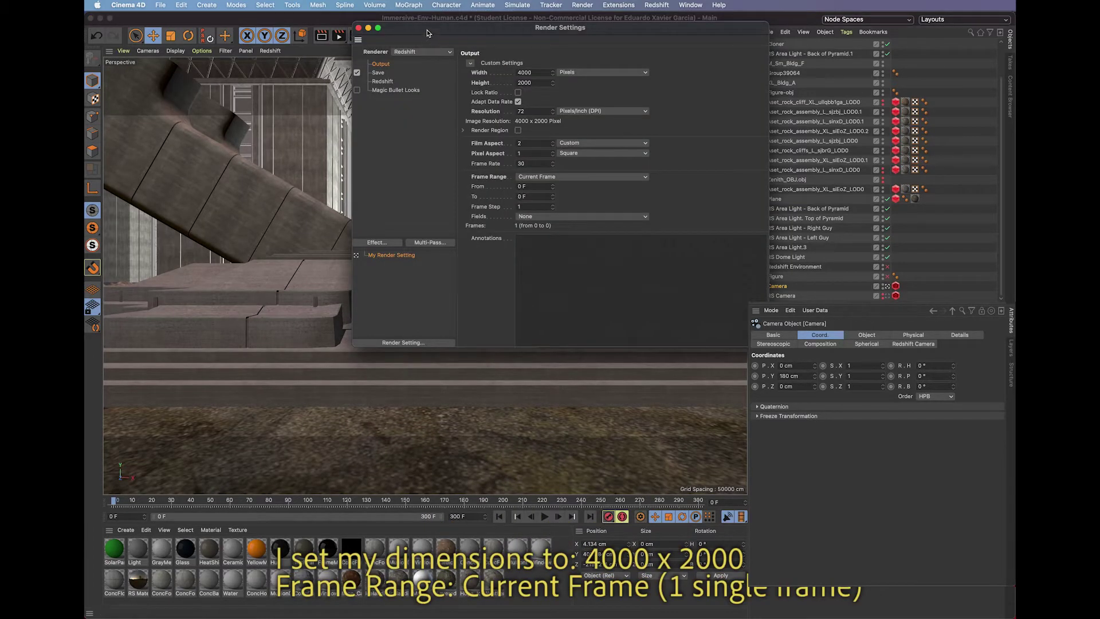
pyautogui.moveTo(429, 46); pyautogui.dragTo(527, 108)
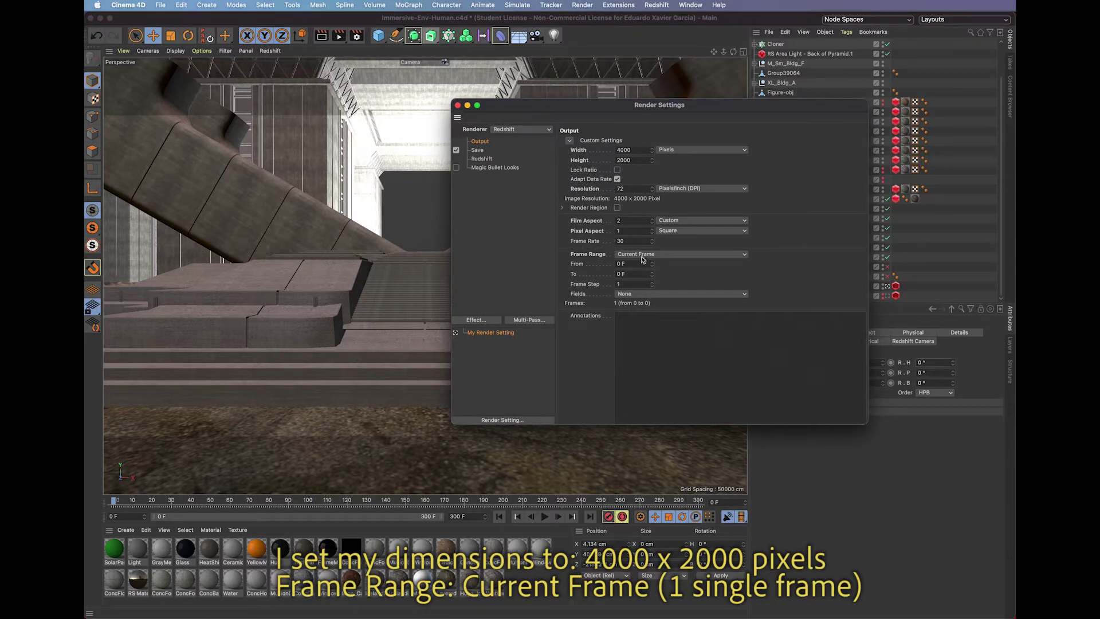
pyautogui.click(481, 151)
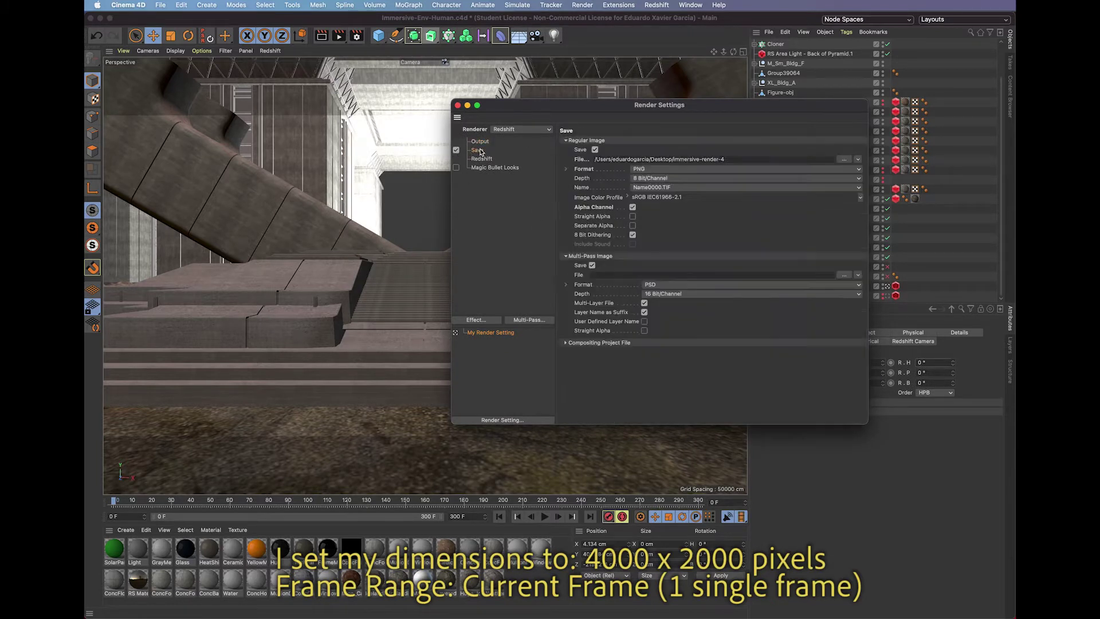
pyautogui.click(650, 169)
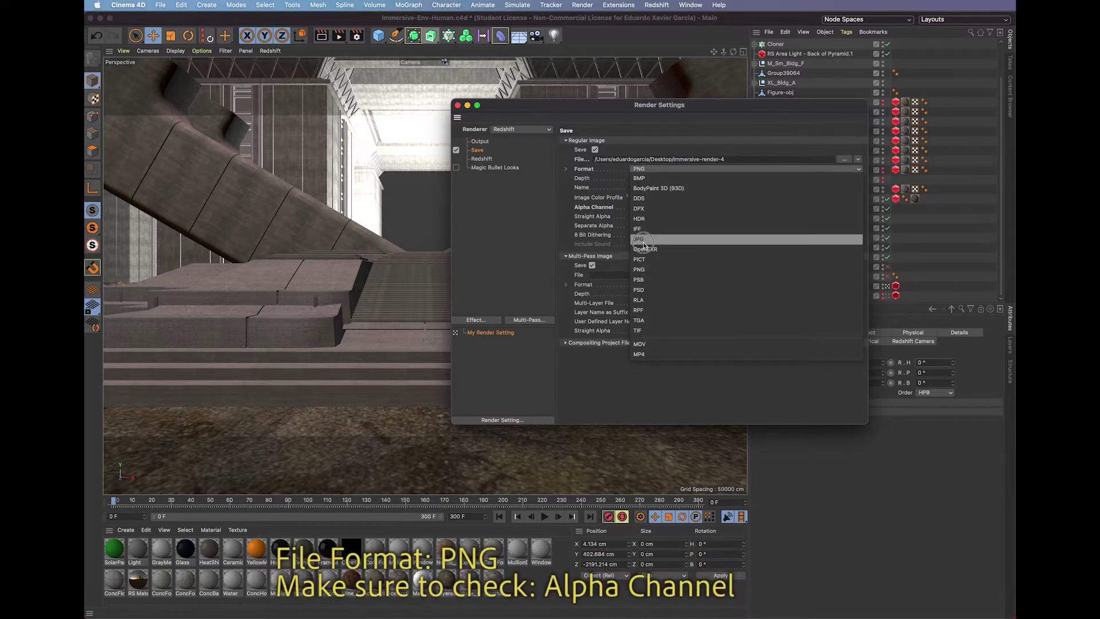
pyautogui.click(657, 270)
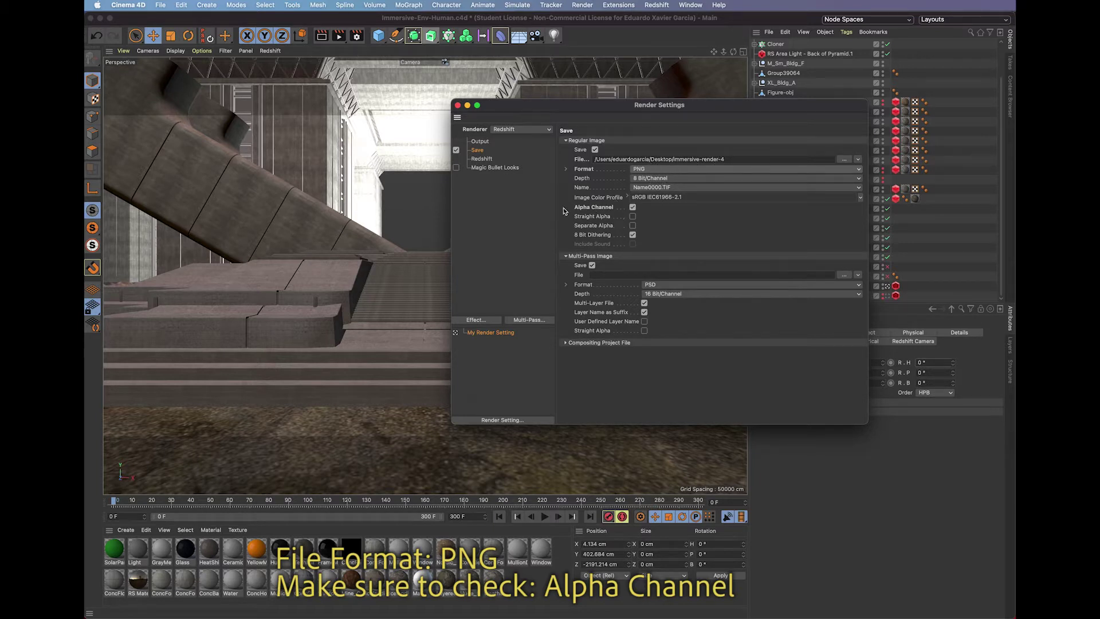
pyautogui.click(633, 207)
pyautogui.click(632, 208)
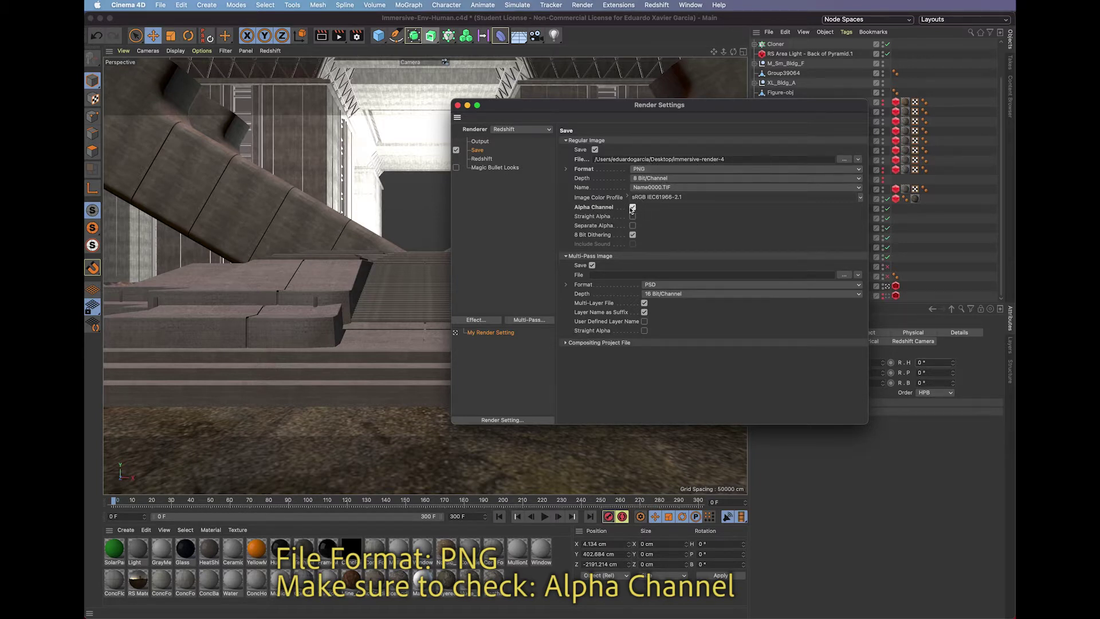
pyautogui.moveTo(567, 108); pyautogui.dragTo(584, 103)
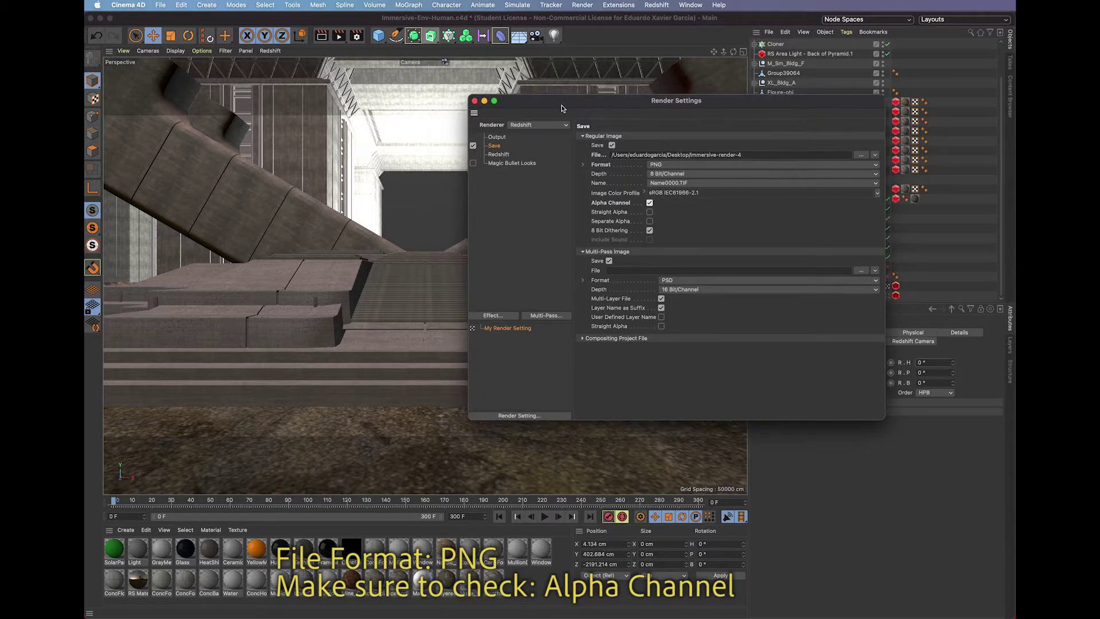
pyautogui.click(474, 101)
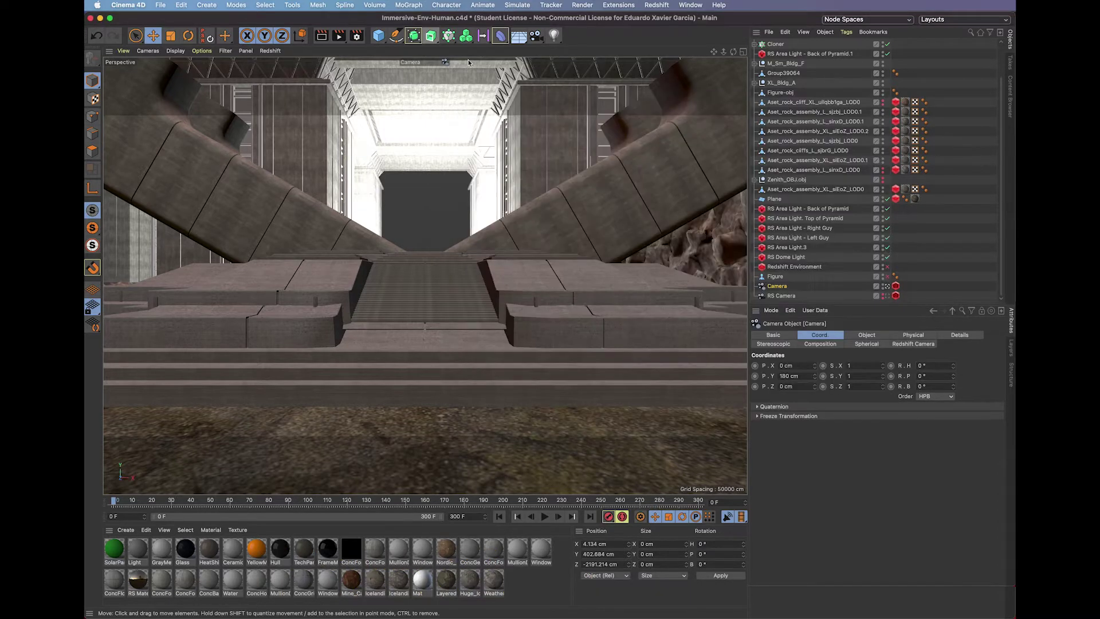
# Render the scene to the Picture Viewer, overwriting the existing immersive-render-4.png
pyautogui.click(341, 37)
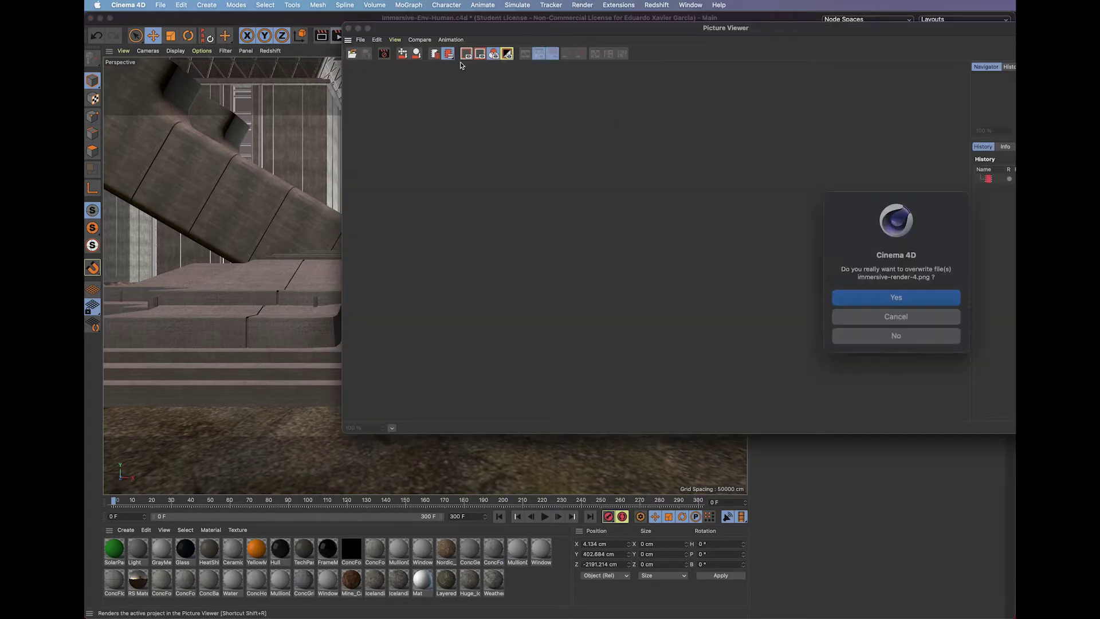
pyautogui.moveTo(445, 55); pyautogui.dragTo(444, 56)
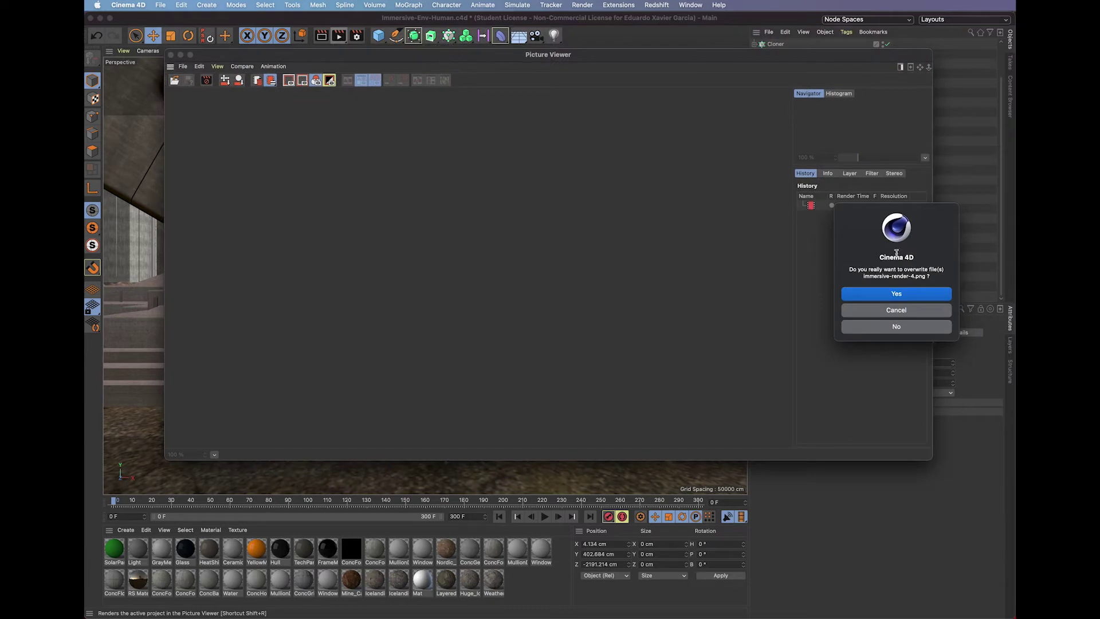
pyautogui.click(892, 295)
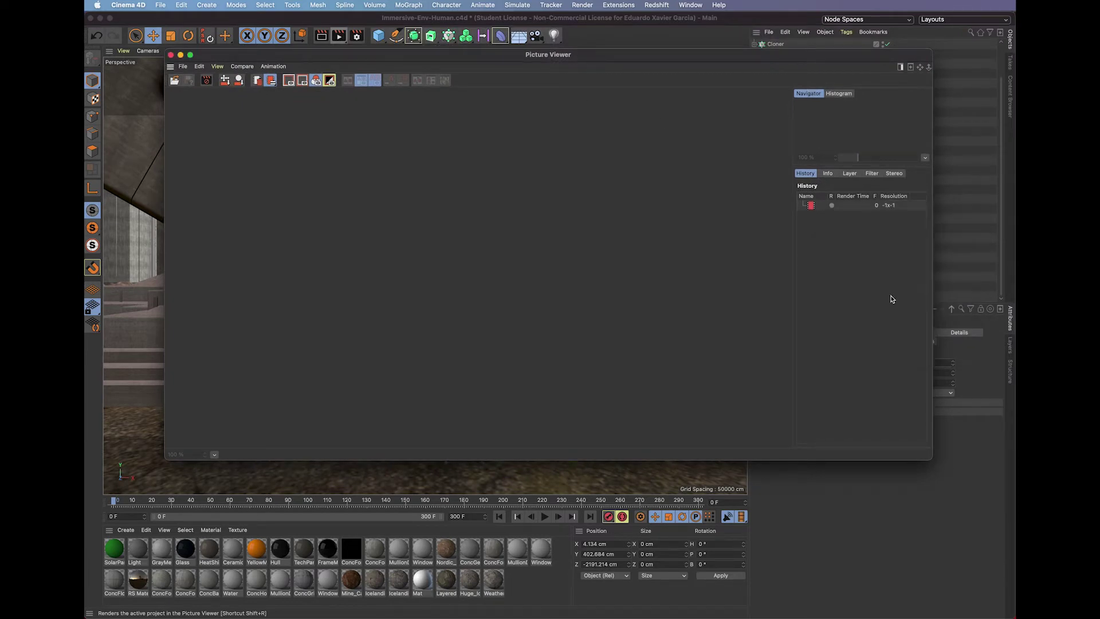
# Enlarge the Picture Viewer to examine the whole equirectangular render, and close it once rendering has finished
pyautogui.moveTo(929, 460); pyautogui.dragTo(960, 596)
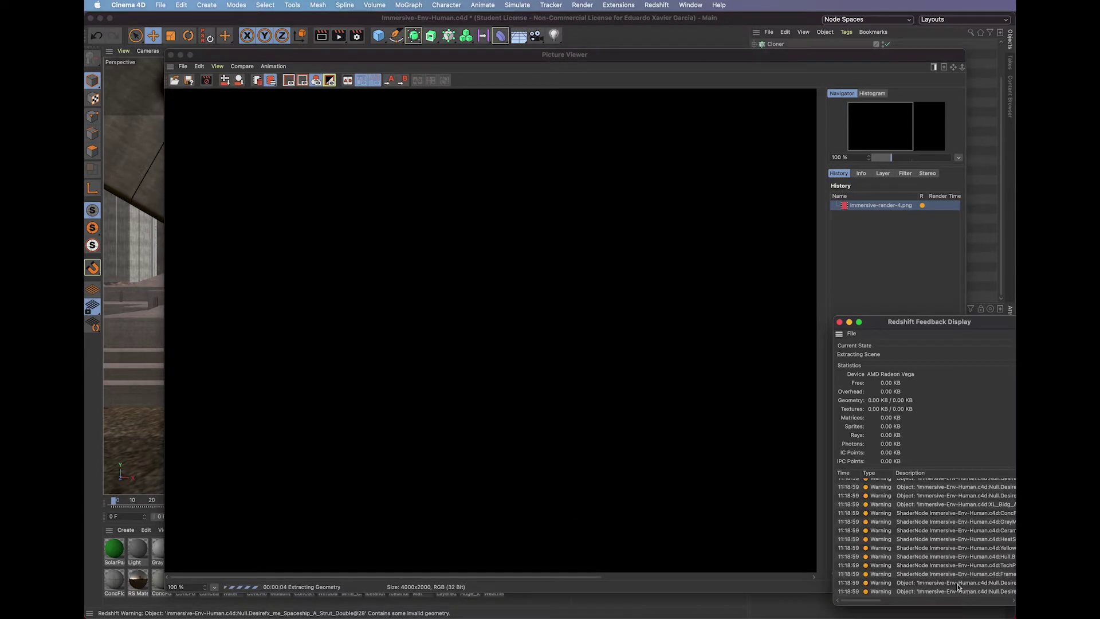
pyautogui.click(633, 285)
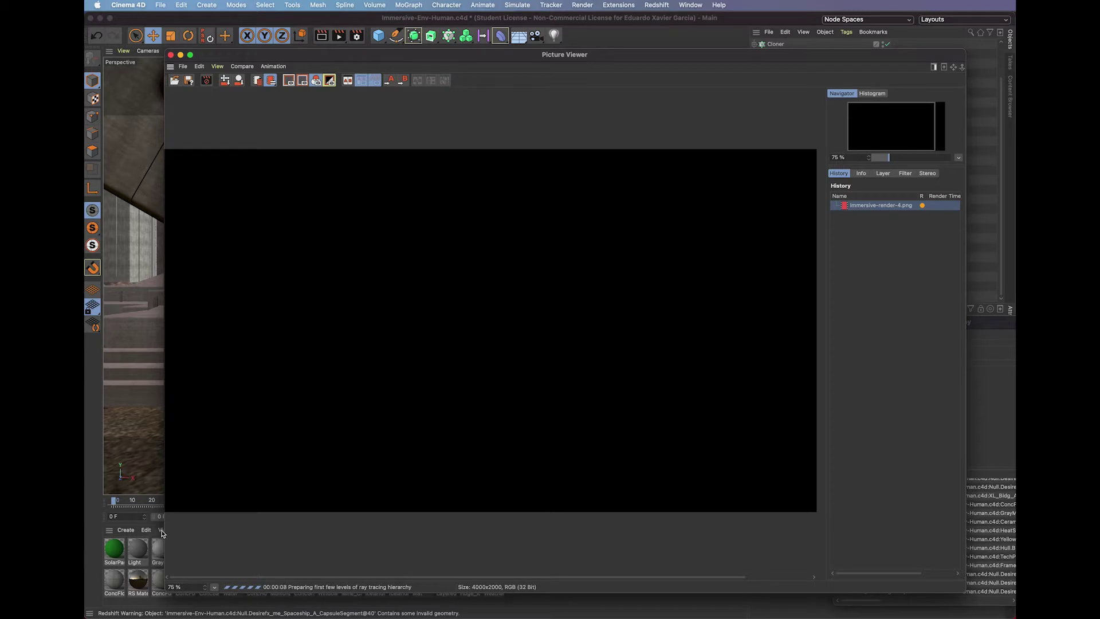
pyautogui.moveTo(163, 529); pyautogui.dragTo(87, 527)
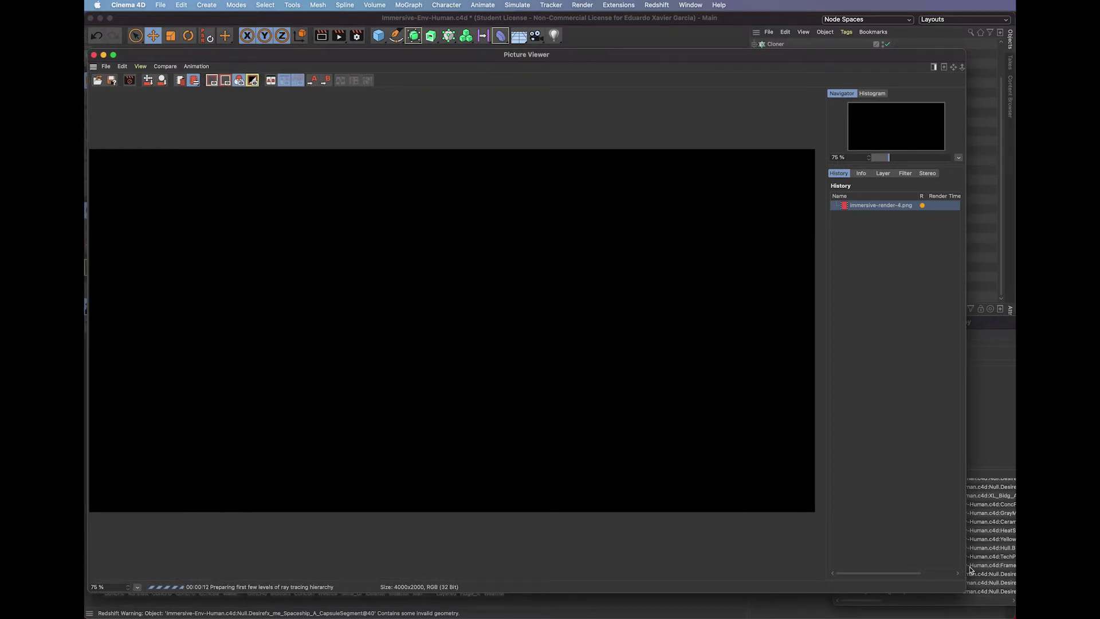
pyautogui.moveTo(725, 58); pyautogui.dragTo(744, 48)
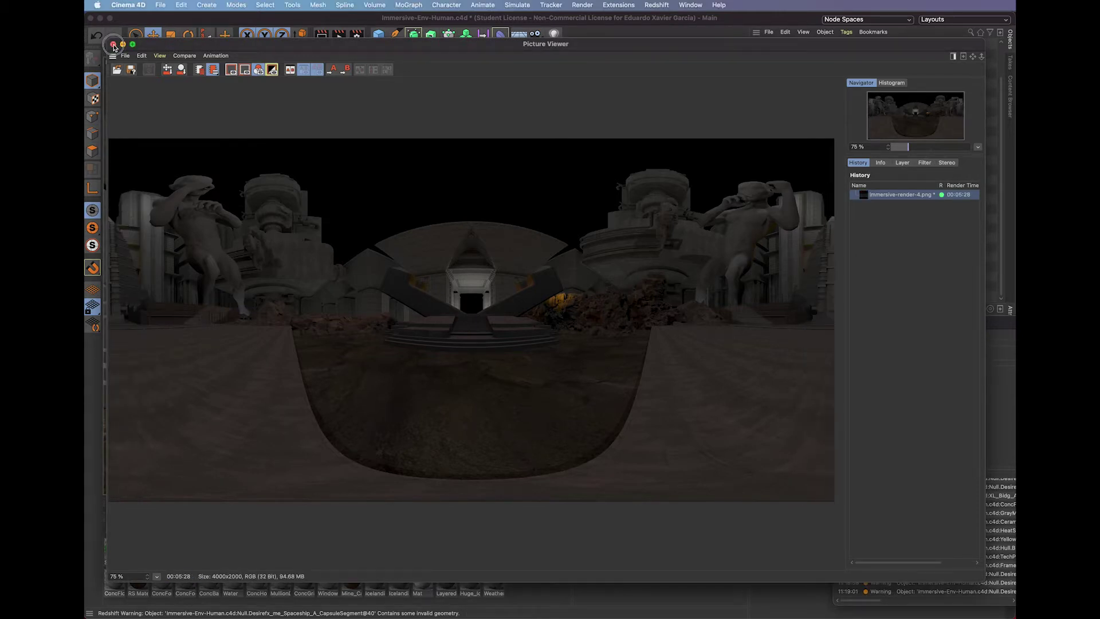
pyautogui.click(113, 45)
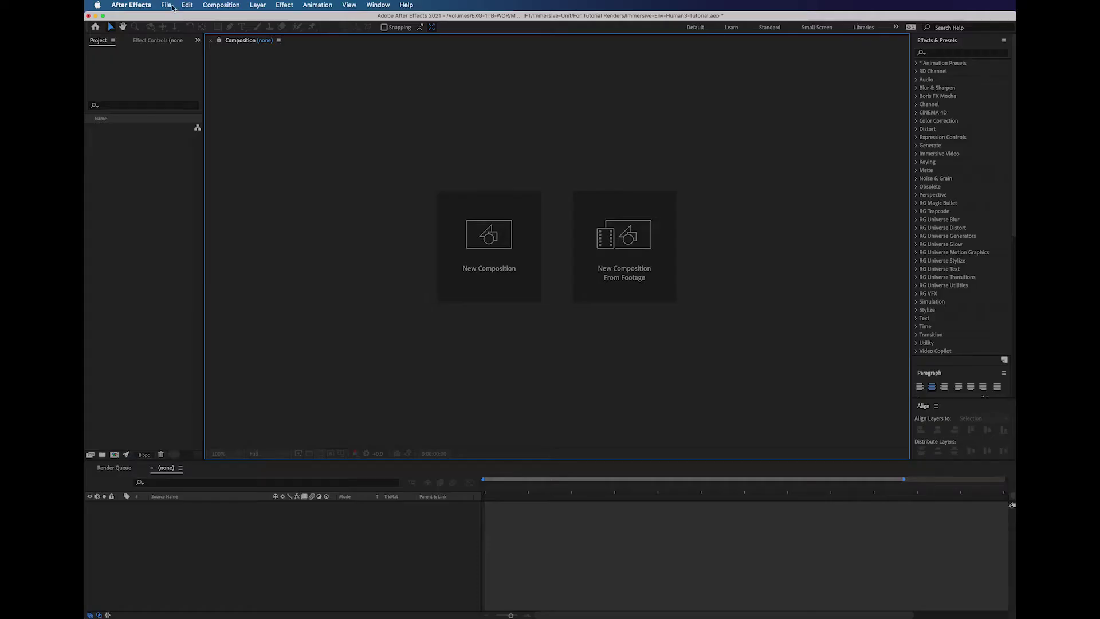
# Switch to After Effects, import immersive-render-4.png as footage and create a composition from it
pyautogui.click(166, 5)
pyautogui.moveTo(252, 147)
pyautogui.click(325, 147)
pyautogui.moveTo(878, 167); pyautogui.dragTo(563, 104)
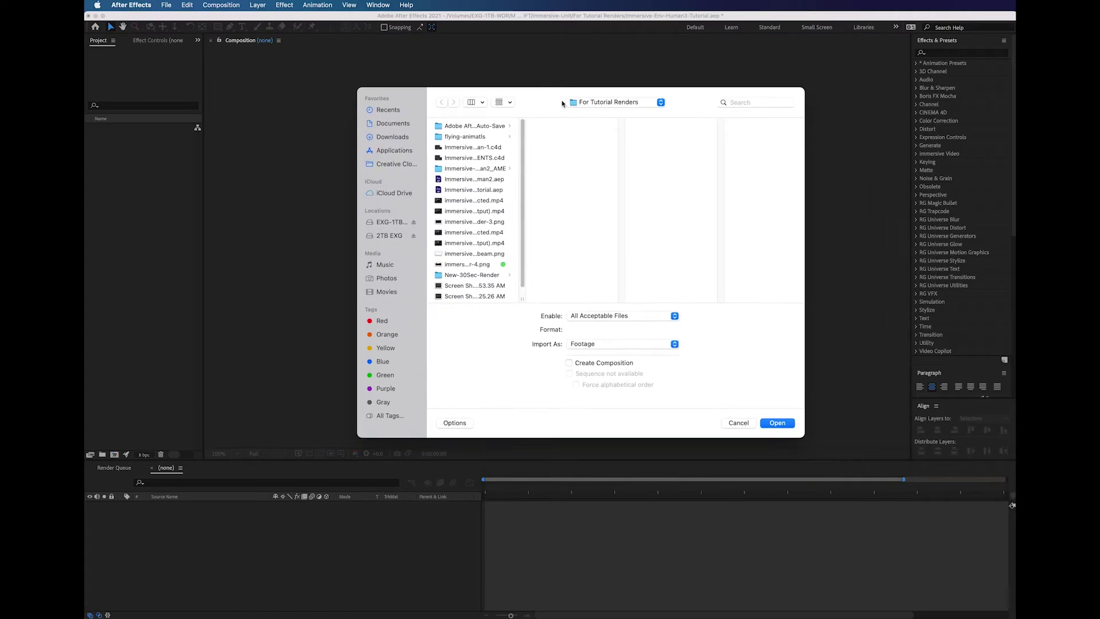
pyautogui.moveTo(519, 298); pyautogui.dragTo(648, 301)
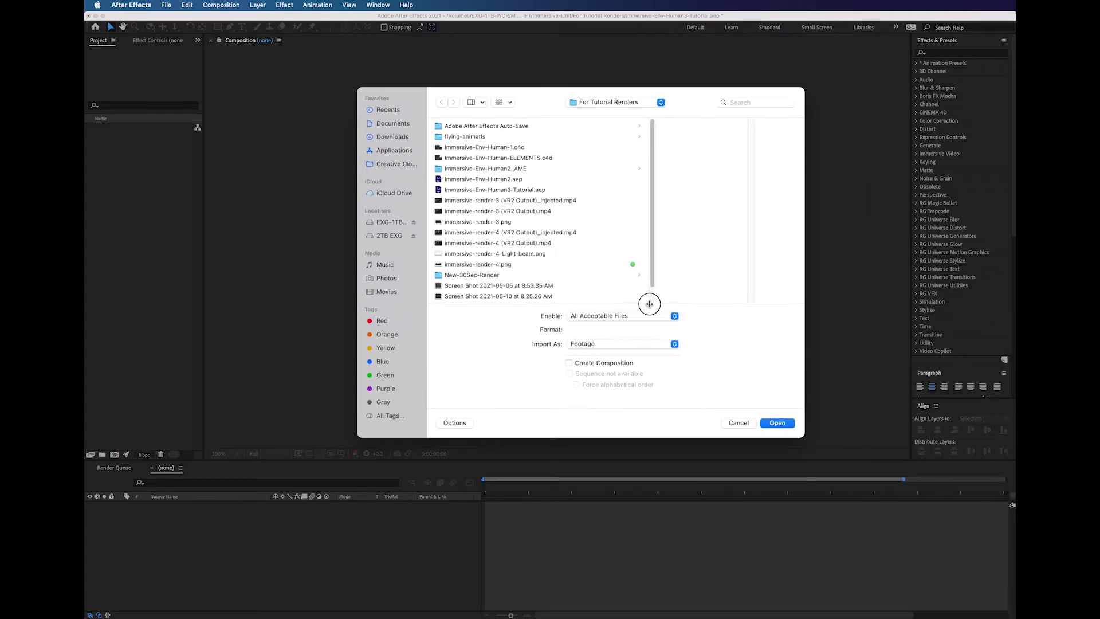
pyautogui.click(475, 264)
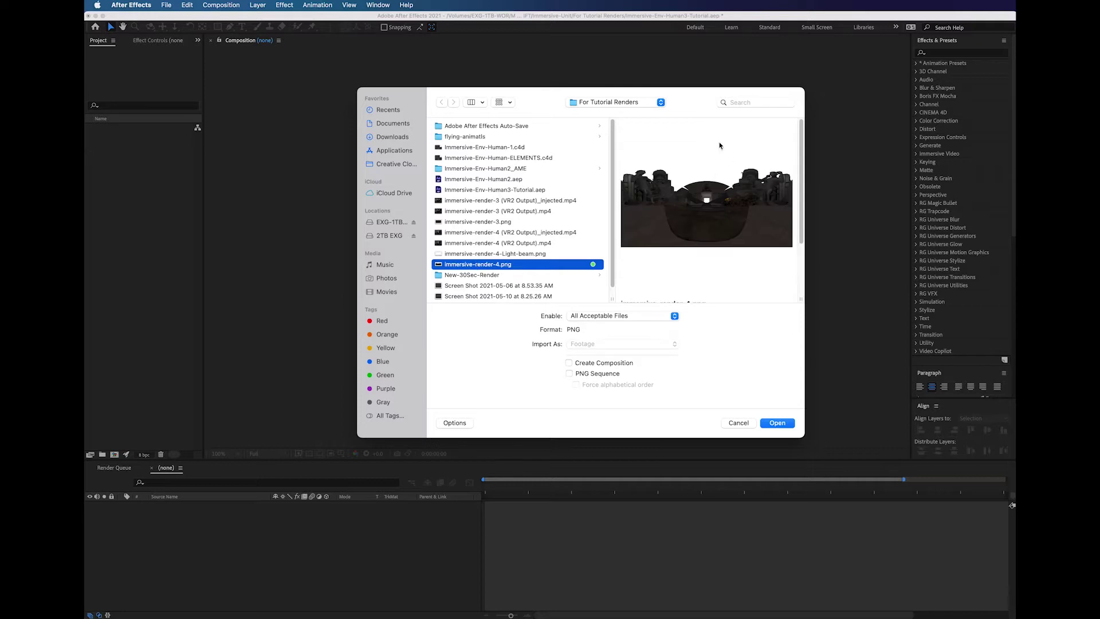
pyautogui.click(778, 422)
pyautogui.moveTo(99, 130); pyautogui.dragTo(115, 454)
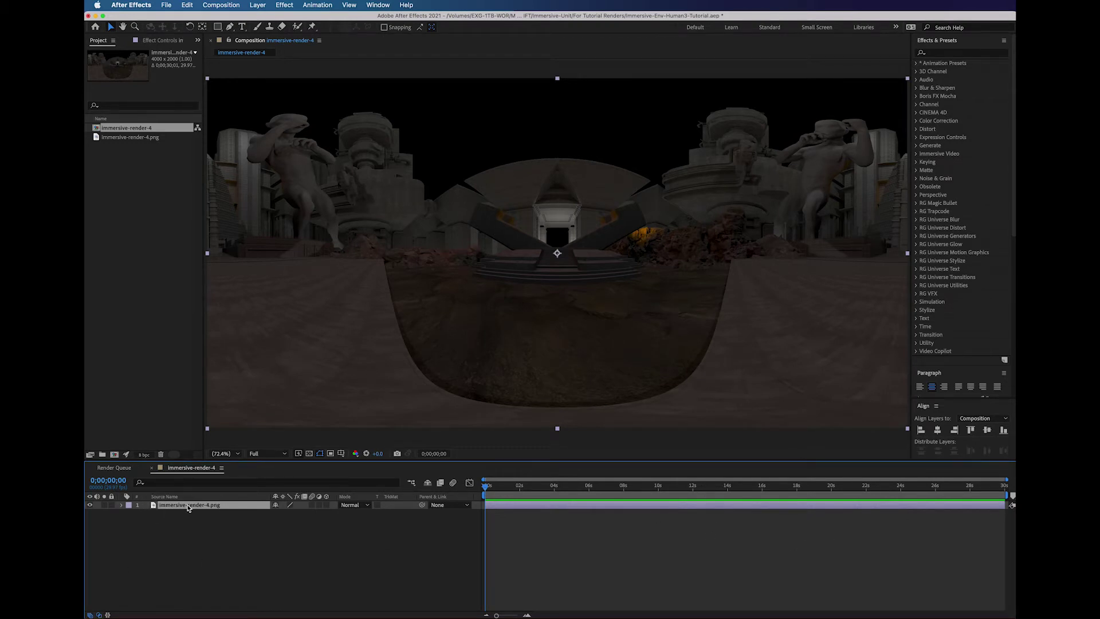
# Set the immersive-render-4 composition's duration to 30 seconds, with the image layer spanning its full length
pyautogui.click(235, 7)
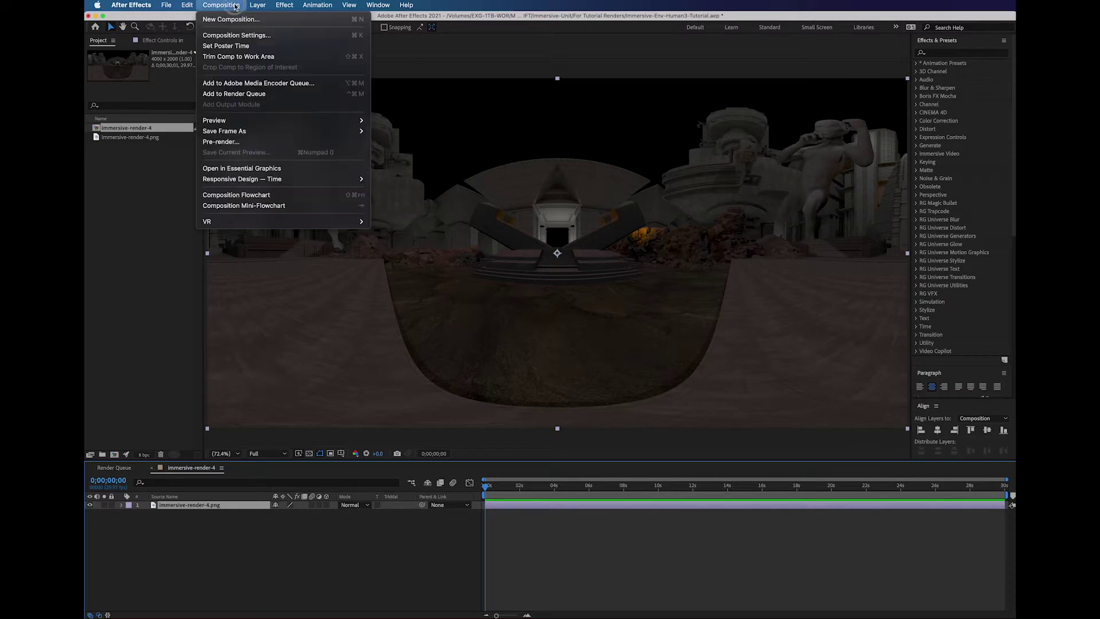
pyautogui.click(234, 35)
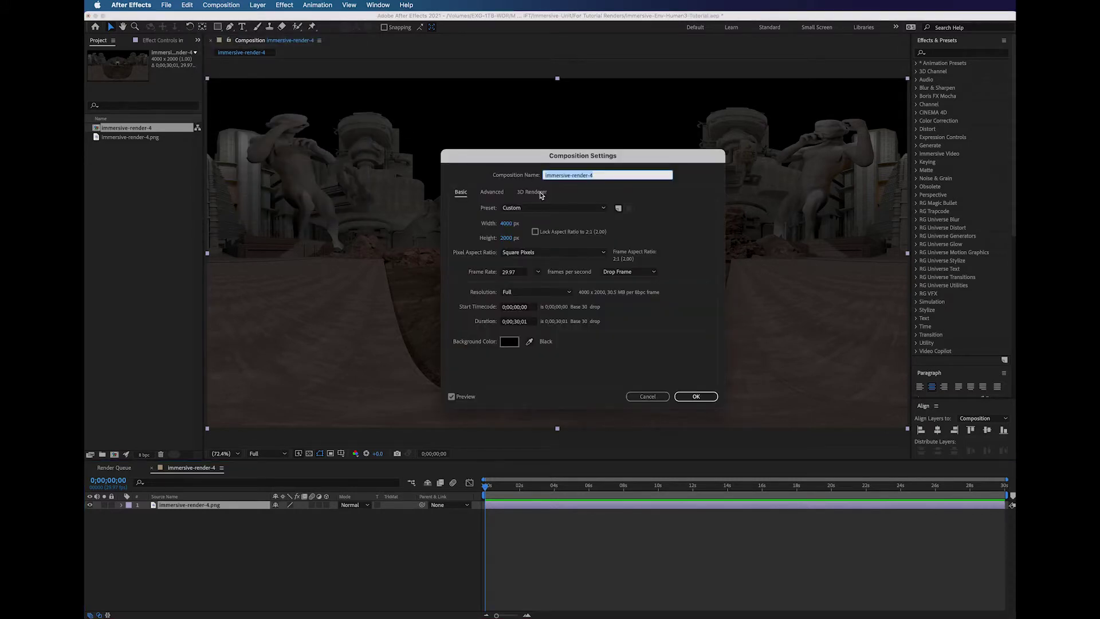
pyautogui.moveTo(562, 162); pyautogui.dragTo(541, 149)
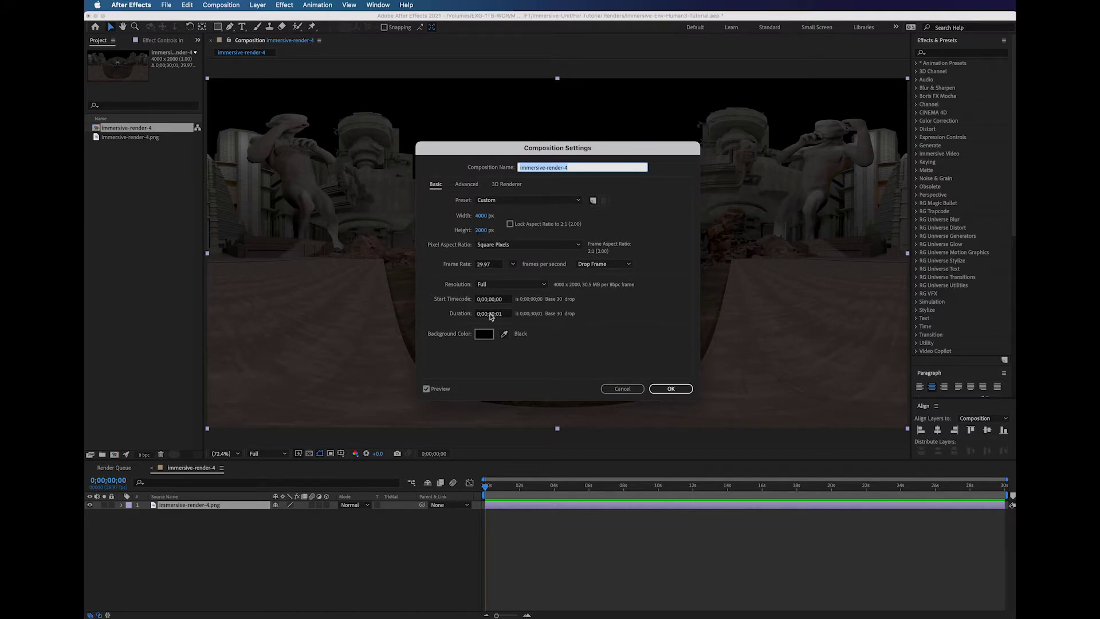
pyautogui.click(491, 314)
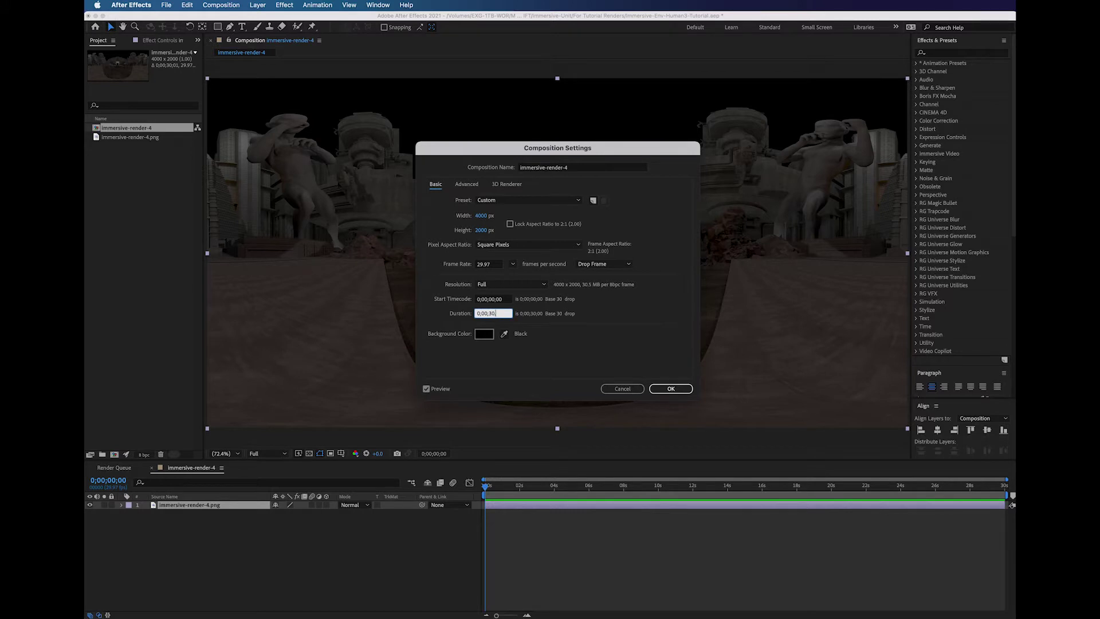
pyautogui.press('Tab')
pyautogui.click(665, 388)
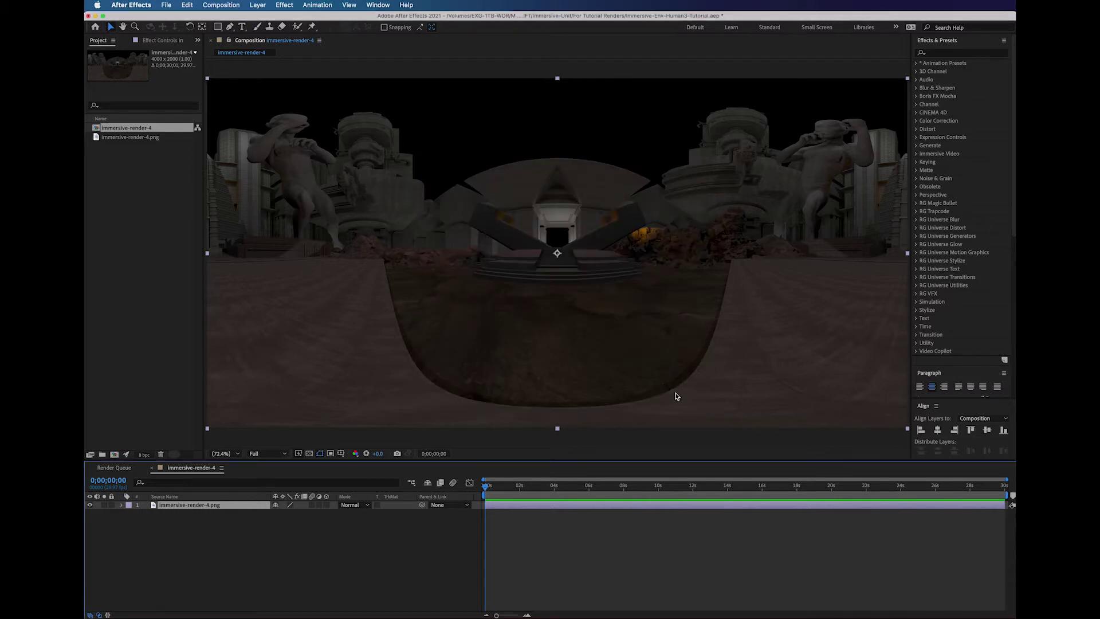
pyautogui.moveTo(1001, 508); pyautogui.dragTo(1009, 538)
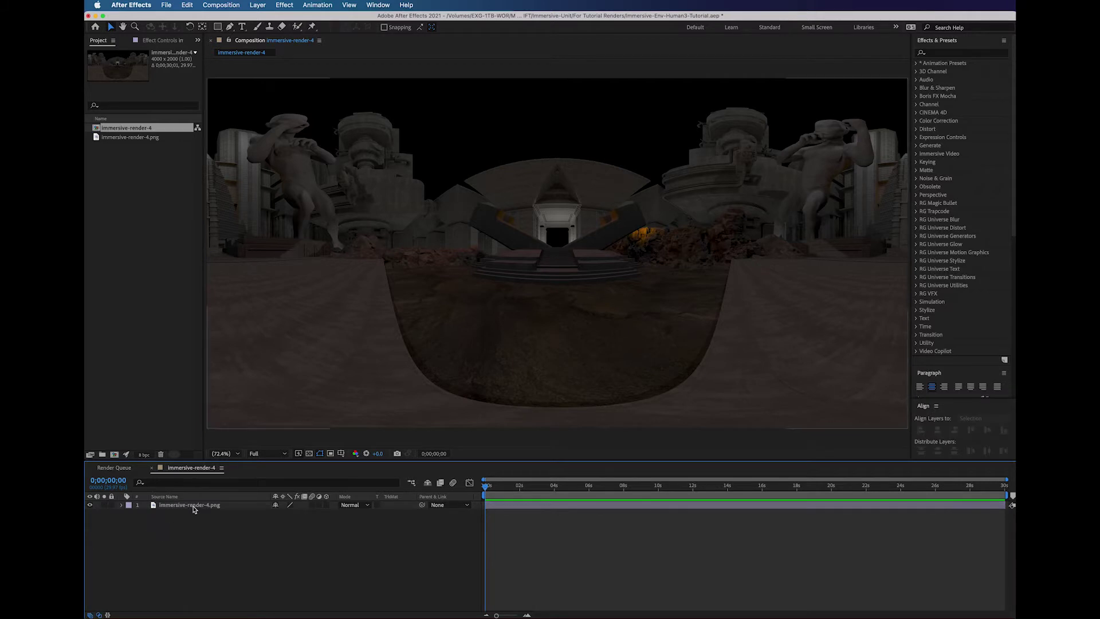
# Open the VR Comp Editor and start adding a 3D edit based on the immersive-render-4 composition
pyautogui.click(380, 5)
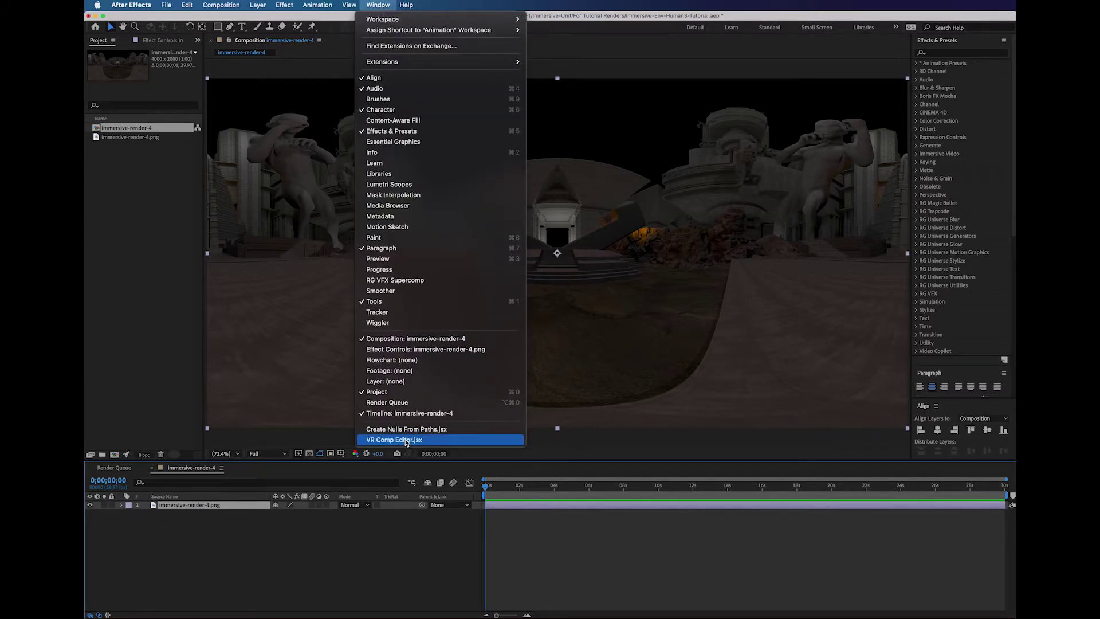
pyautogui.click(407, 440)
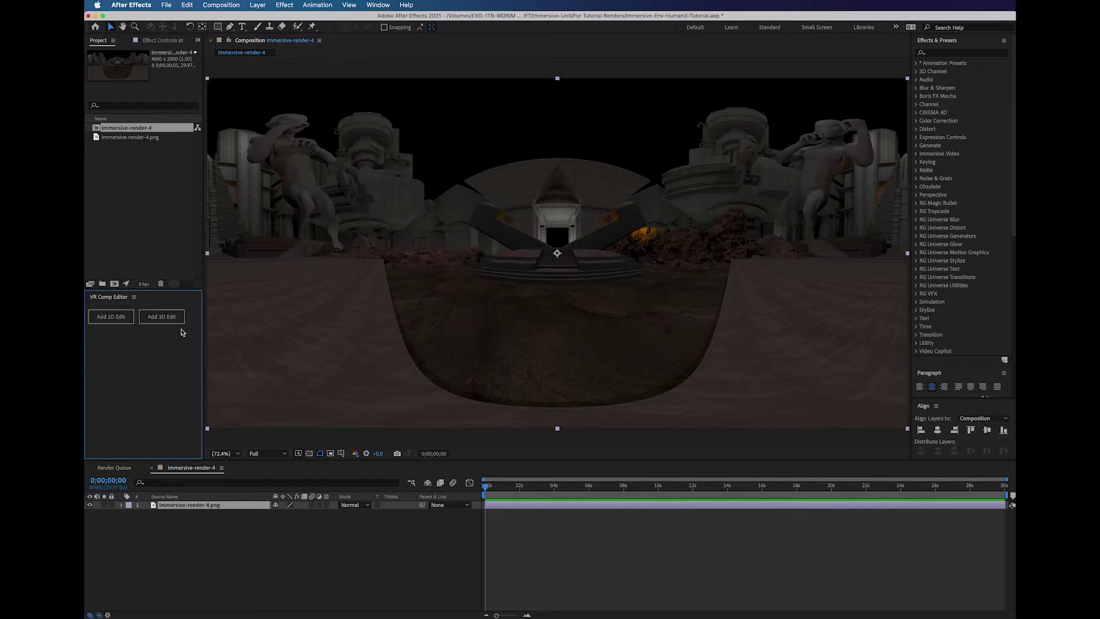
pyautogui.click(180, 323)
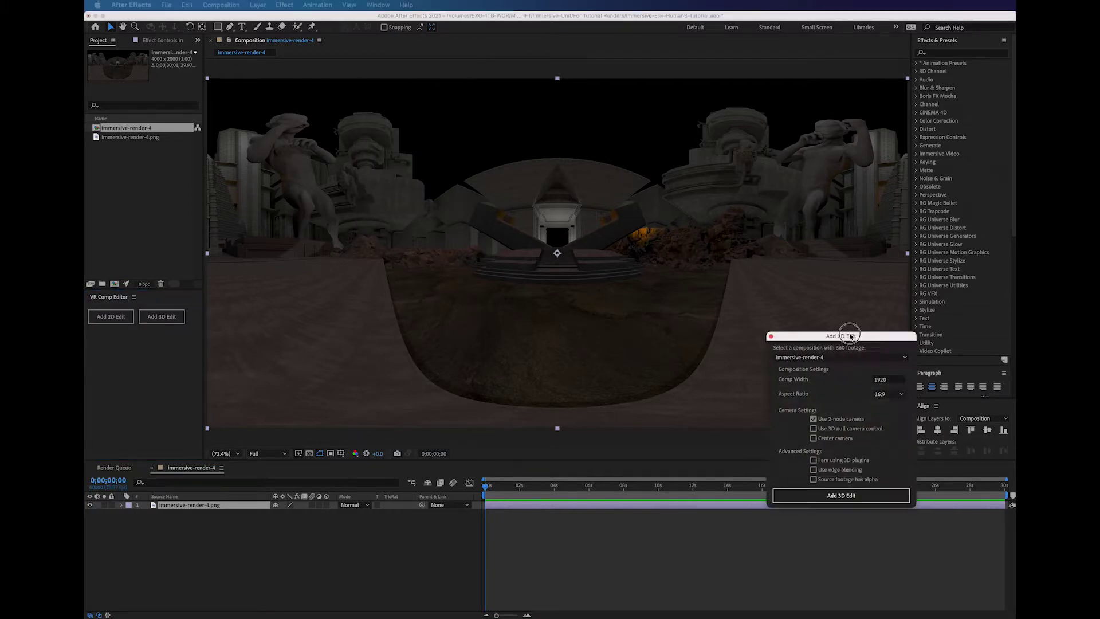
pyautogui.moveTo(523, 256); pyautogui.dragTo(453, 204)
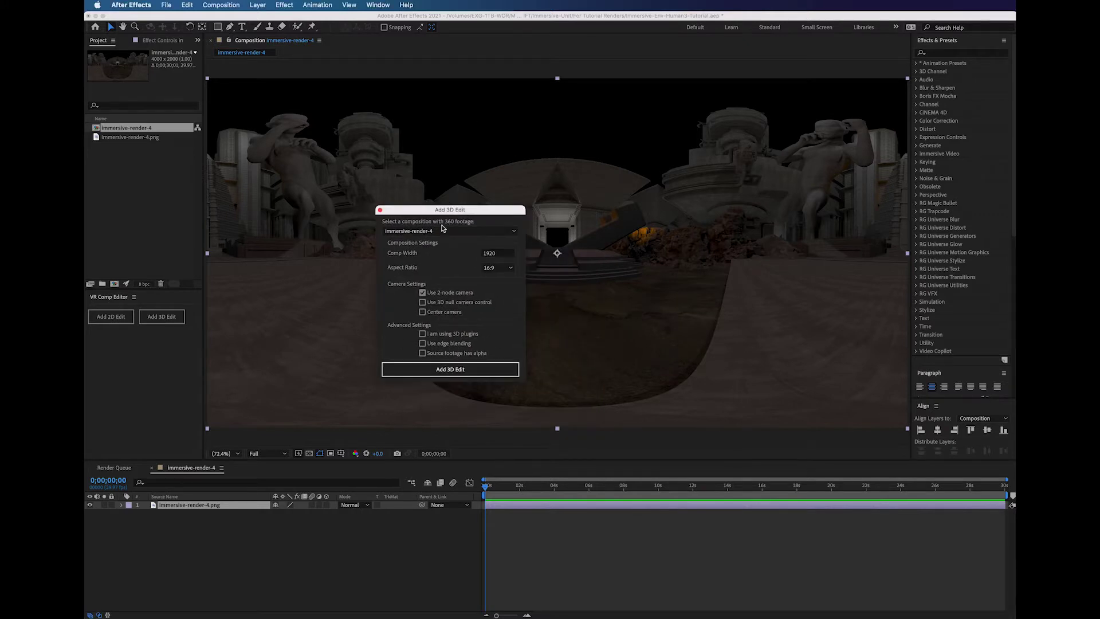
pyautogui.click(460, 232)
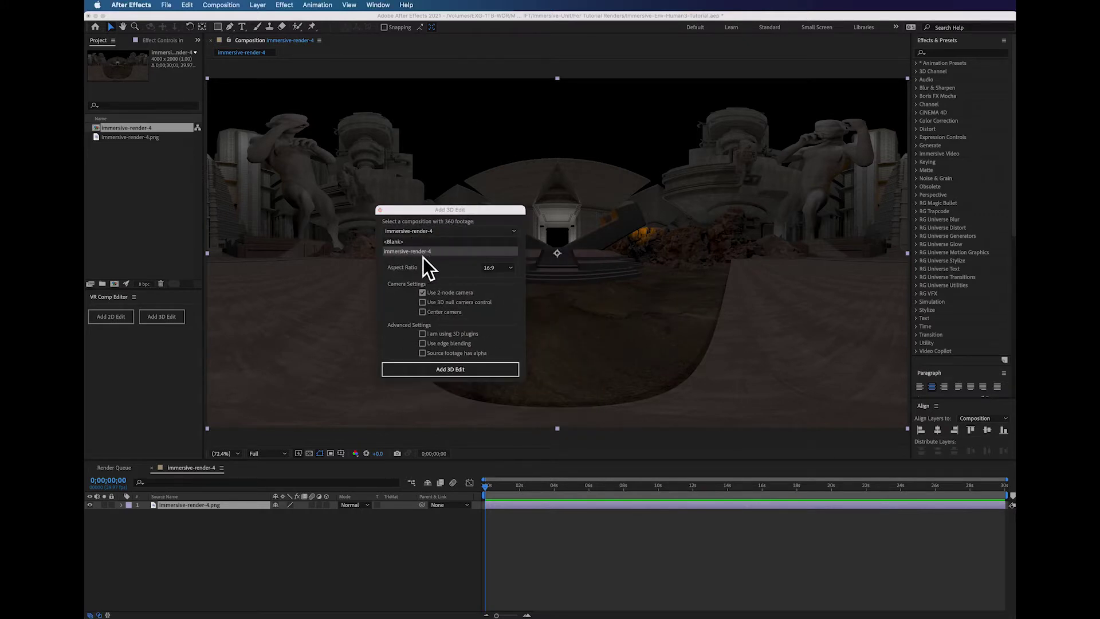
pyautogui.click(398, 215)
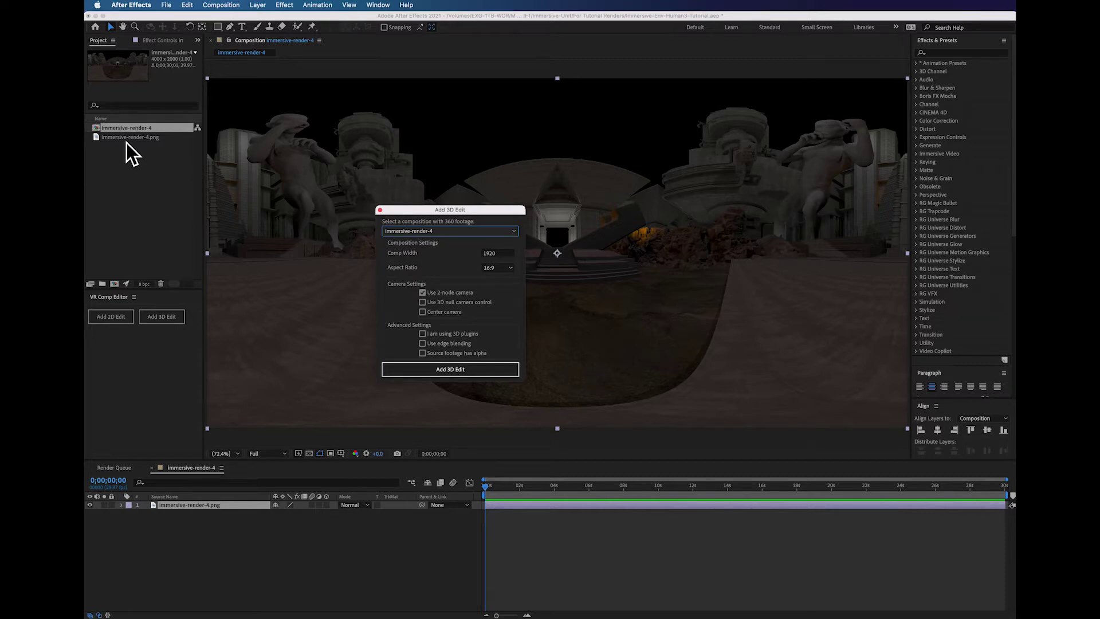
pyautogui.moveTo(475, 208); pyautogui.dragTo(579, 182)
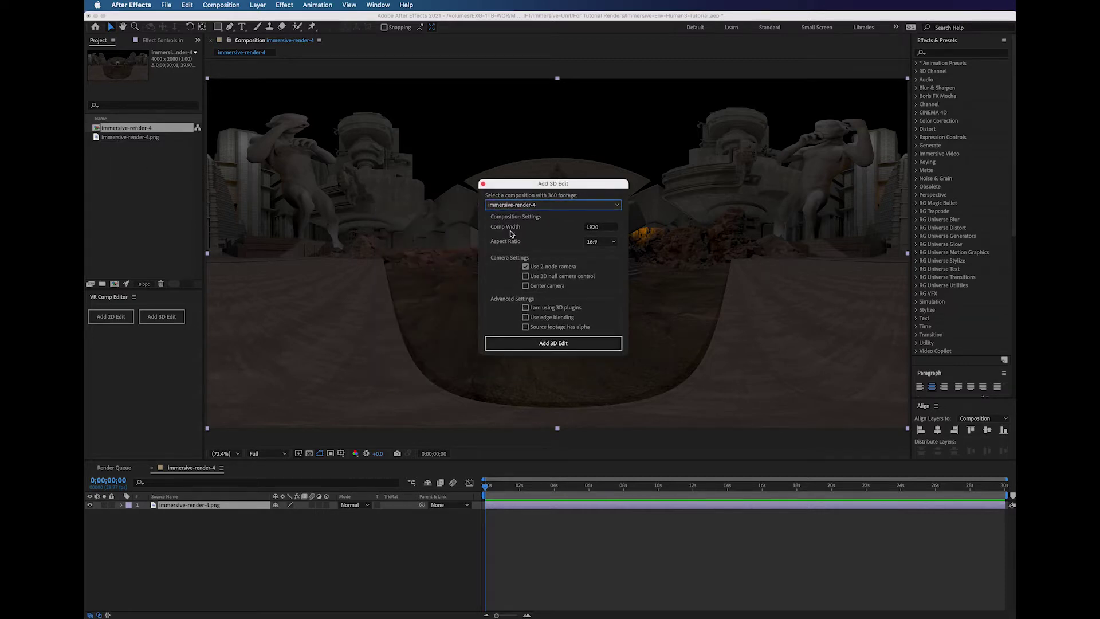
# Set the 3D edit's comp width to 4000 and create the edit with a 16:9 aspect ratio
pyautogui.doubleClick(592, 228)
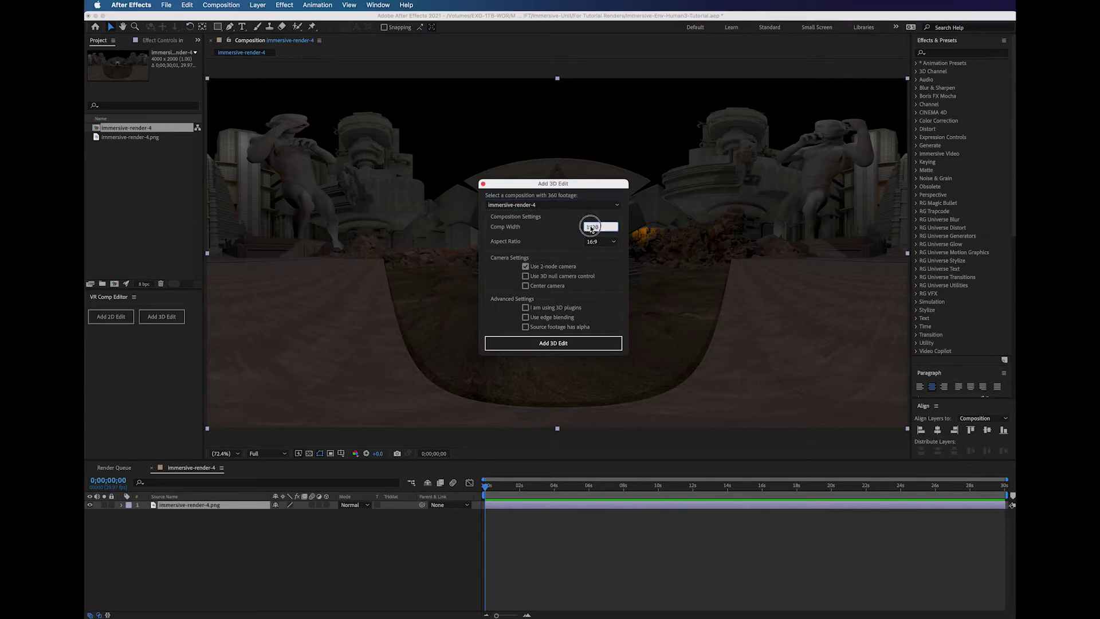
pyautogui.write('4000')
pyautogui.press('Tab')
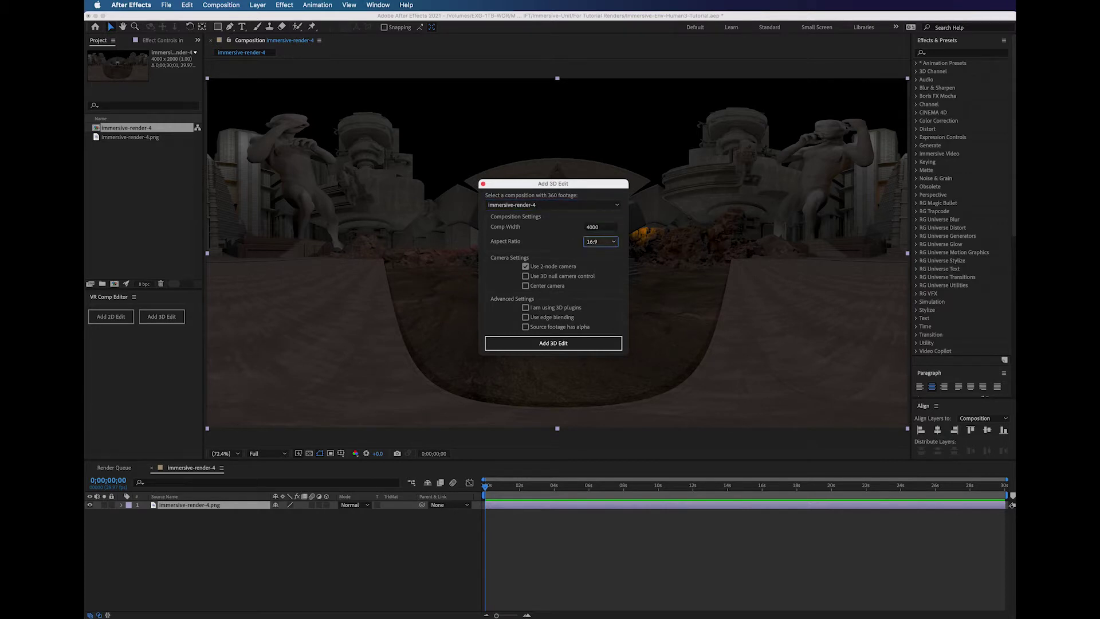
pyautogui.click(545, 269)
pyautogui.click(553, 343)
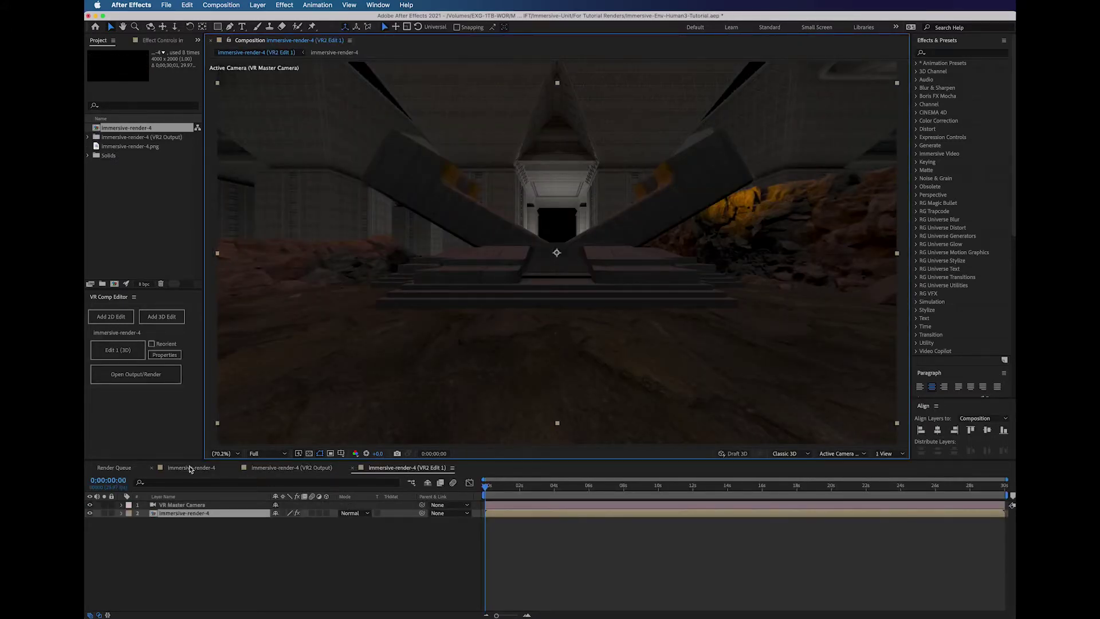
# Check the VR2 Output composition, and in VR2 Edit 1 orbit the VR Master Camera to look around the immersive scene
pyautogui.click(258, 468)
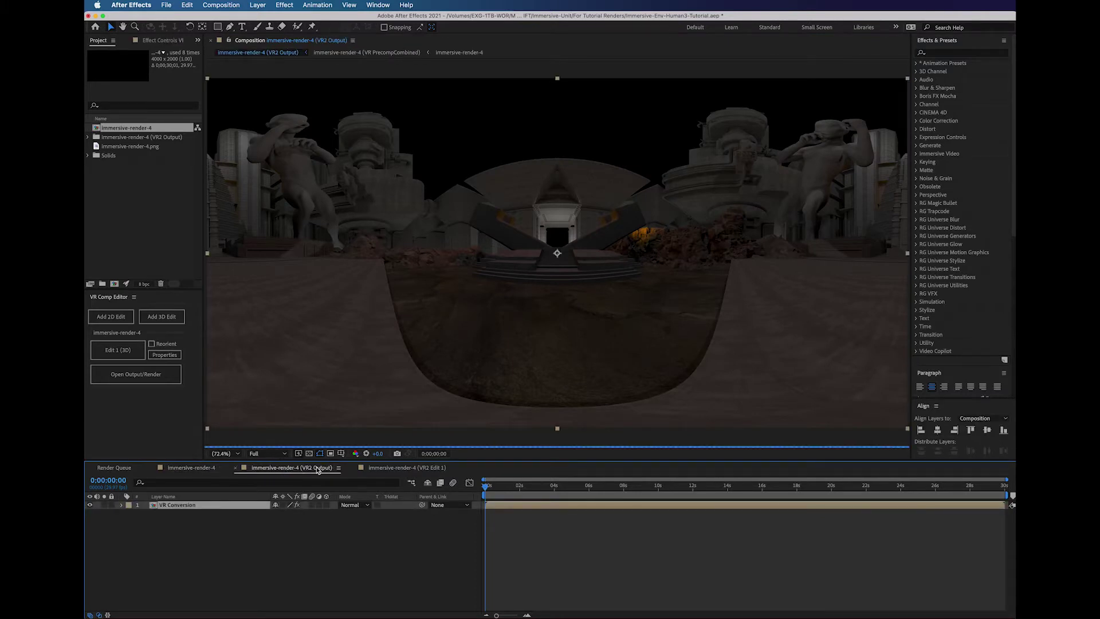
pyautogui.click(417, 468)
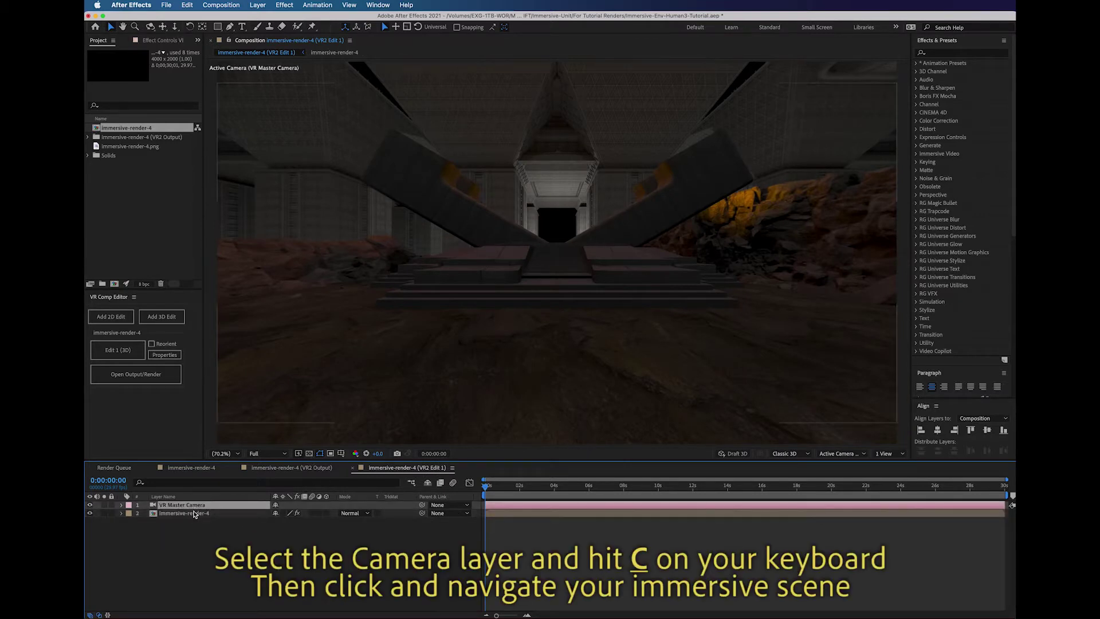
pyautogui.click(255, 506)
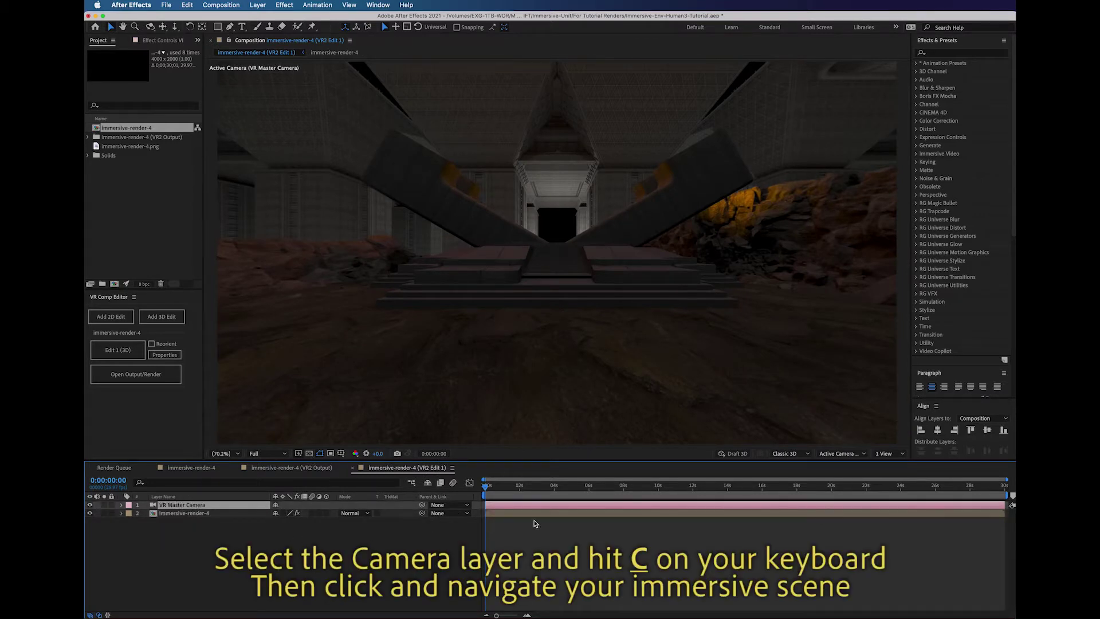
pyautogui.press('c')
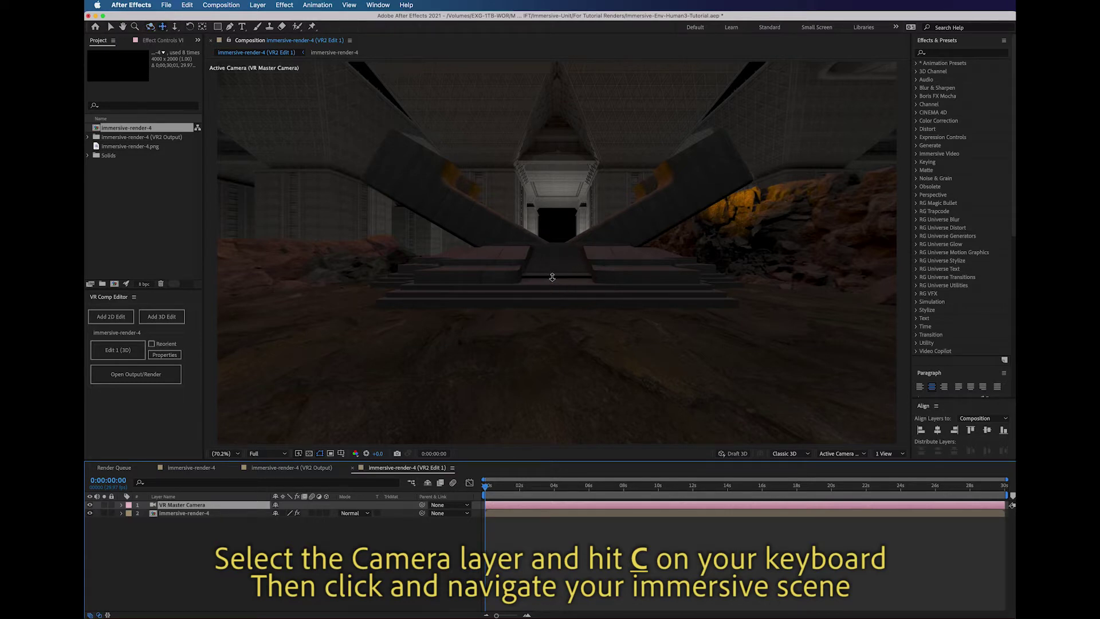
pyautogui.moveTo(563, 232); pyautogui.dragTo(506, 270)
pyautogui.moveTo(747, 236); pyautogui.dragTo(459, 277)
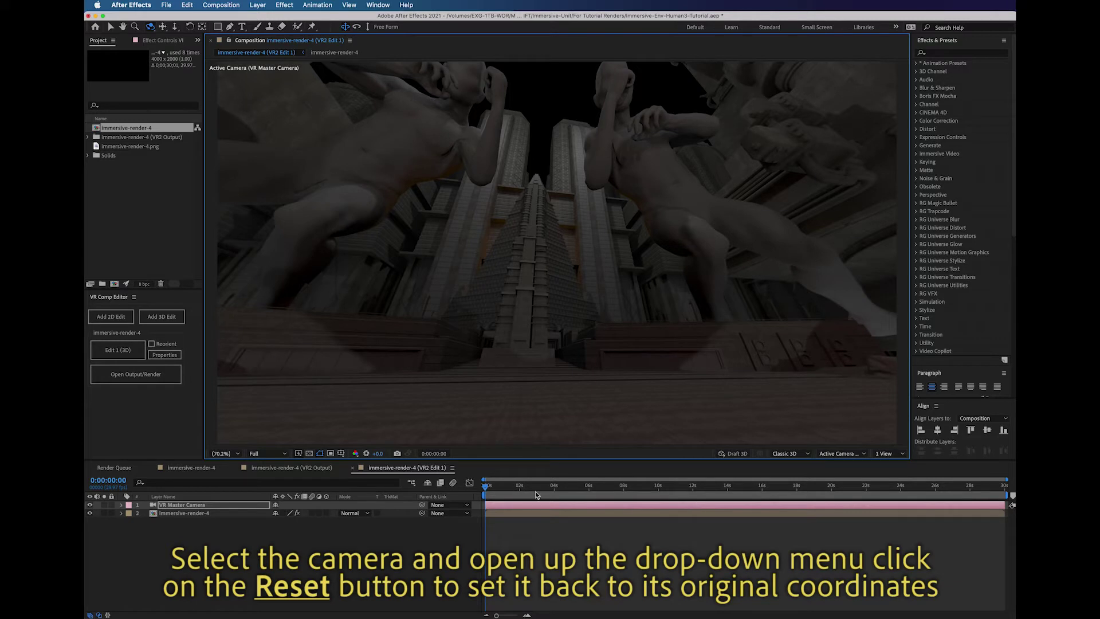
# Reset the VR Master Camera's transform to its original coordinates and switch to the immersive-render-4 composition
pyautogui.click(122, 504)
pyautogui.click(279, 514)
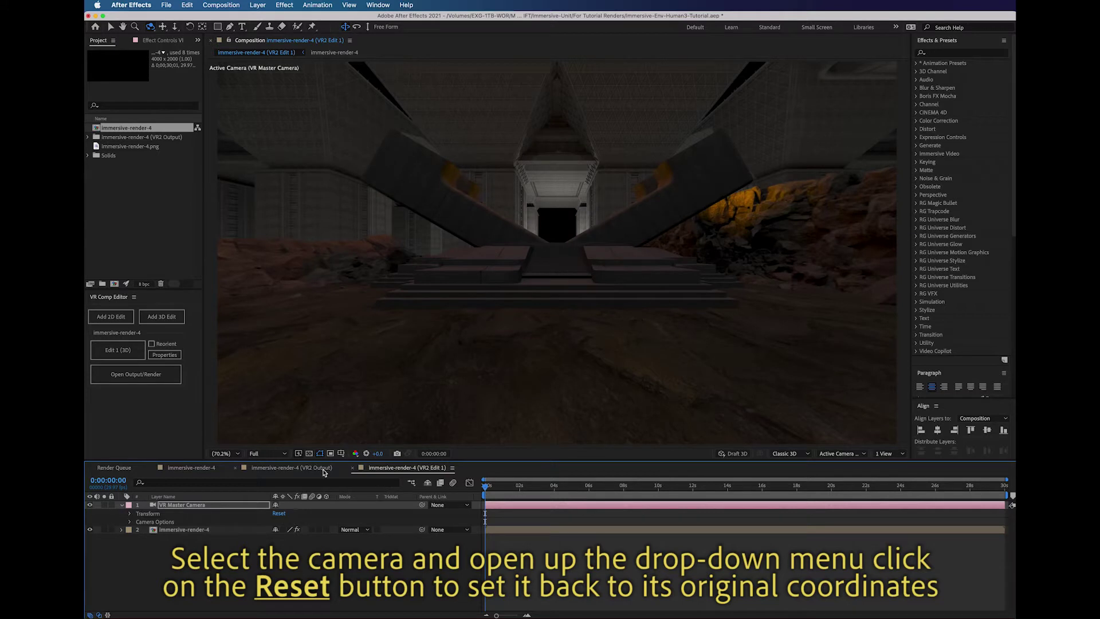
pyautogui.click(194, 473)
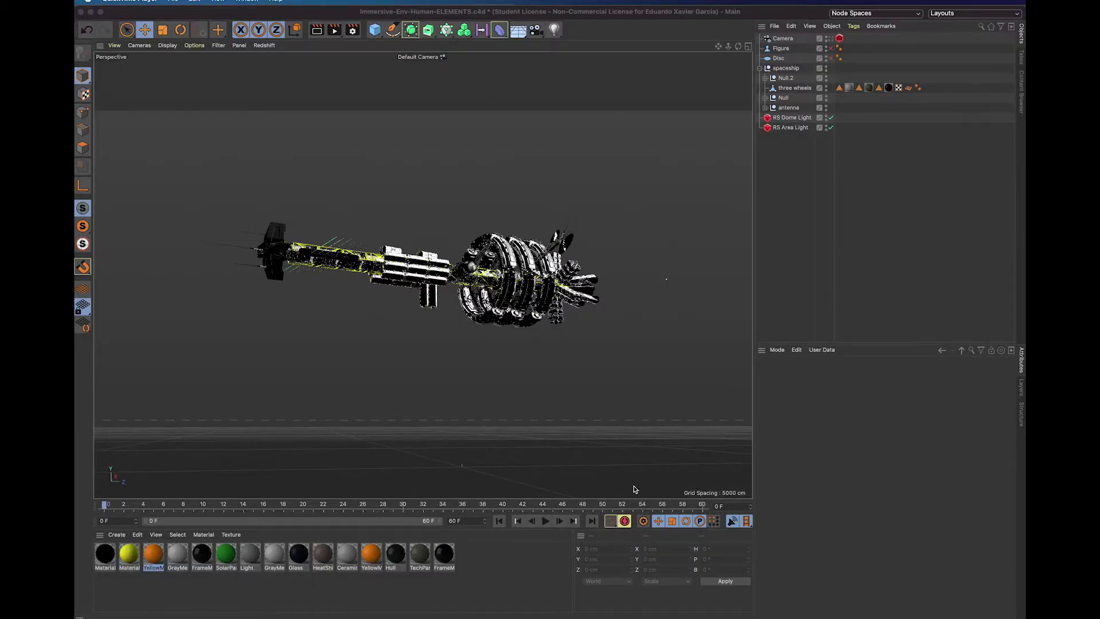
# Switch to the Immersive-Env-Human-ELEMENTS scene in Cinema 4D and enable the Figure object at the camera's location
pyautogui.click(651, 400)
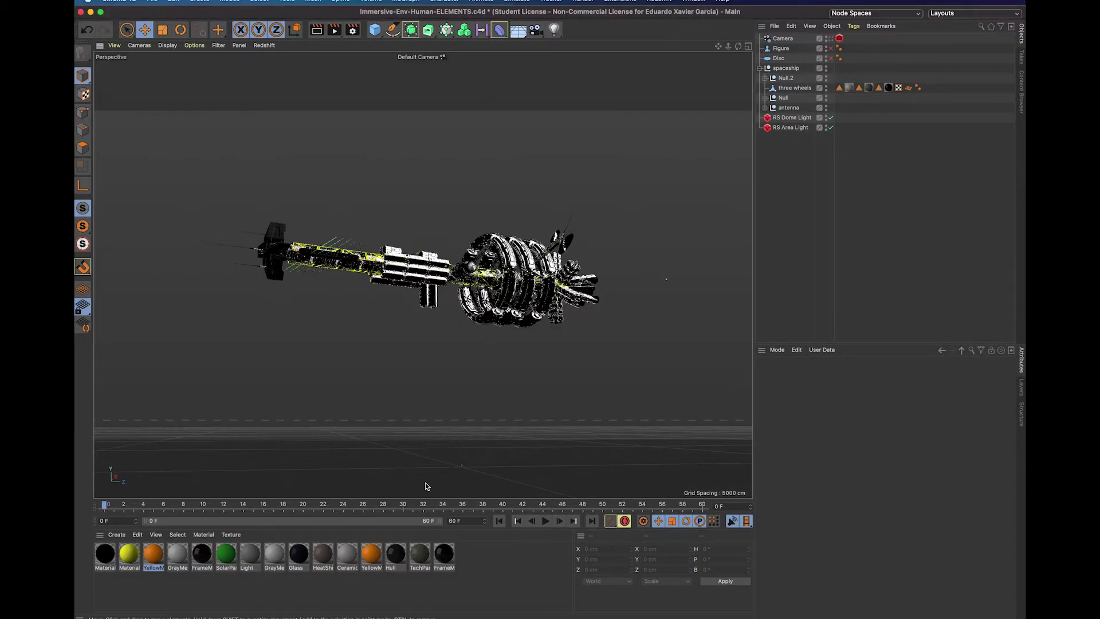
pyautogui.scroll(10, 458, 471)
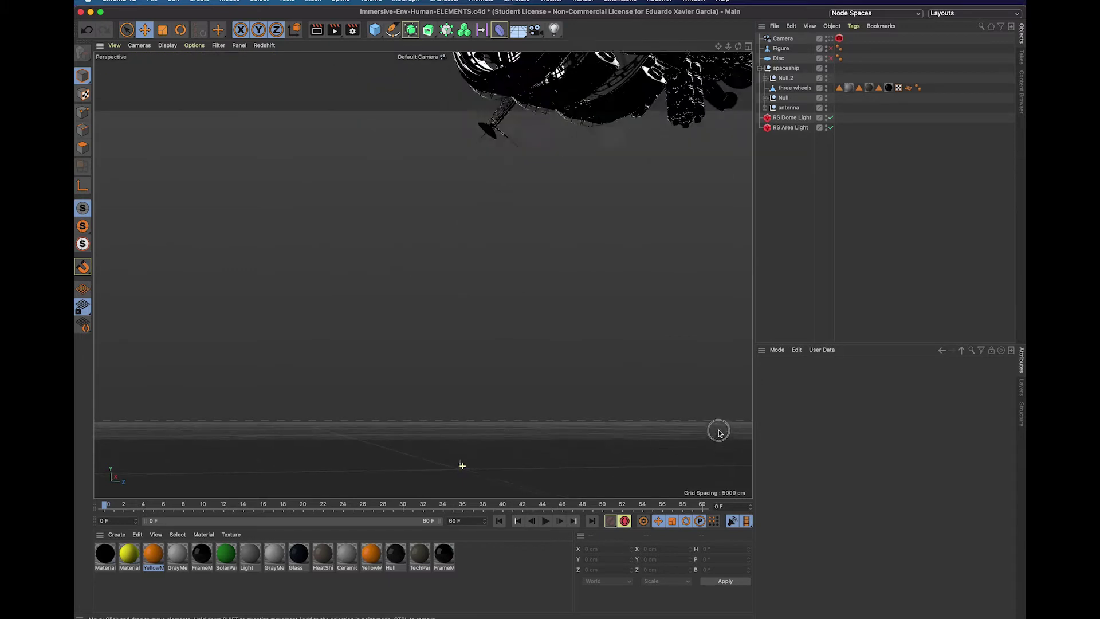
pyautogui.keyDown('alt'); pyautogui.moveTo(460, 481); pyautogui.dragTo(630, 438, button='right'); pyautogui.keyUp('alt')
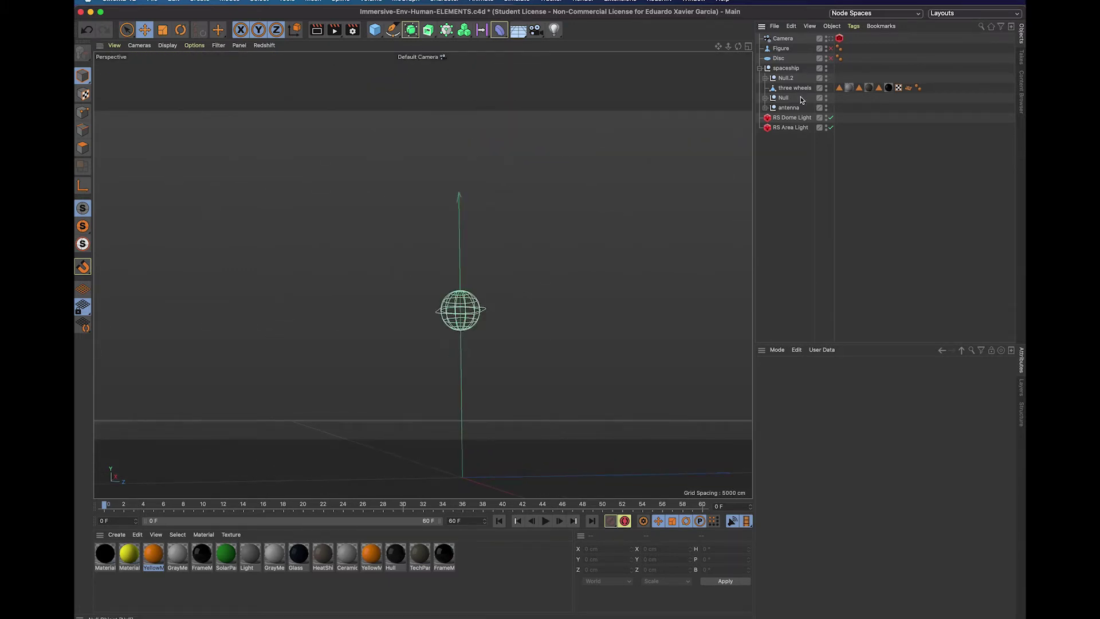
pyautogui.click(830, 49)
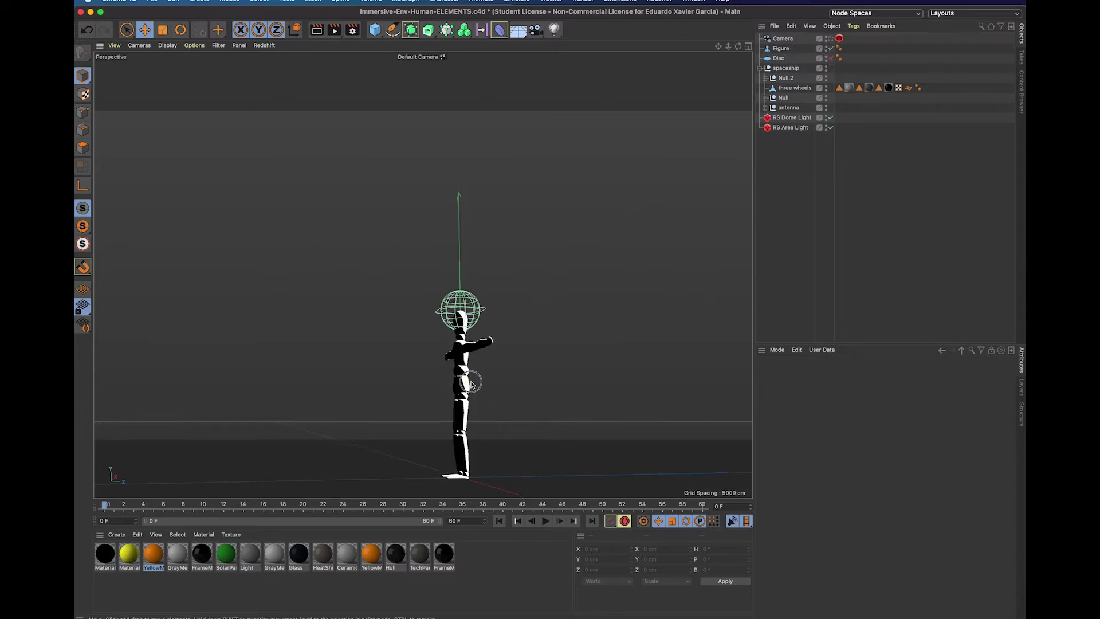
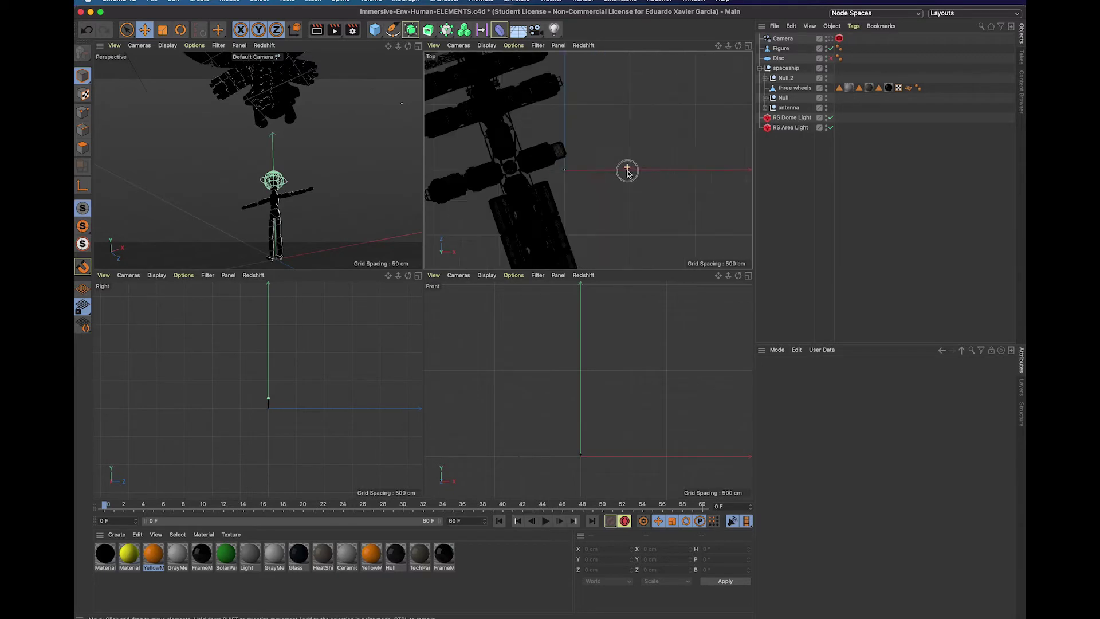
# Examine from the top view how the figure and the camera are placed in relation to the spaceship
pyautogui.click(784, 48)
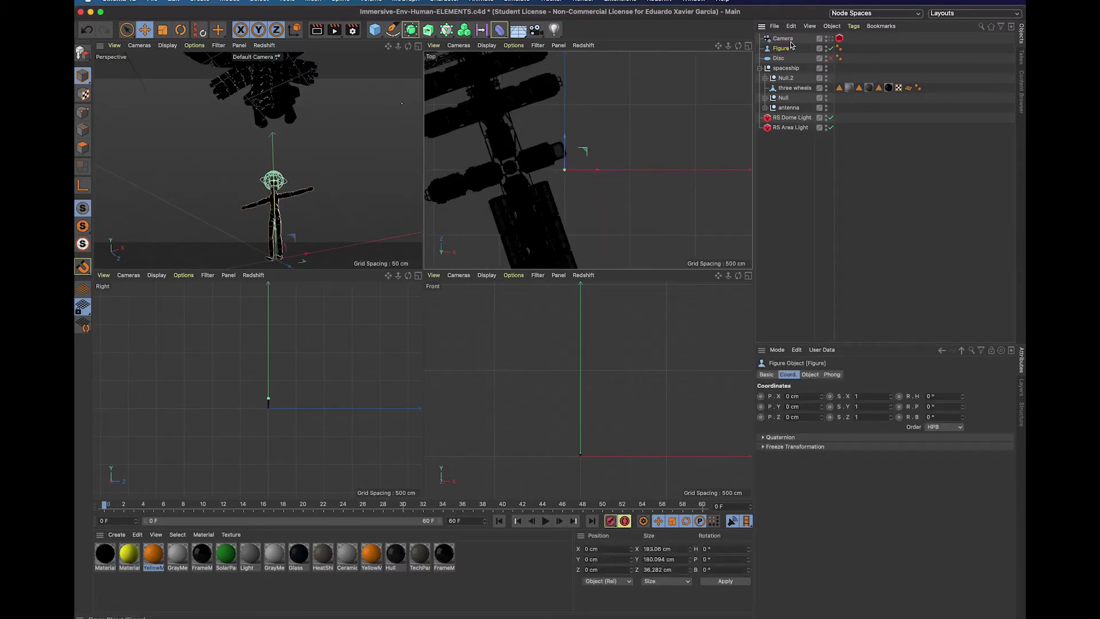
pyautogui.click(784, 38)
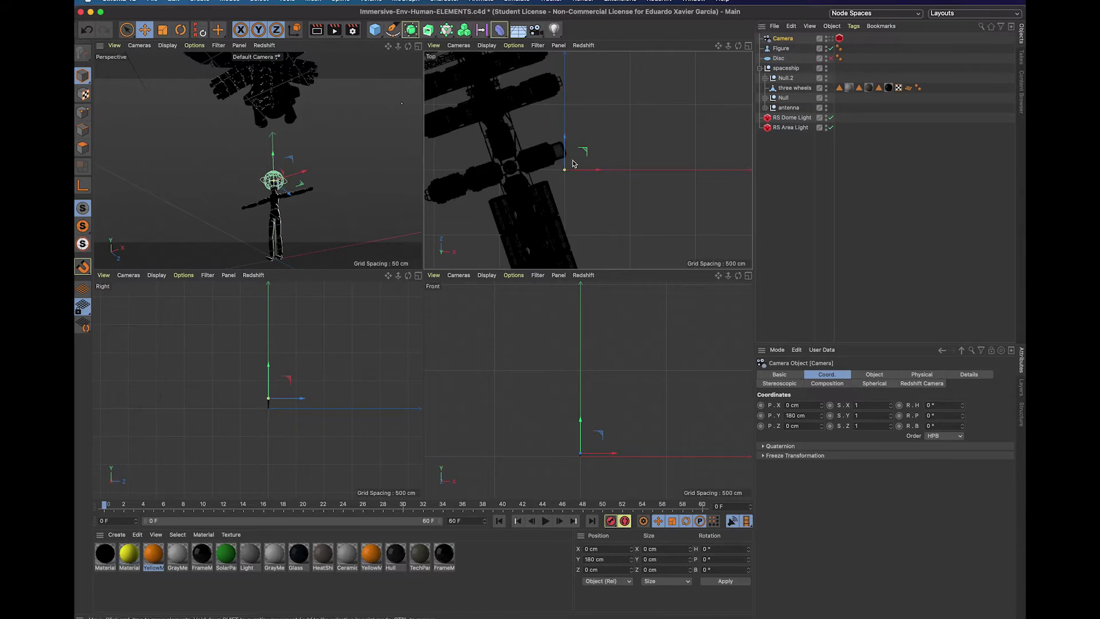
pyautogui.scroll(3, 573, 163)
pyautogui.click(748, 46)
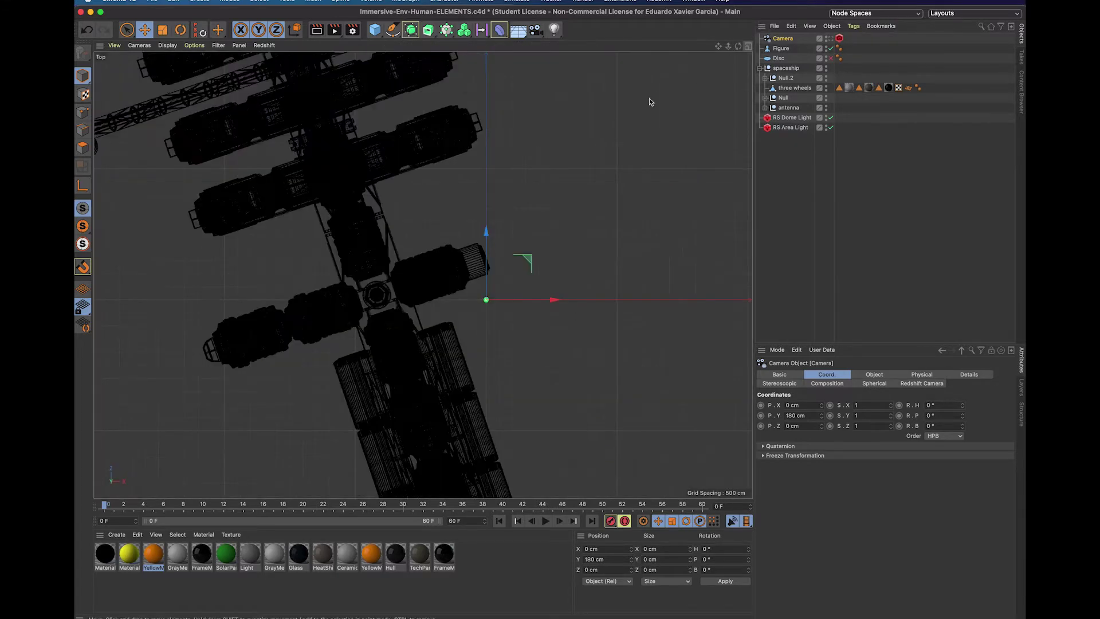
pyautogui.scroll(10, 506, 324)
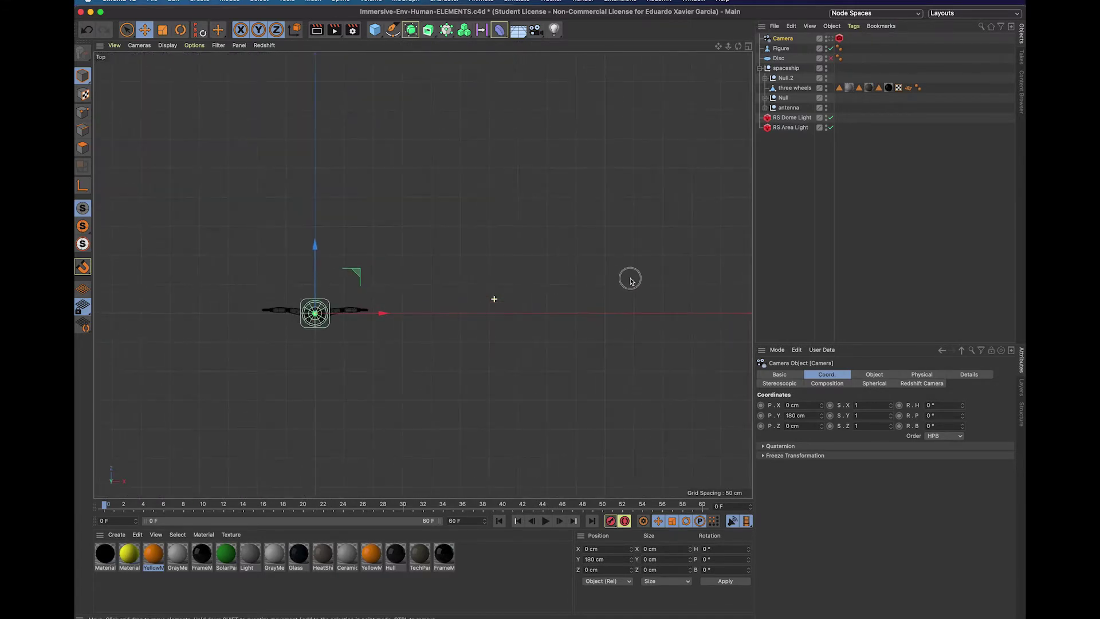
pyautogui.scroll(-20, 573, 284)
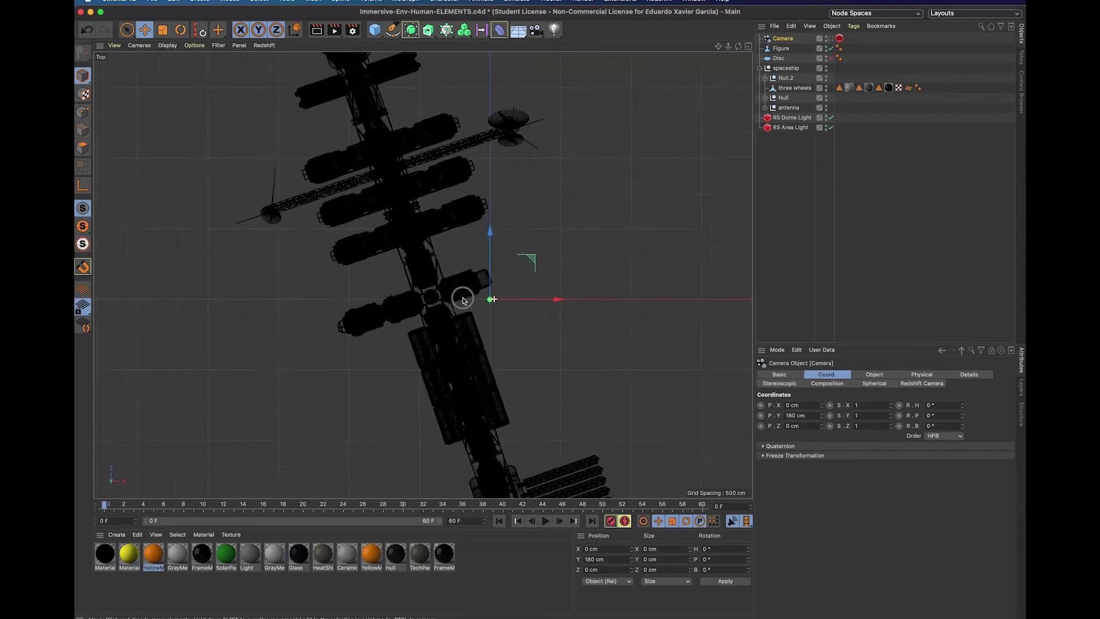
pyautogui.moveTo(491, 295)
pyautogui.keyDown('alt'); pyautogui.mouseDown(button='middle')
pyautogui.moveTo(516, 258)
pyautogui.moveTo(493, 273)
pyautogui.mouseUp(button='middle'); pyautogui.keyUp('alt')
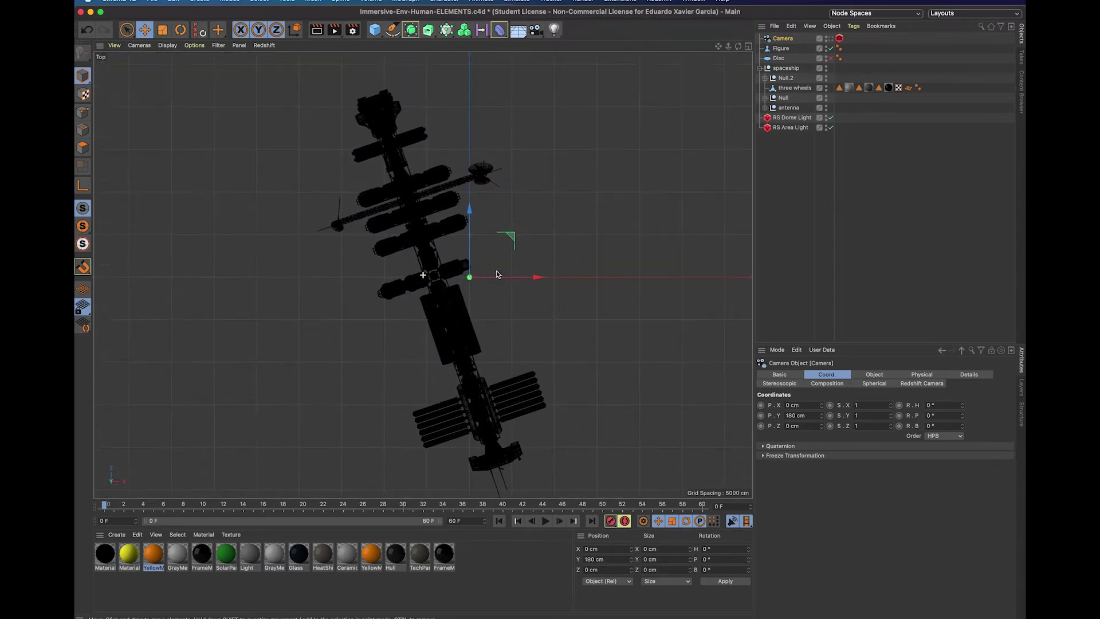
pyautogui.click(748, 48)
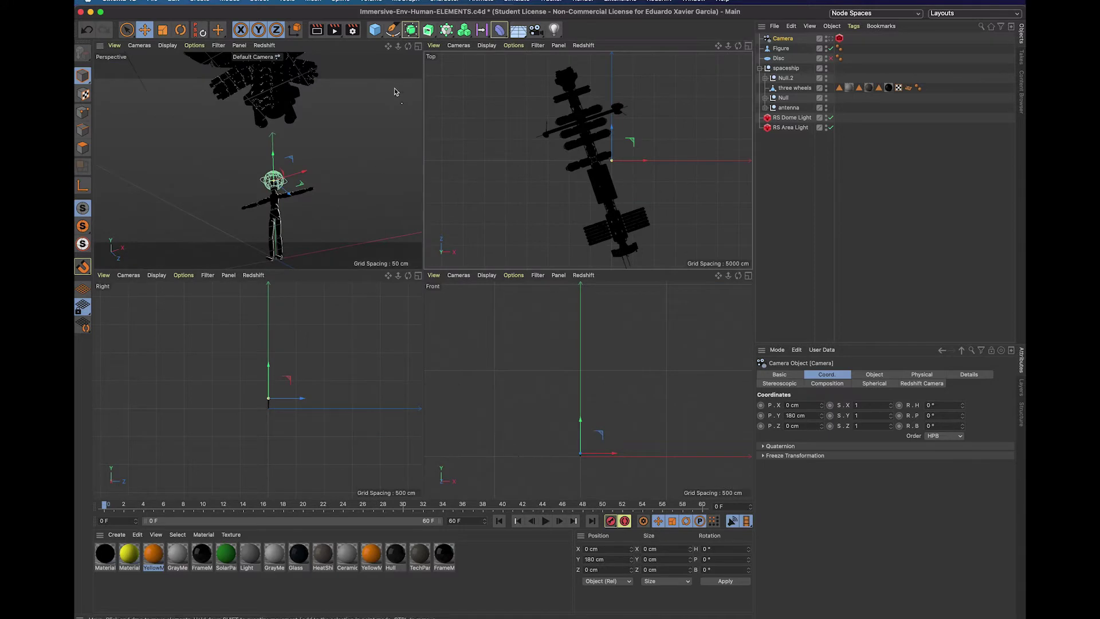
# Examine from the right view how far the spaceship sits above the camera, and return to a full-size perspective view
pyautogui.keyDown('alt'); pyautogui.moveTo(319, 349); pyautogui.dragTo(269, 418, button='middle'); pyautogui.keyUp('alt')
pyautogui.keyDown('alt'); pyautogui.moveTo(359, 363); pyautogui.dragTo(359, 385, button='middle'); pyautogui.keyUp('alt')
pyautogui.click(418, 275)
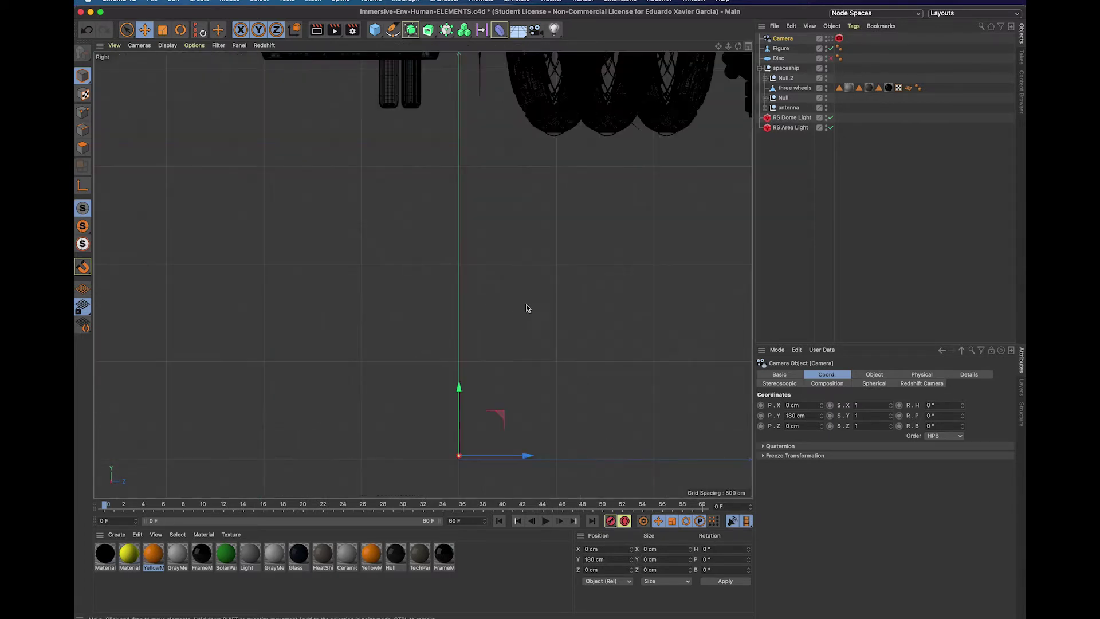
pyautogui.keyDown('alt'); pyautogui.moveTo(458, 463); pyautogui.dragTo(487, 428, button='right'); pyautogui.keyUp('alt')
pyautogui.keyDown('alt'); pyautogui.moveTo(487, 428); pyautogui.dragTo(462, 279, button='middle'); pyautogui.keyUp('alt')
pyautogui.keyDown('alt'); pyautogui.moveTo(444, 357); pyautogui.dragTo(277, 399, button='right'); pyautogui.keyUp('alt')
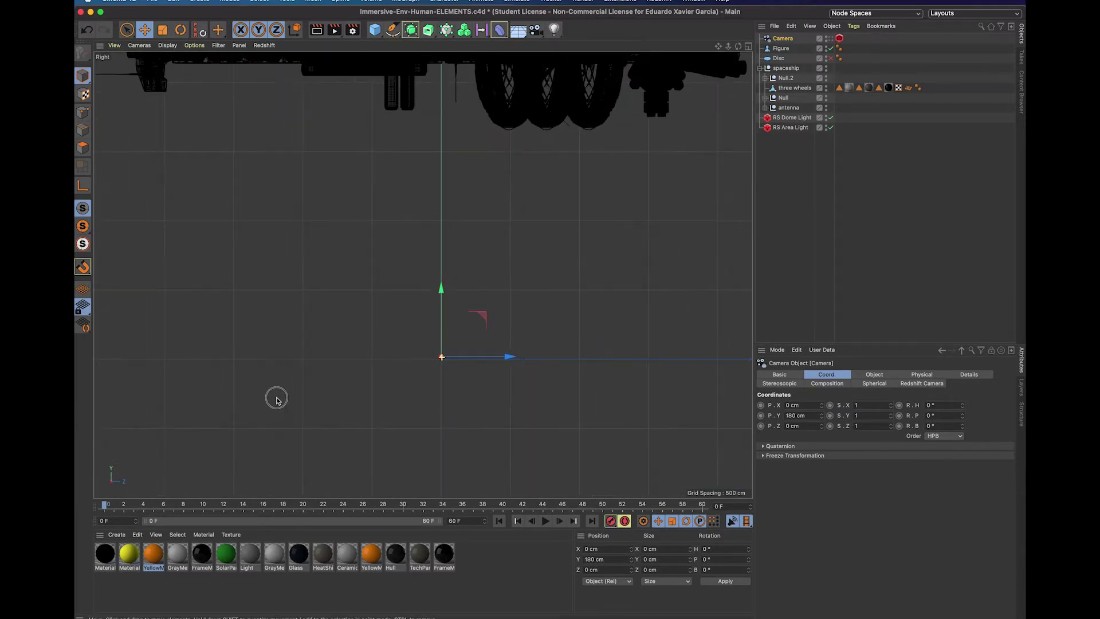
pyautogui.keyDown('alt'); pyautogui.moveTo(491, 266); pyautogui.dragTo(478, 405, button='middle'); pyautogui.keyUp('alt')
pyautogui.click(785, 39)
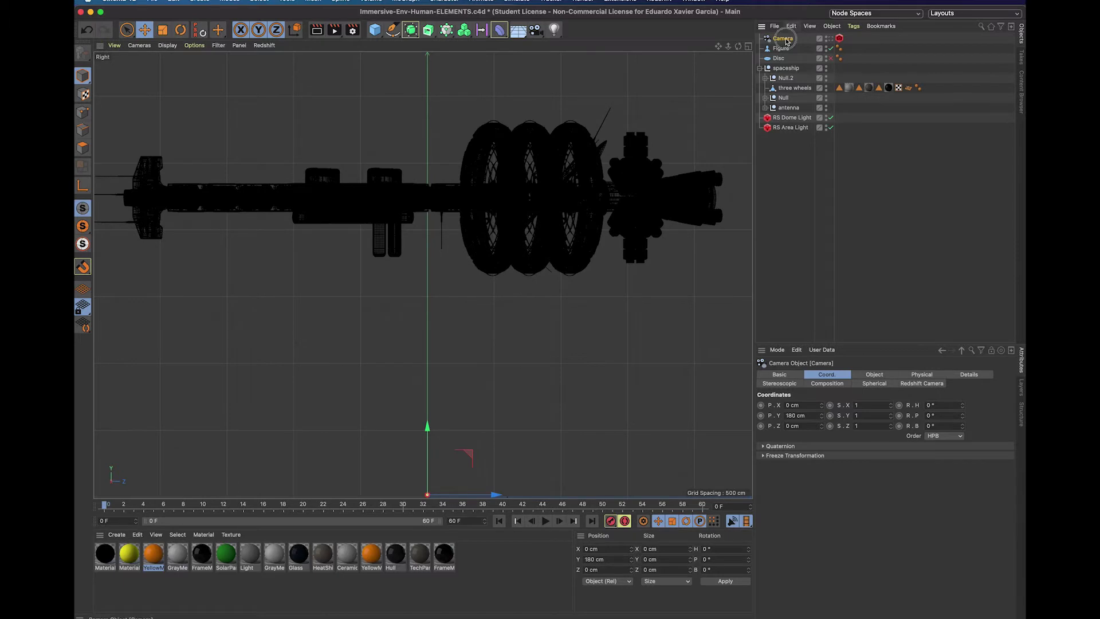
pyautogui.keyDown('alt'); pyautogui.moveTo(485, 422); pyautogui.dragTo(448, 395, button='middle'); pyautogui.keyUp('alt')
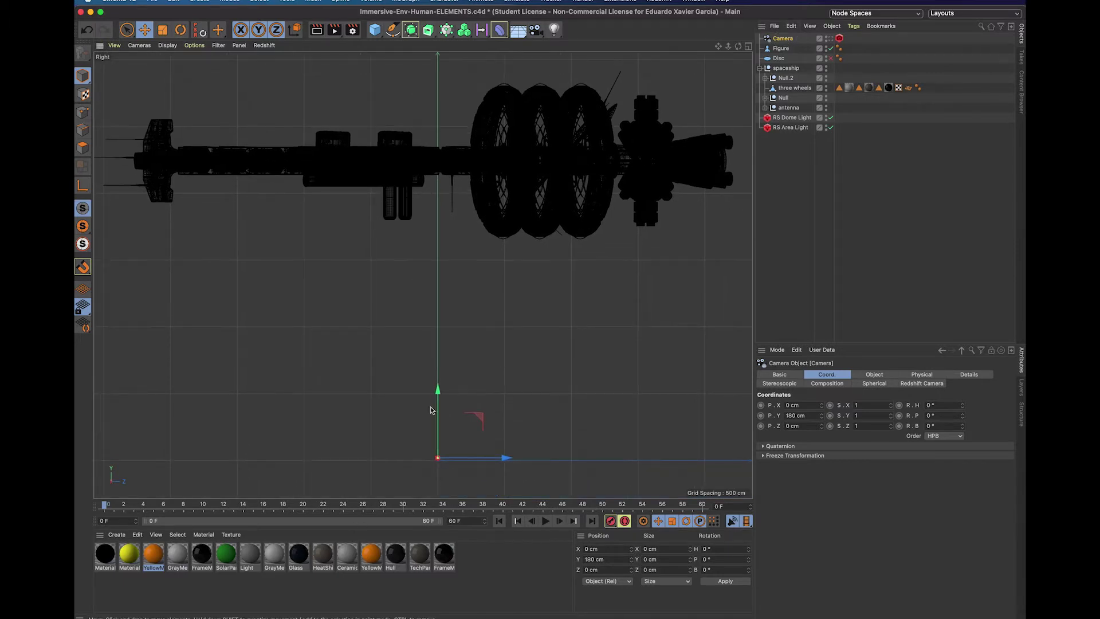
pyautogui.click(792, 42)
pyautogui.click(748, 47)
pyautogui.click(341, 136)
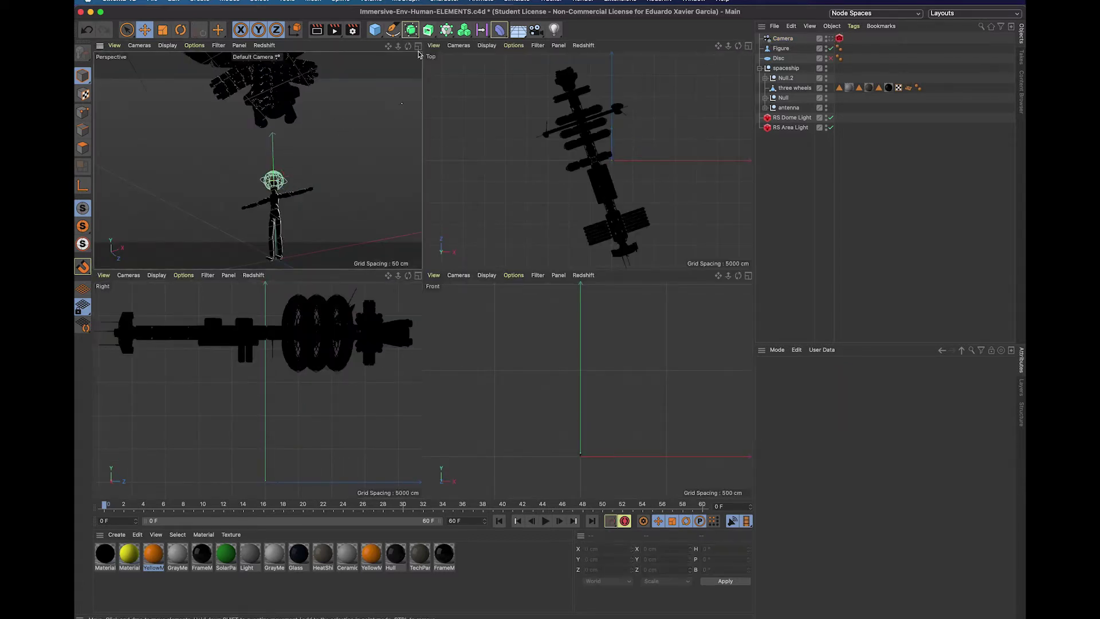
pyautogui.click(418, 47)
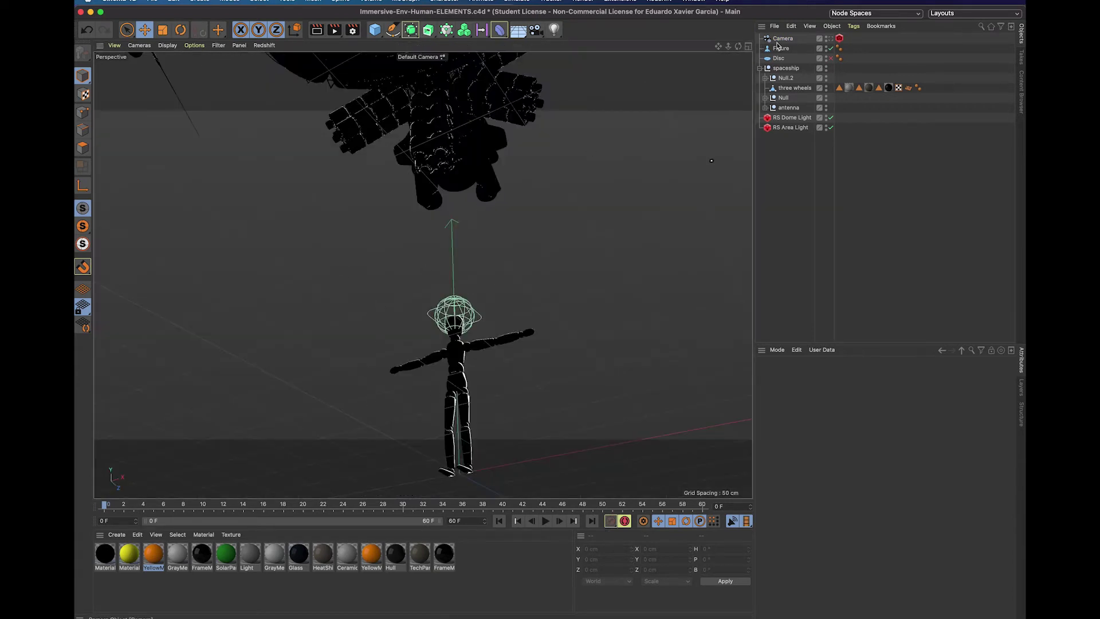
# Look through the Camera object and check its position and rotation coordinates
pyautogui.click(830, 39)
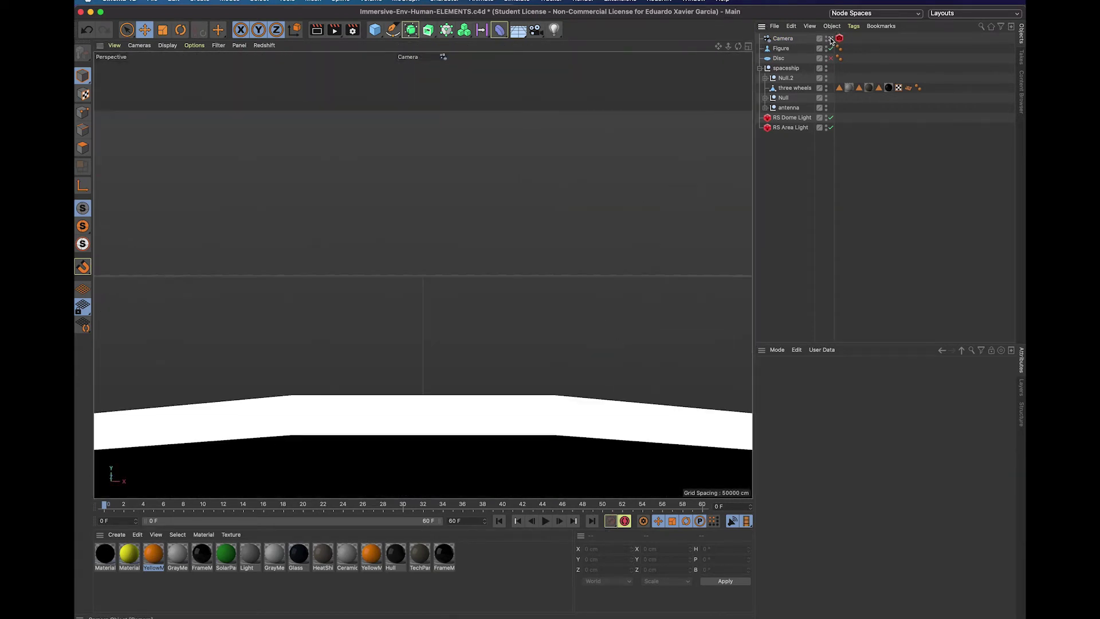
pyautogui.click(783, 38)
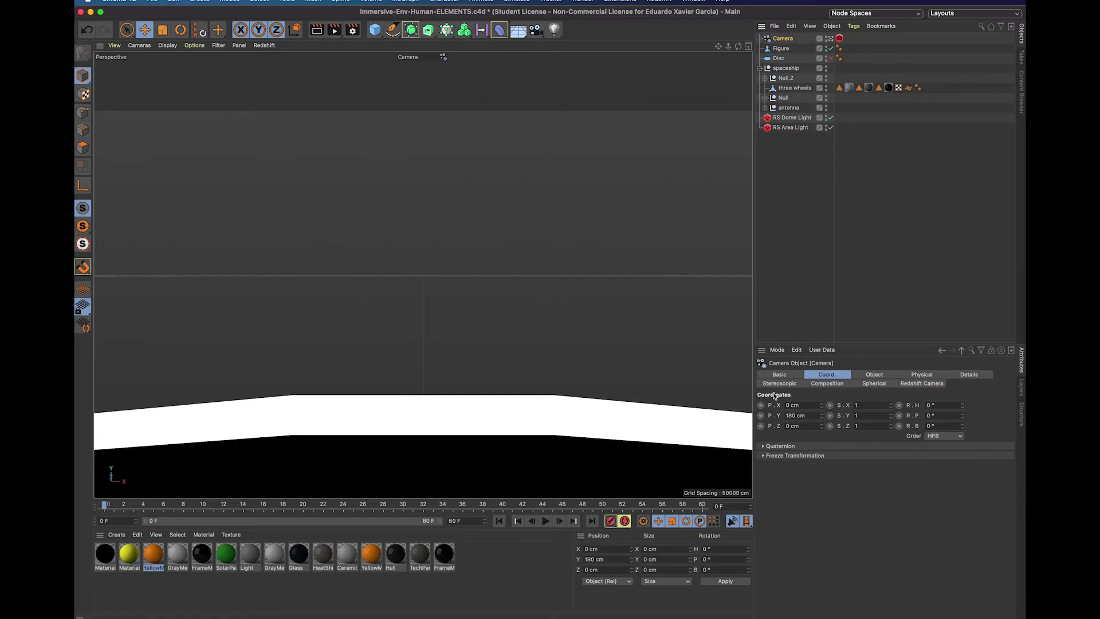
pyautogui.click(816, 406)
pyautogui.press('Tab')
pyautogui.press('Tab')
pyautogui.click(938, 406)
pyautogui.click(940, 416)
pyautogui.click(951, 427)
# Disable the Figure object and select the spaceship group
pyautogui.click(829, 50)
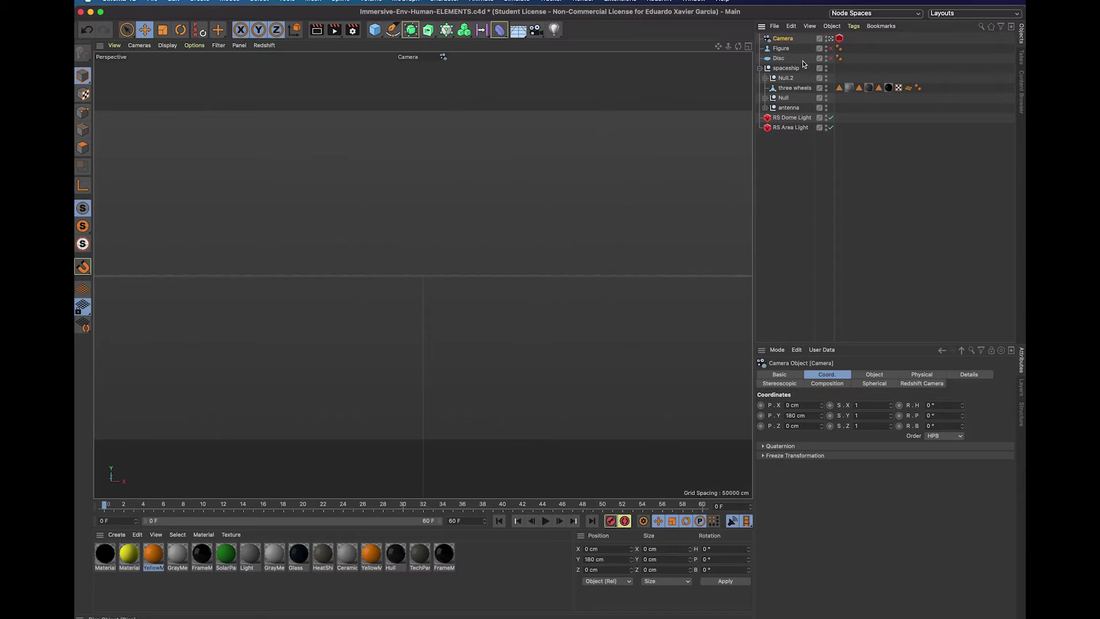
pyautogui.click(759, 69)
pyautogui.click(760, 68)
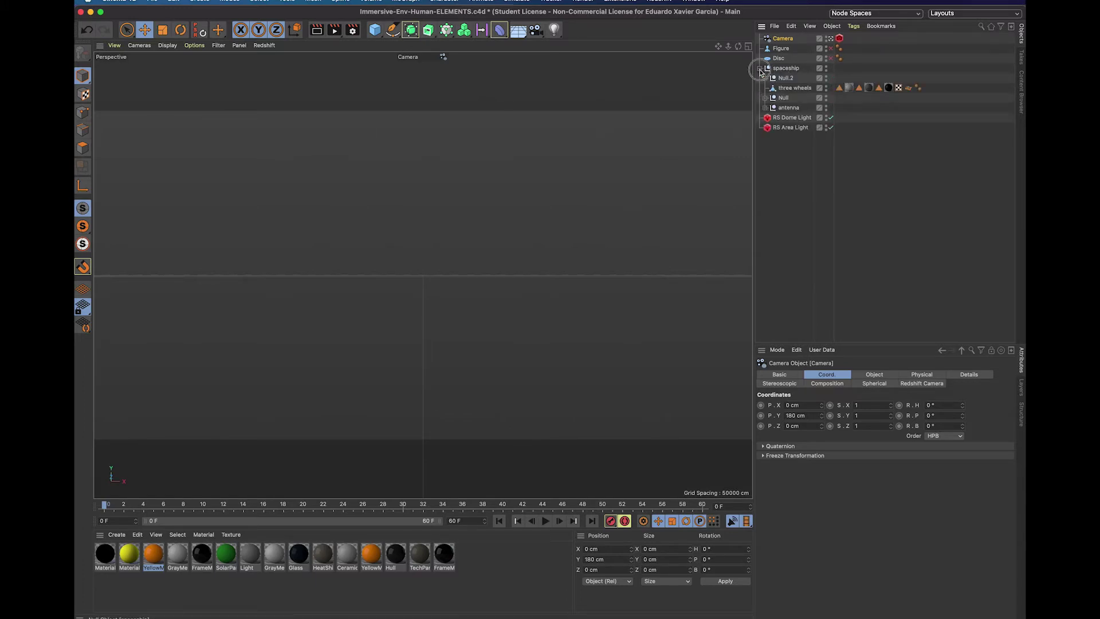
pyautogui.click(790, 68)
# Leave the camera view and review the three wheels object's pitch rotation up close by scrubbing between frames 0 and 60
pyautogui.click(830, 38)
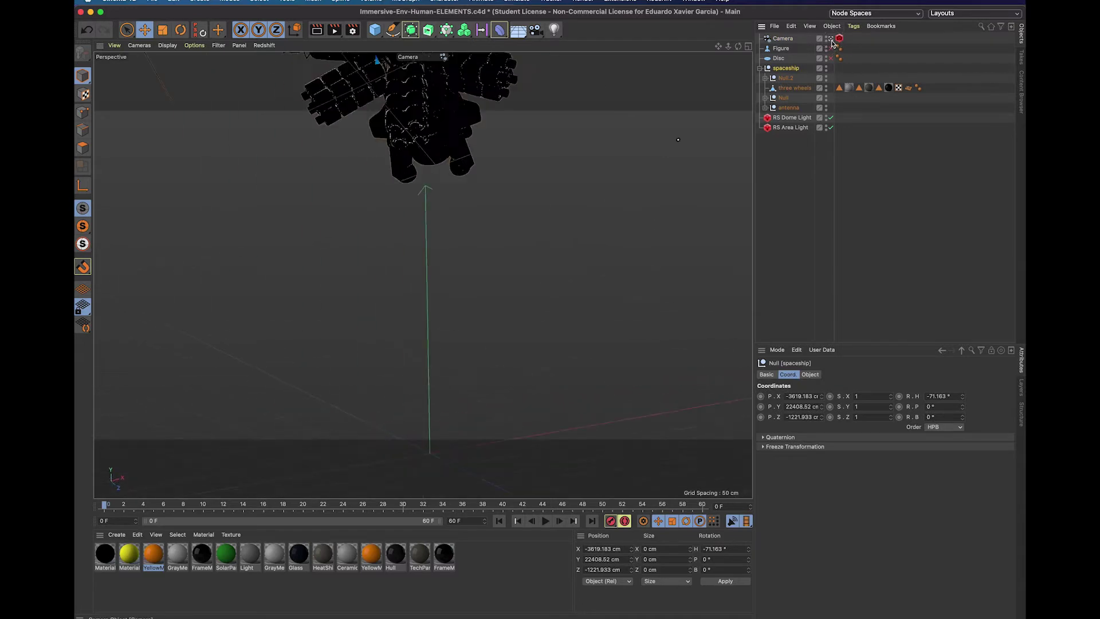
pyautogui.keyDown('alt'); pyautogui.moveTo(527, 174); pyautogui.dragTo(599, 356, button='middle'); pyautogui.keyUp('alt')
pyautogui.scroll(8, 459, 143)
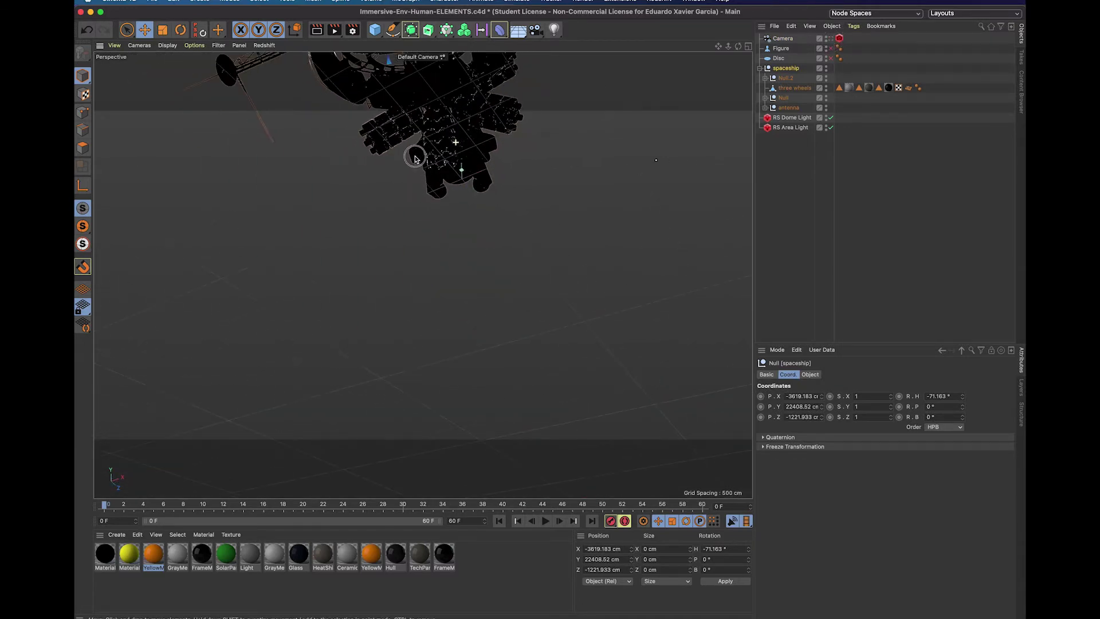
pyautogui.keyDown('alt'); pyautogui.moveTo(527, 110); pyautogui.dragTo(569, 202); pyautogui.keyUp('alt')
pyautogui.click(796, 88)
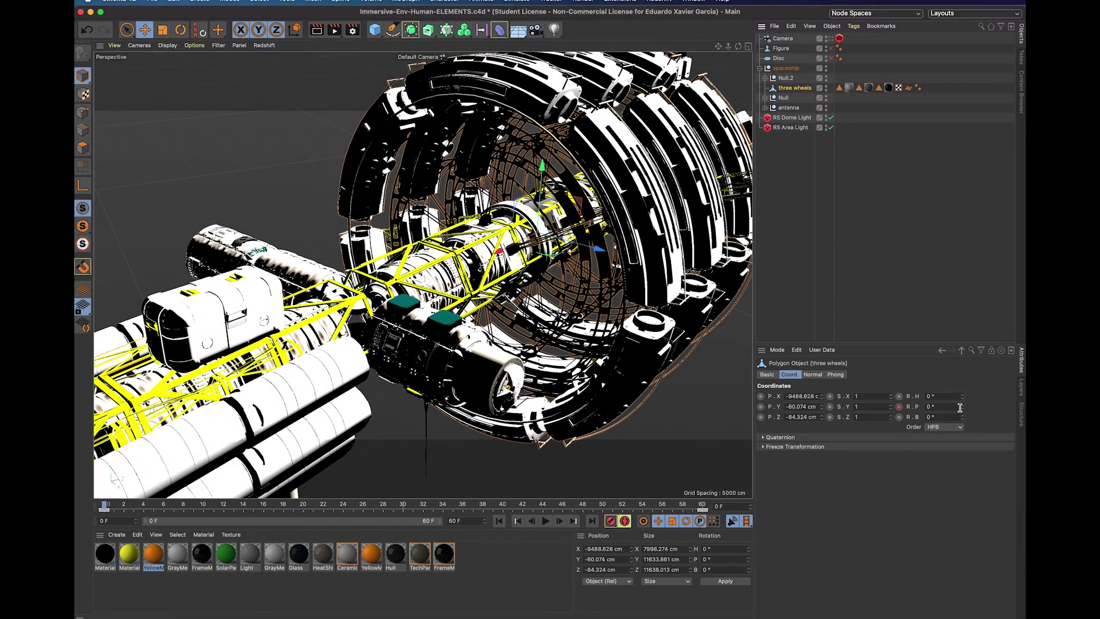
pyautogui.moveTo(104, 502)
pyautogui.mouseDown()
pyautogui.moveTo(659, 505)
pyautogui.moveTo(104, 504)
pyautogui.mouseUp()
pyautogui.click(959, 404)
pyautogui.moveTo(104, 507); pyautogui.dragTo(702, 507)
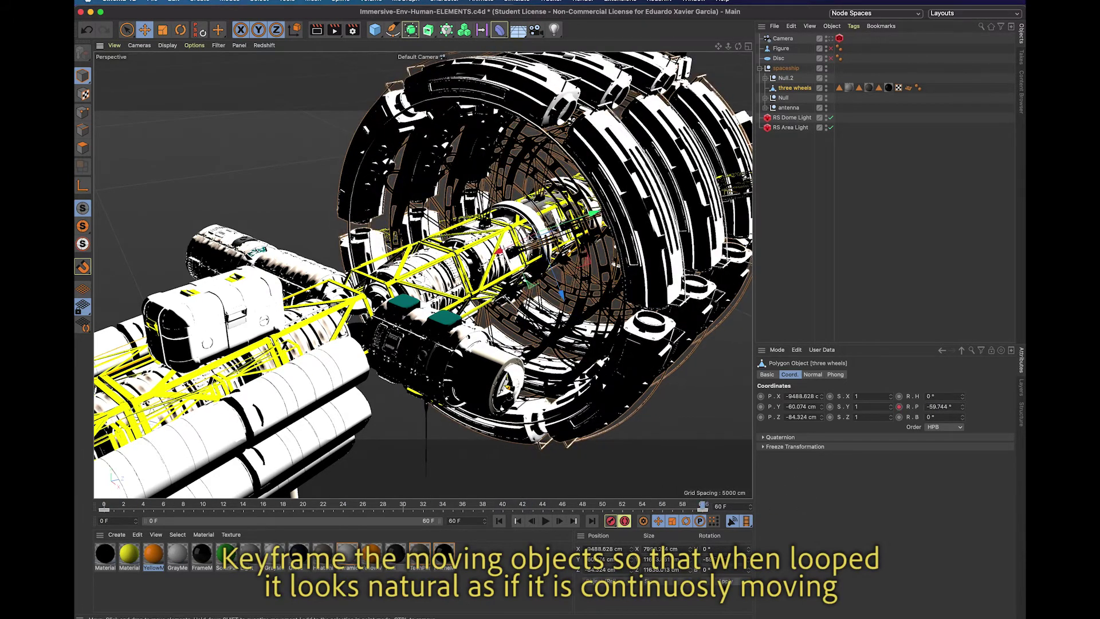
pyautogui.keyDown('alt'); pyautogui.moveTo(495, 243); pyautogui.dragTo(497, 270); pyautogui.keyUp('alt')
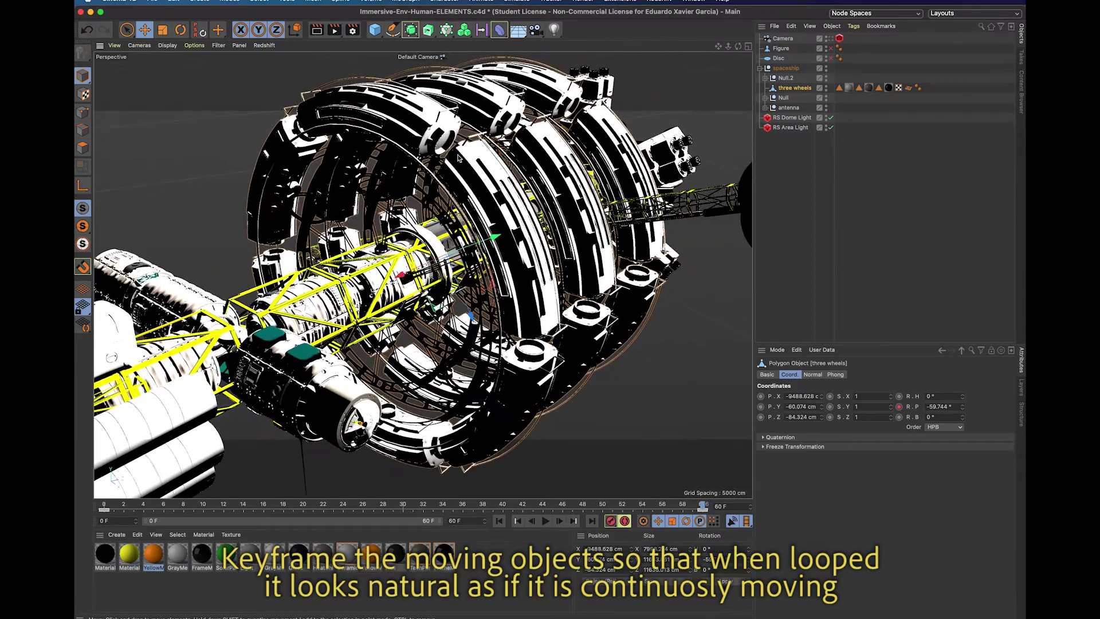
pyautogui.press('F8')
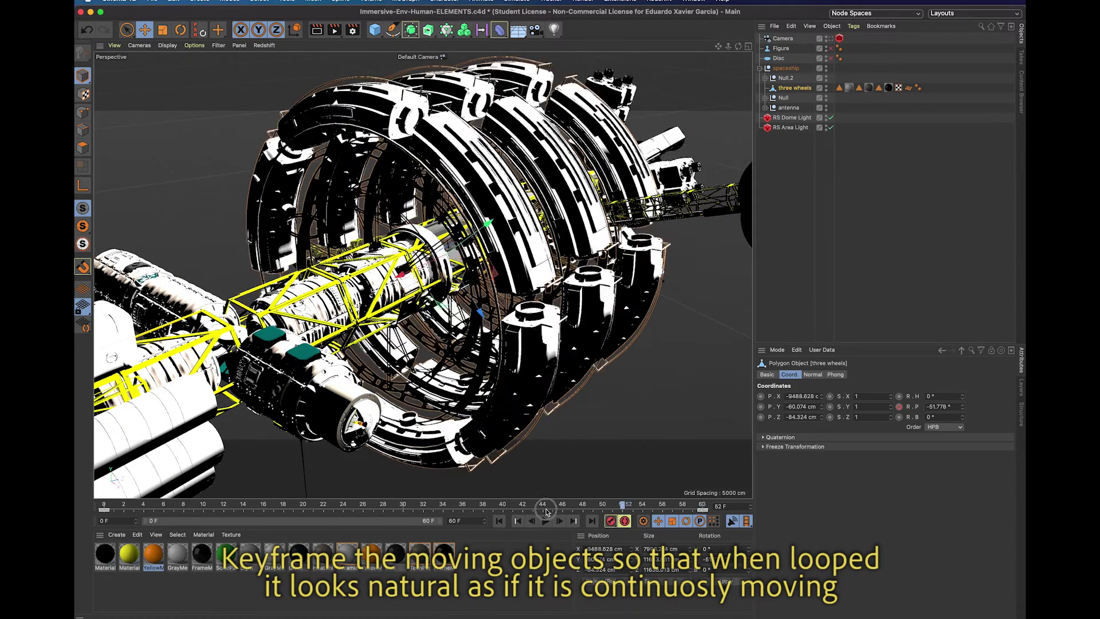
# Expand the Null group inside the spaceship and inspect its light pod and reactor objects and its pitch rotation keyframing
pyautogui.keyDown('alt'); pyautogui.moveTo(572, 229); pyautogui.dragTo(557, 466); pyautogui.keyUp('alt')
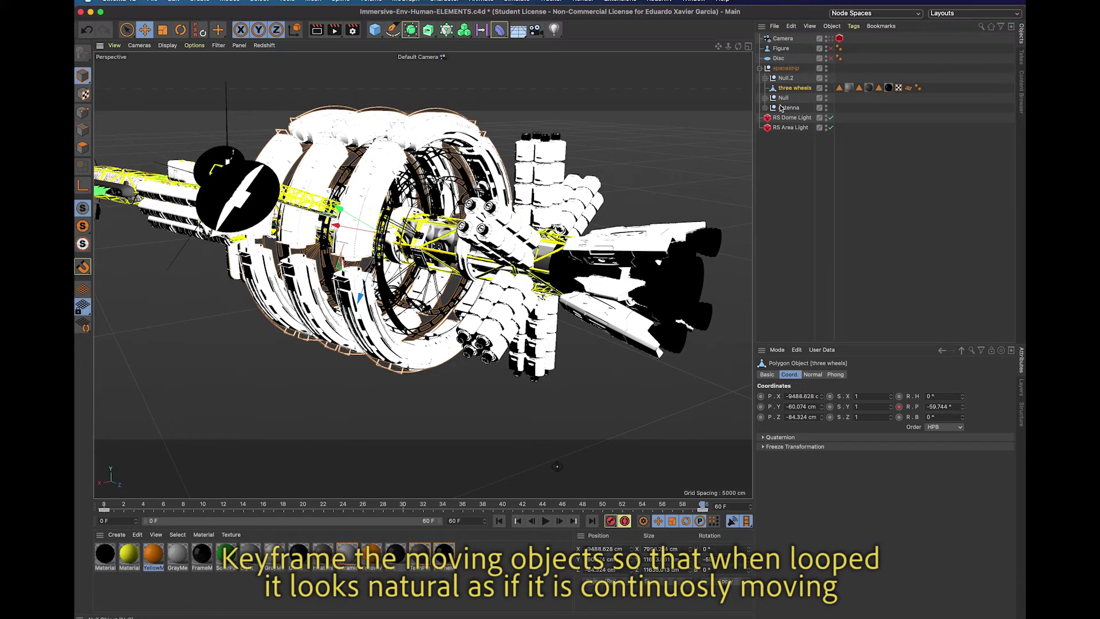
pyautogui.click(551, 168)
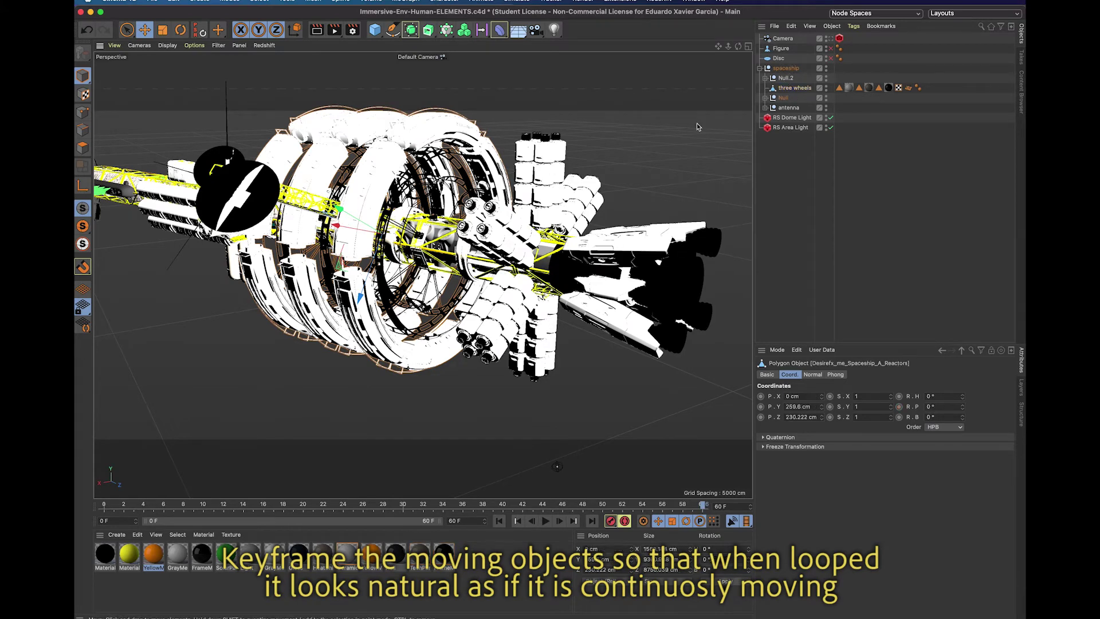
pyautogui.click(765, 98)
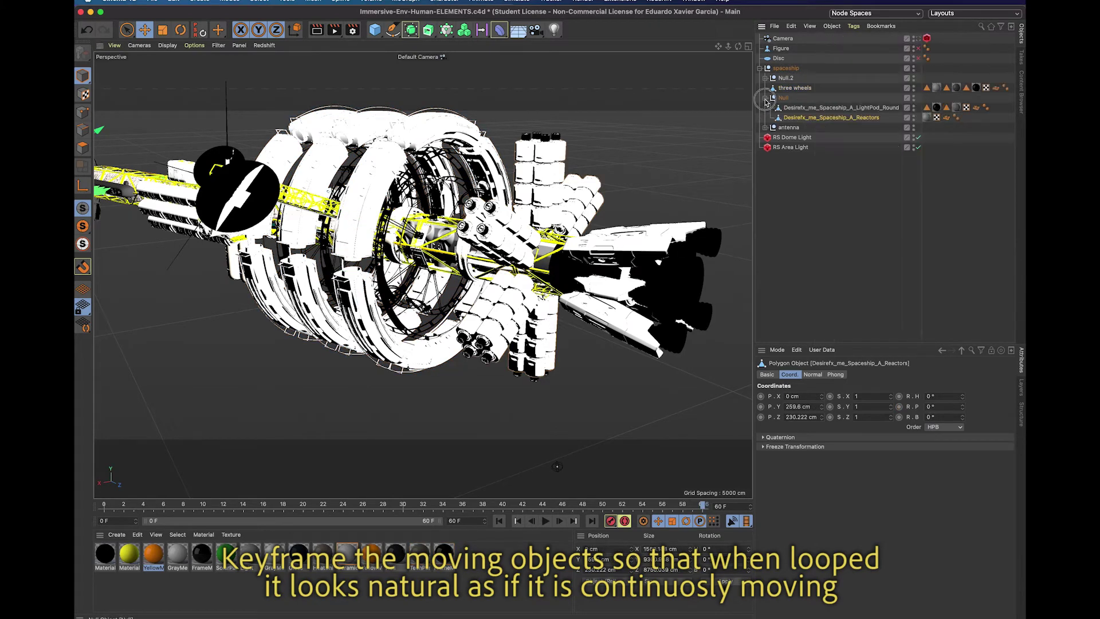
pyautogui.click(804, 109)
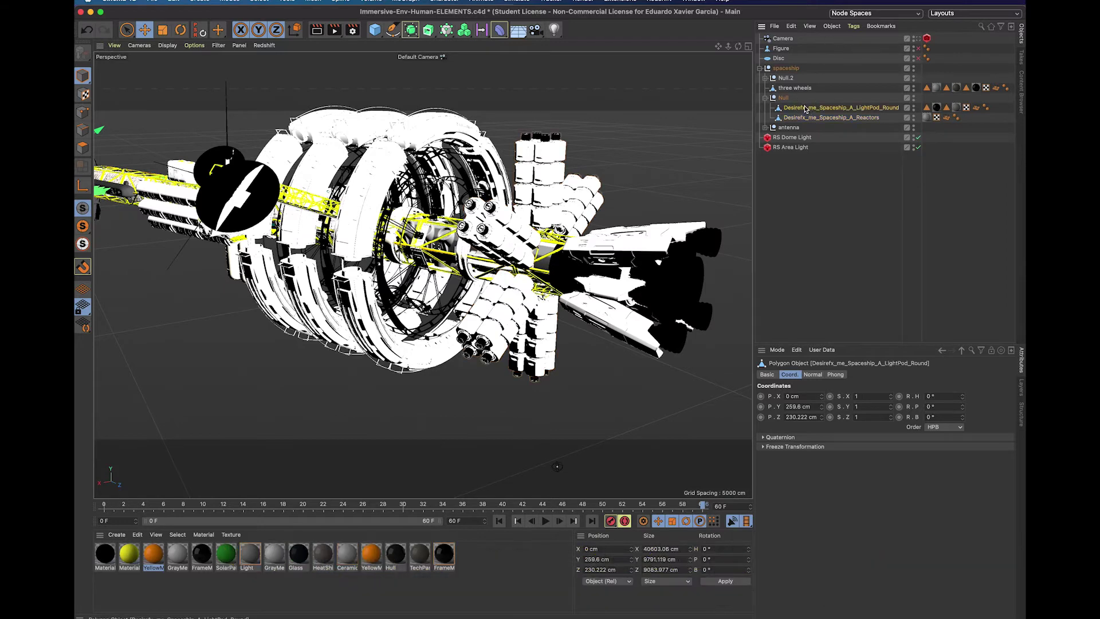
pyautogui.click(782, 91)
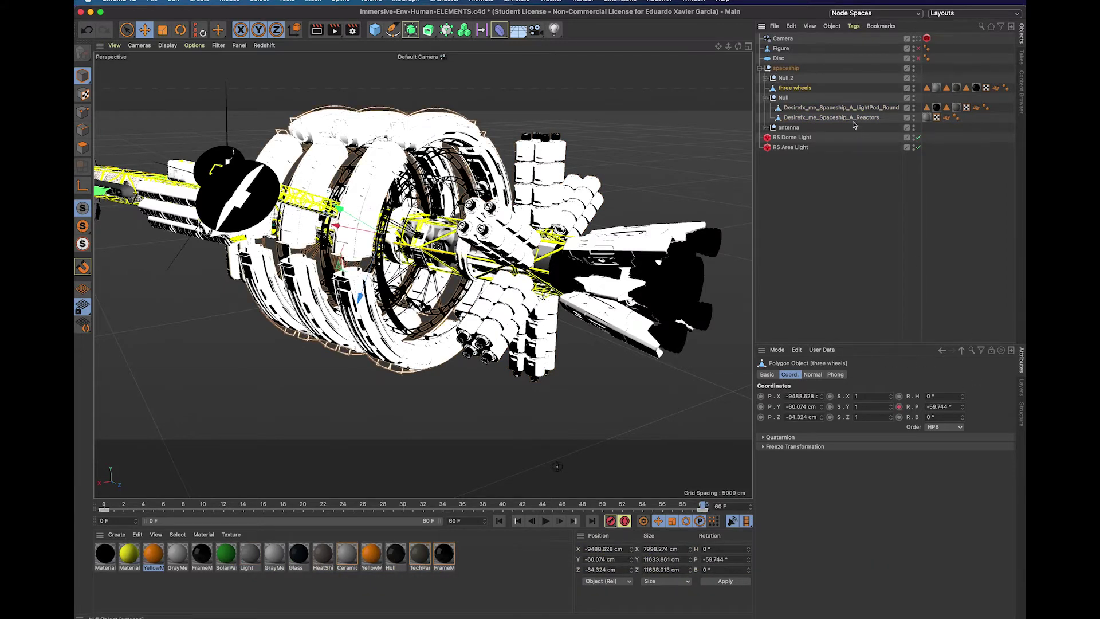
pyautogui.click(782, 98)
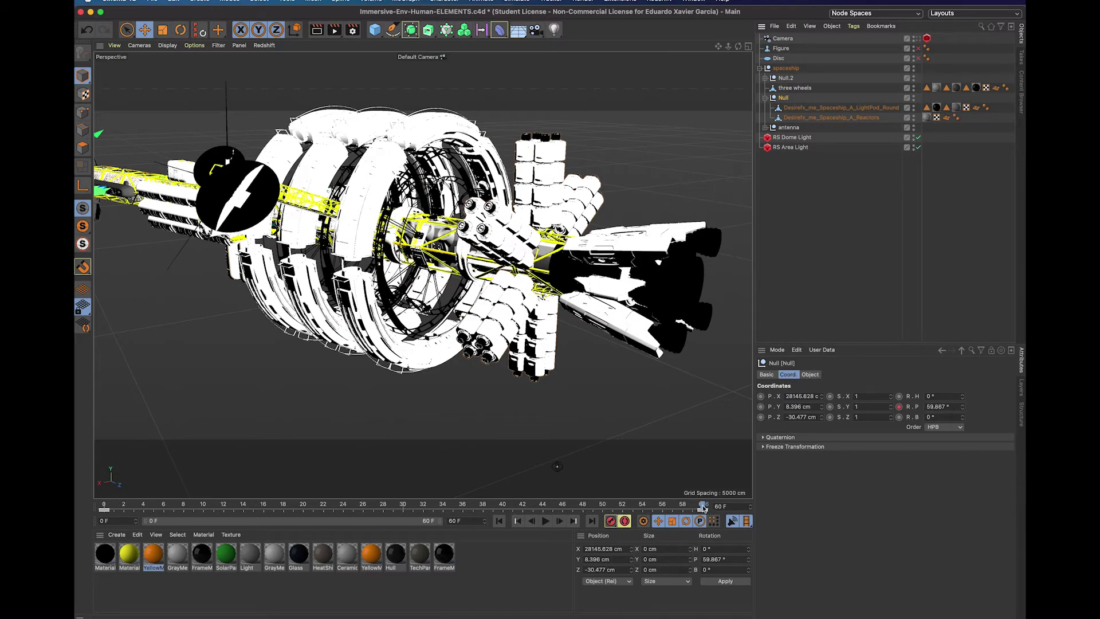
# Play the spaceship's rotation animation from frame 0 and stop it after watching the loop
pyautogui.moveTo(702, 505); pyautogui.dragTo(105, 506)
pyautogui.click(547, 521)
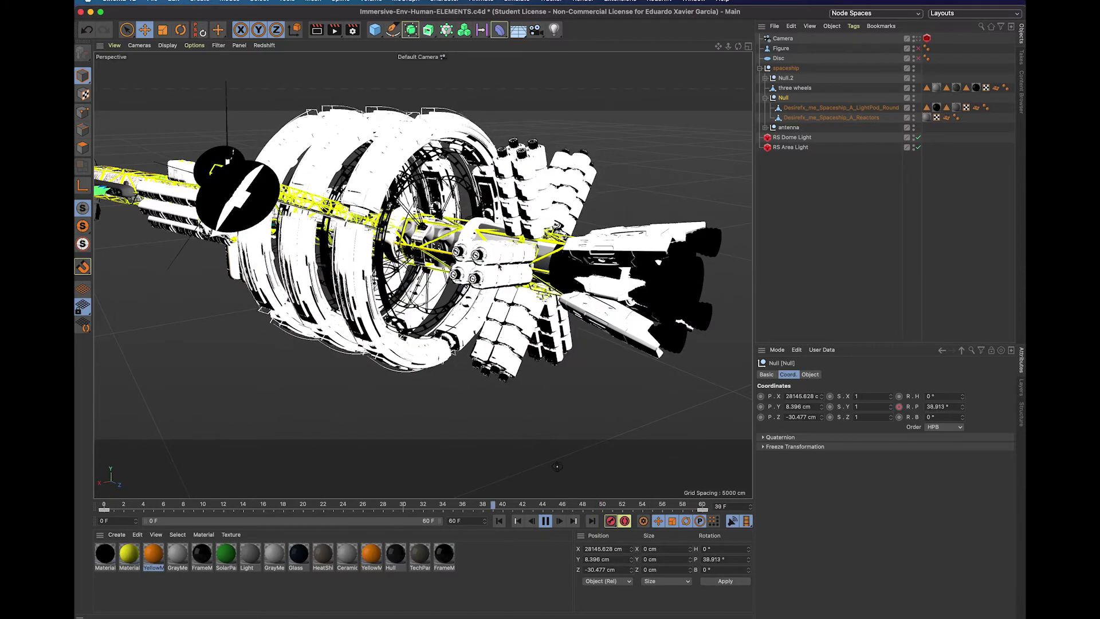
pyautogui.click(545, 521)
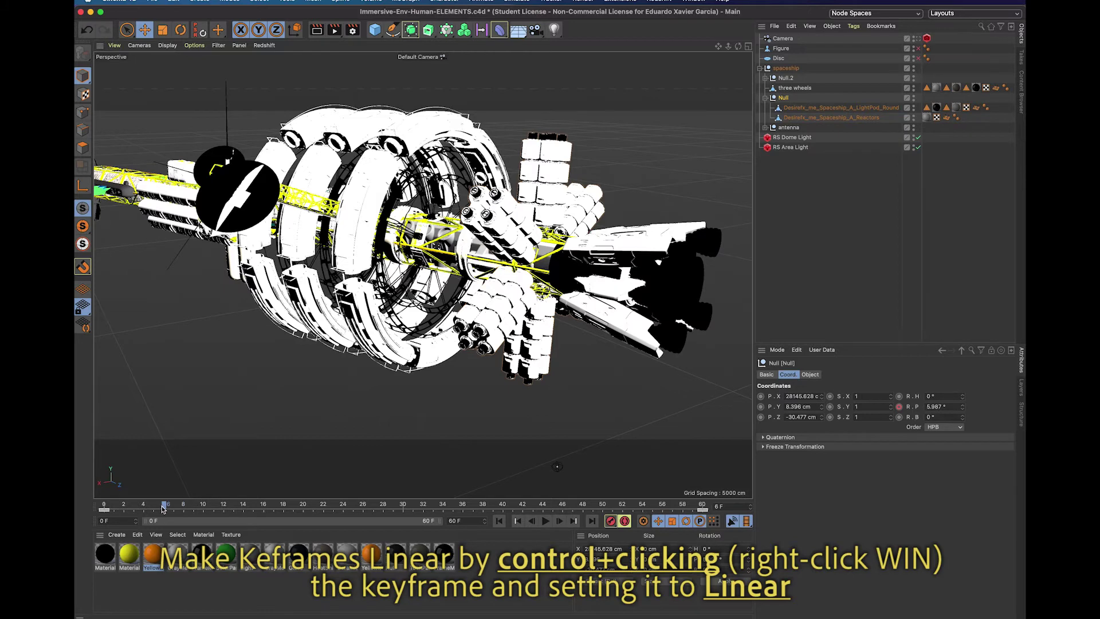
# Set the Null group's pitch rotation keyframes at frames 0 and 60 to Linear interpolation
pyautogui.moveTo(162, 508); pyautogui.dragTo(104, 508)
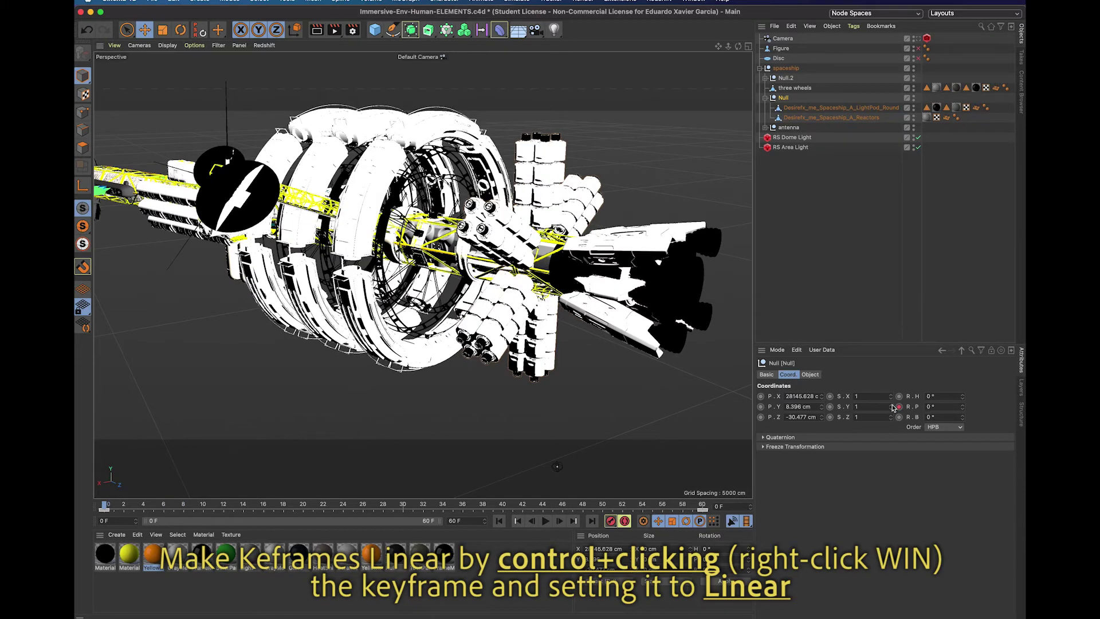
pyautogui.click(104, 509)
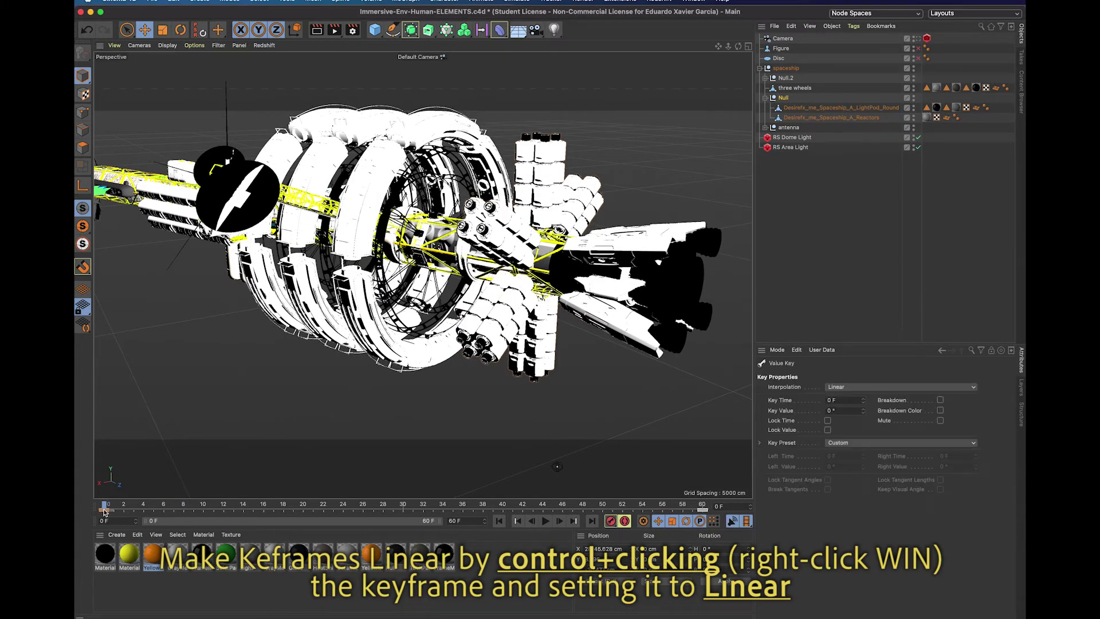
pyautogui.keyDown('ctrl'); pyautogui.click(104, 510); pyautogui.keyUp('ctrl')
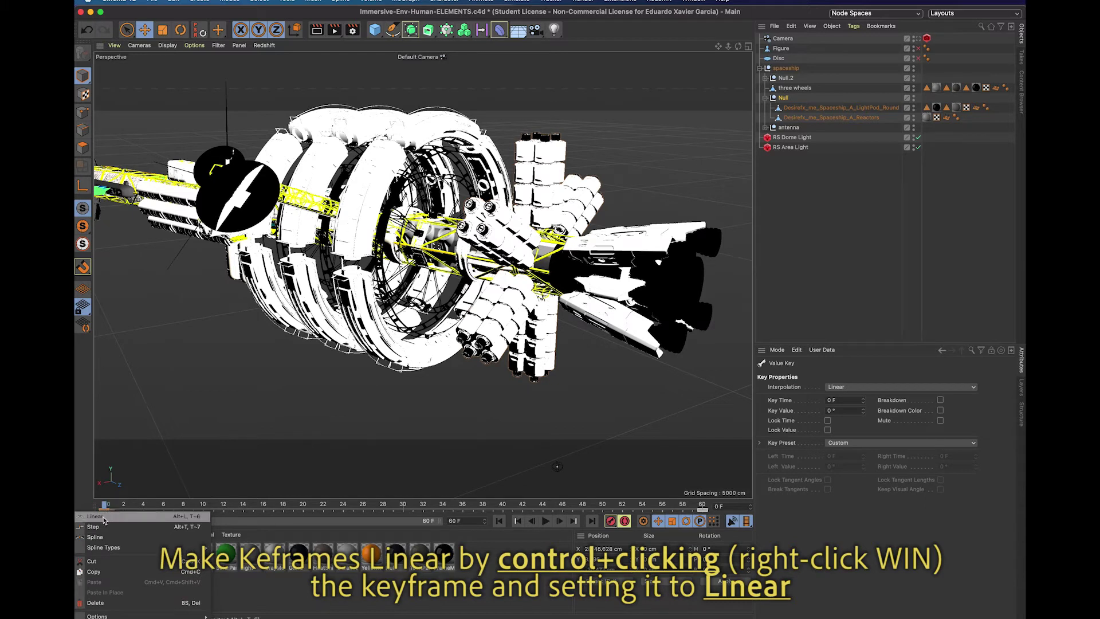
pyautogui.click(104, 517)
pyautogui.click(702, 511)
pyautogui.keyDown('ctrl'); pyautogui.click(704, 511); pyautogui.keyUp('ctrl')
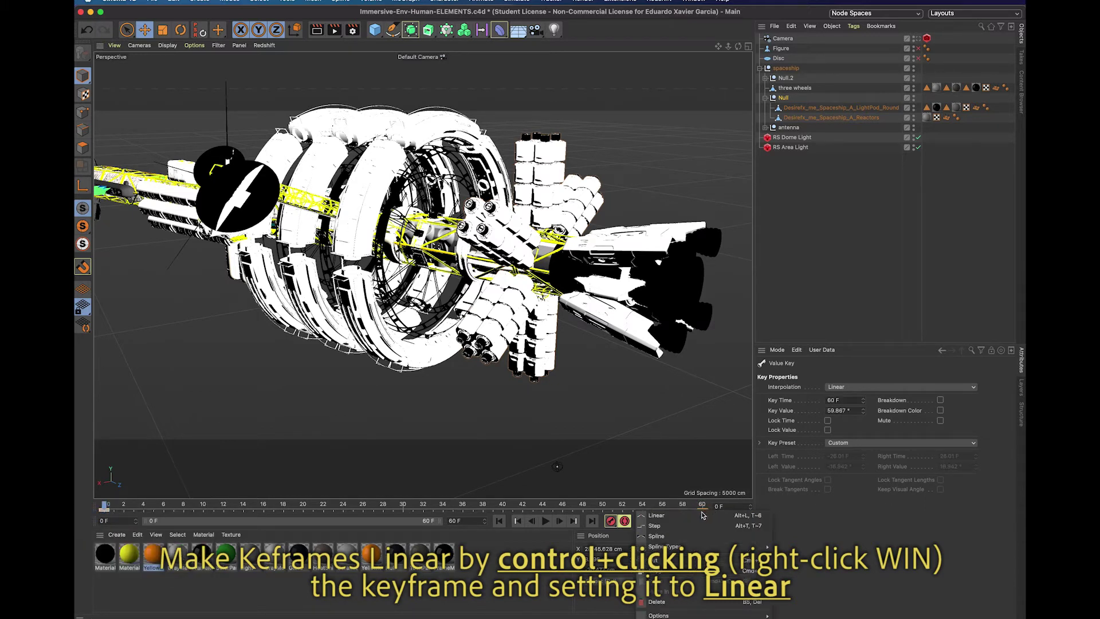
pyautogui.click(659, 516)
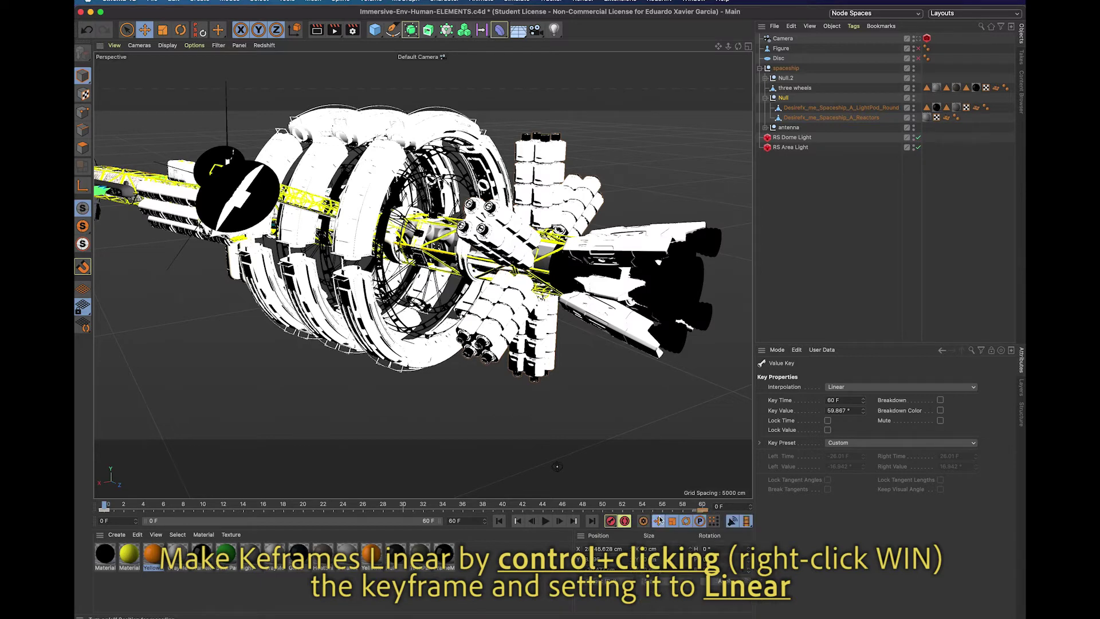
# Set the three wheels object's pitch rotation keyframes at frames 60 and 0 to Linear interpolation
pyautogui.click(795, 88)
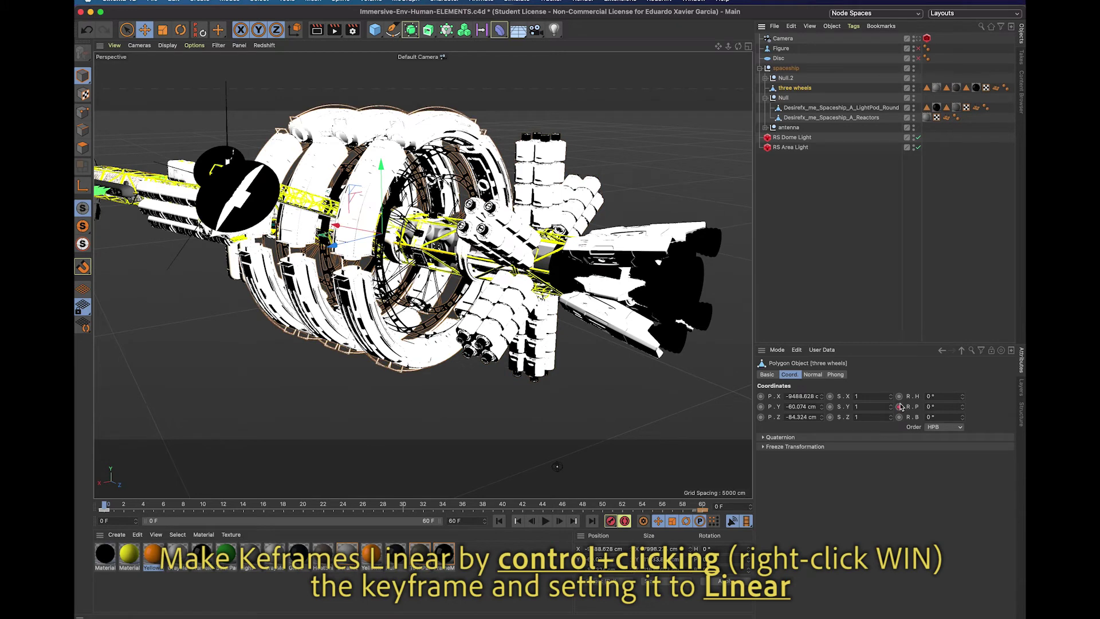
pyautogui.click(704, 511)
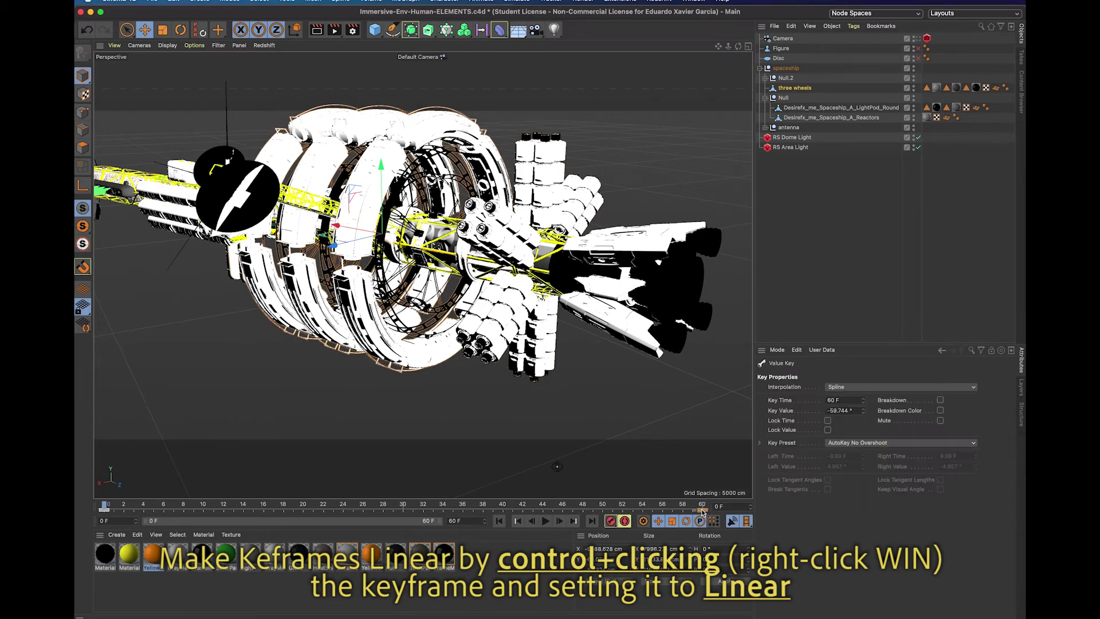
pyautogui.keyDown('ctrl'); pyautogui.click(703, 511); pyautogui.keyUp('ctrl')
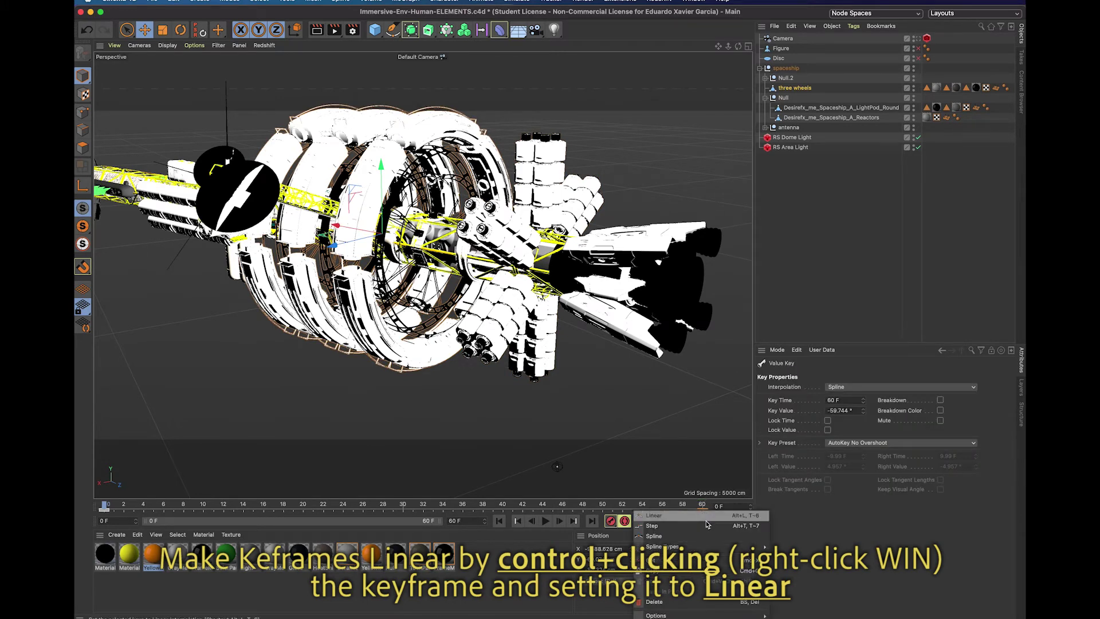
pyautogui.click(691, 512)
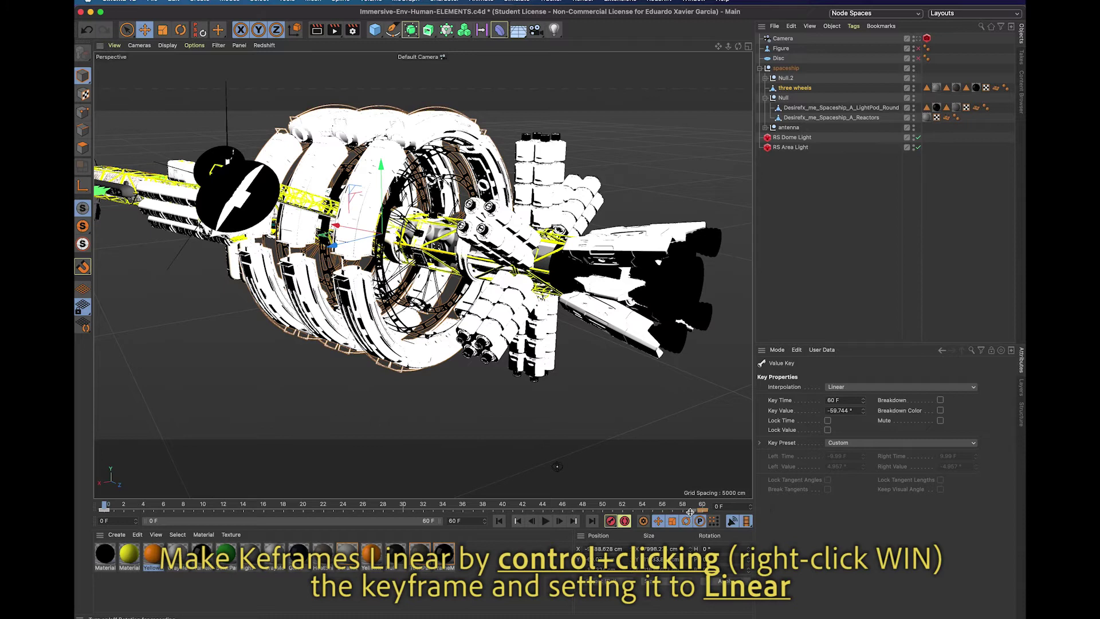
pyautogui.click(104, 510)
pyautogui.keyDown('ctrl'); pyautogui.click(104, 510); pyautogui.keyUp('ctrl')
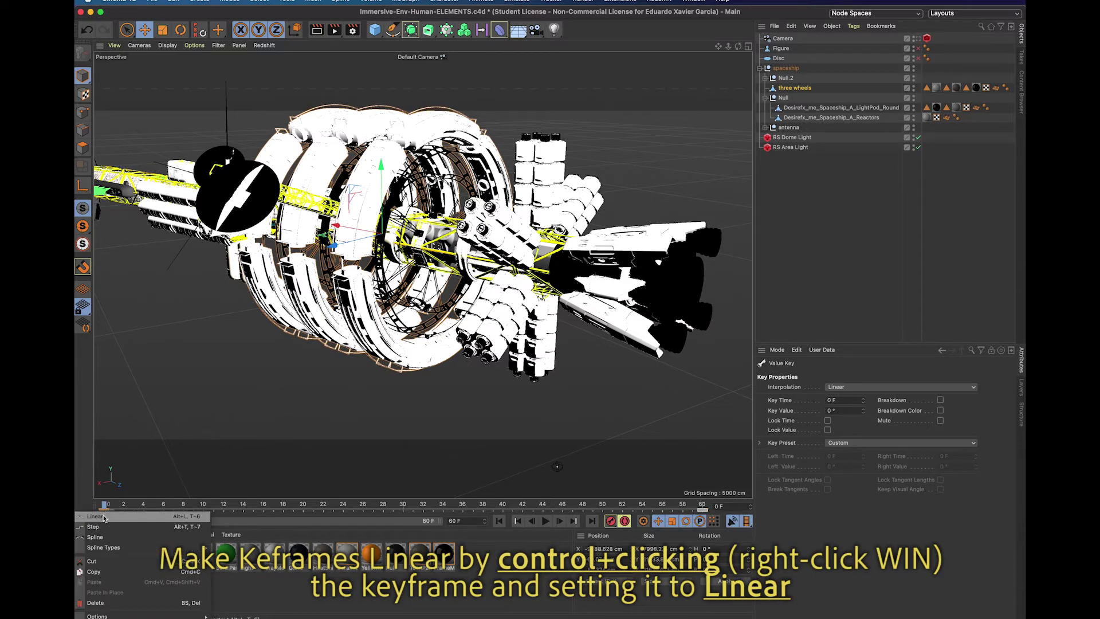
pyautogui.click(88, 519)
# Play the animation to check that the linear rotation loops smoothly, and return to the first frame
pyautogui.click(531, 520)
pyautogui.click(544, 521)
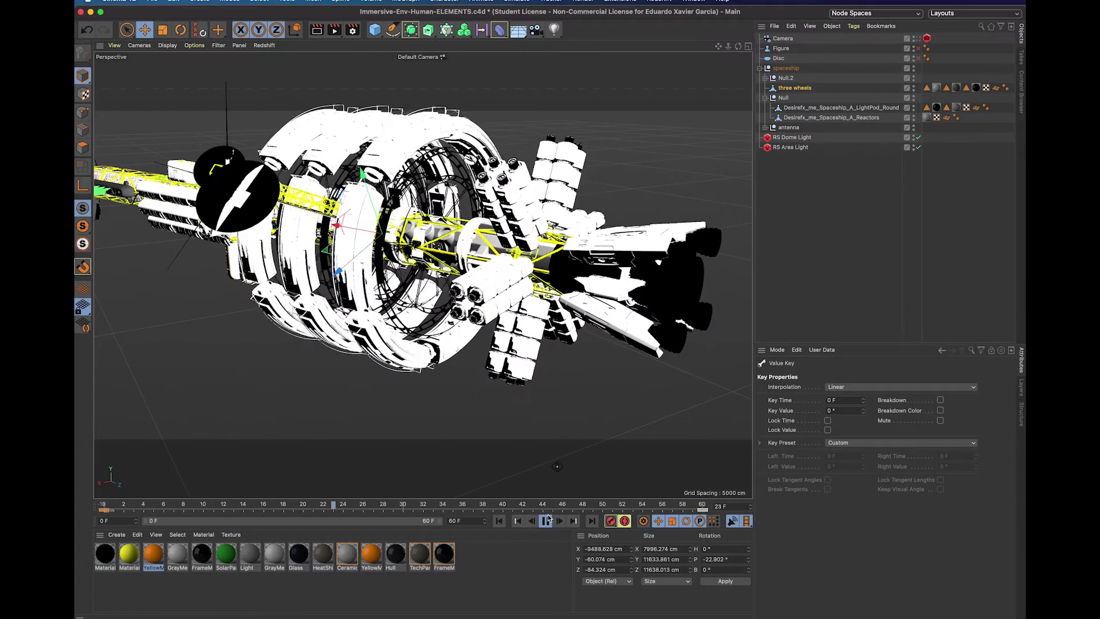
pyautogui.click(544, 521)
pyautogui.click(499, 521)
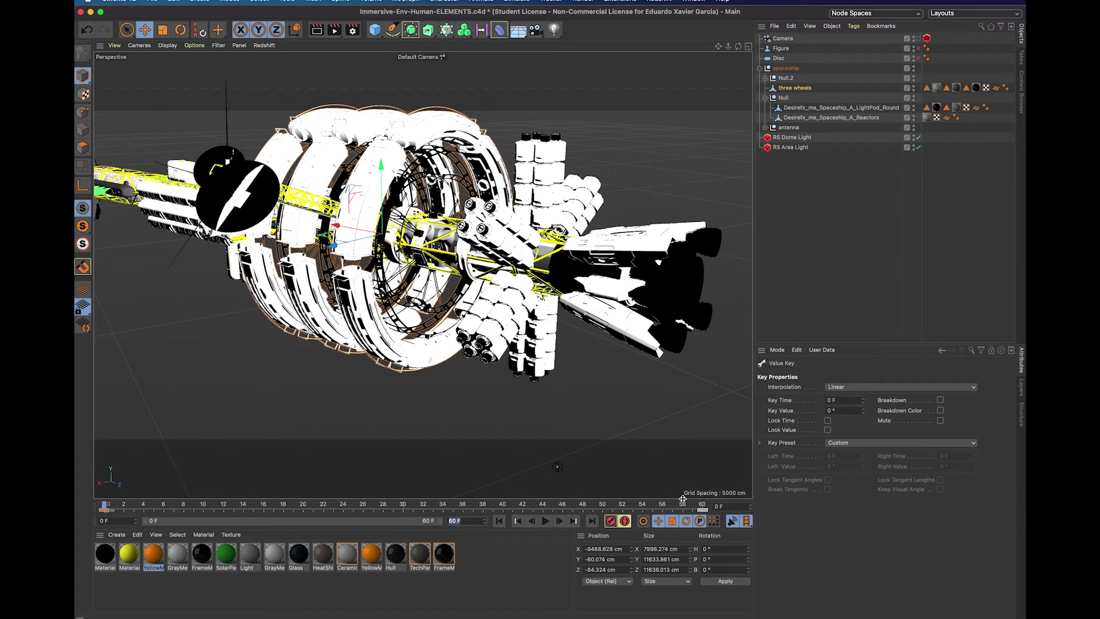
# Check the RS Area Light's coordinates and collapse the spaceship group
pyautogui.click(699, 426)
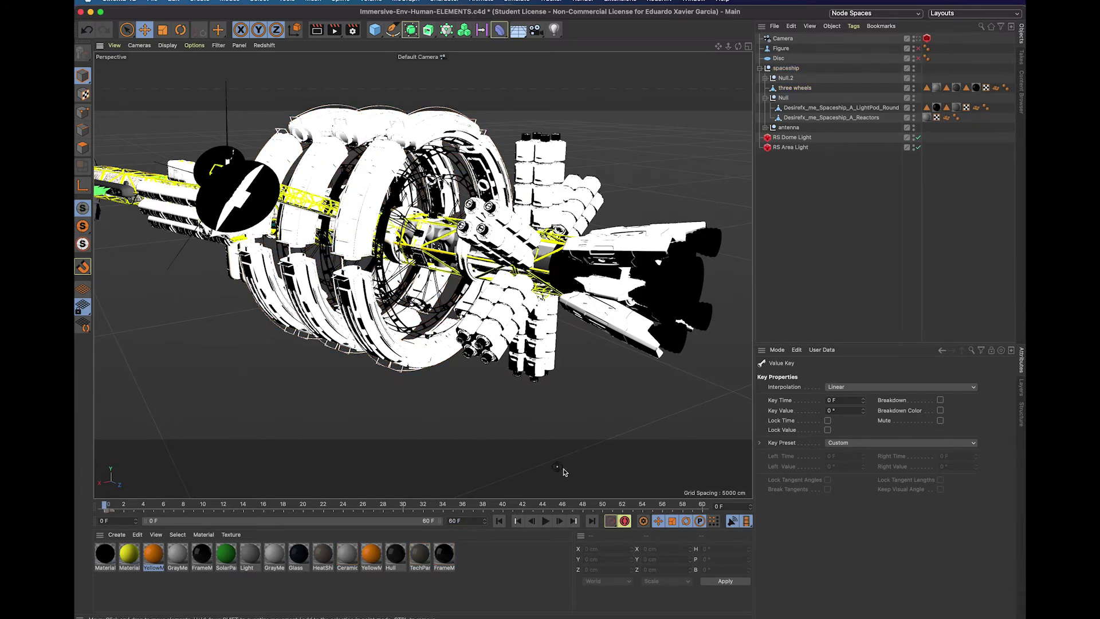
pyautogui.click(789, 148)
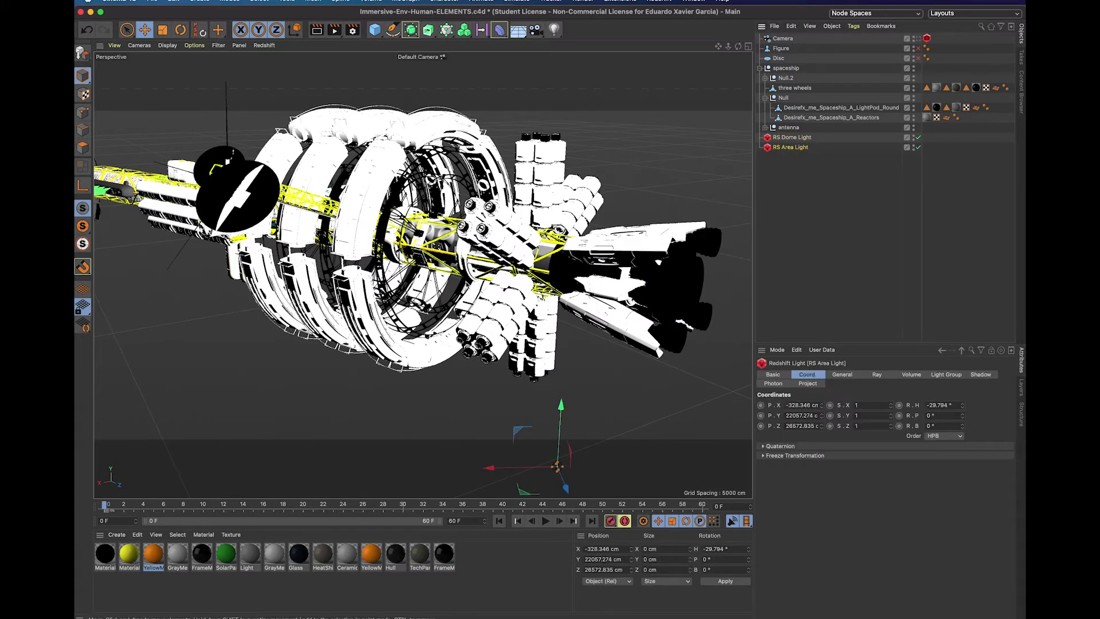
pyautogui.click(845, 206)
pyautogui.click(759, 68)
pyautogui.click(786, 68)
# Look through the Camera object and open the render settings
pyautogui.click(782, 39)
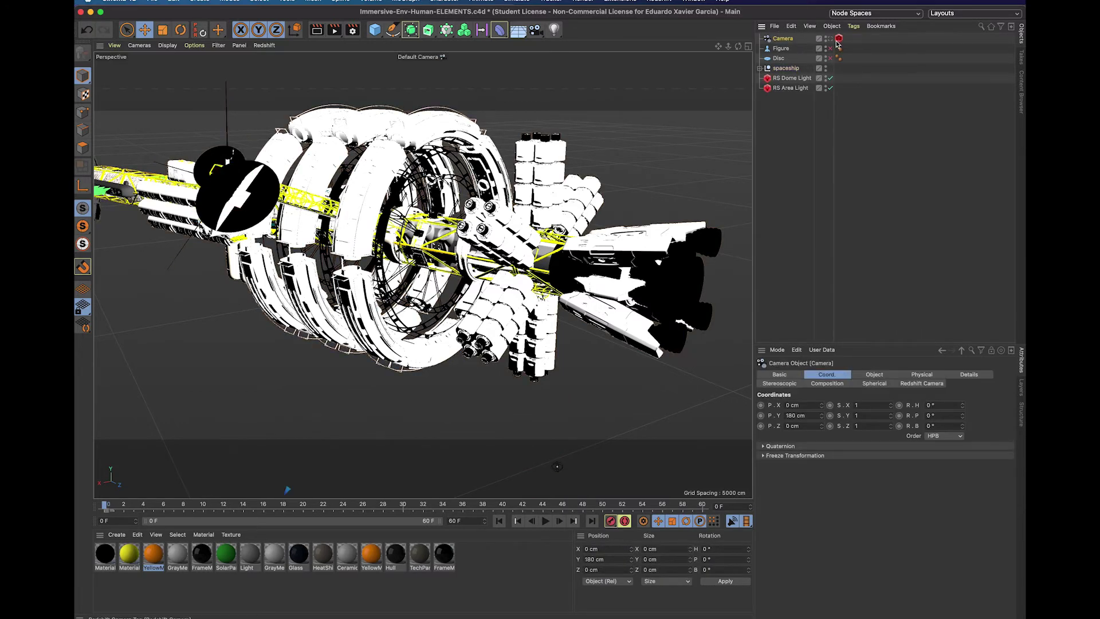
pyautogui.click(832, 39)
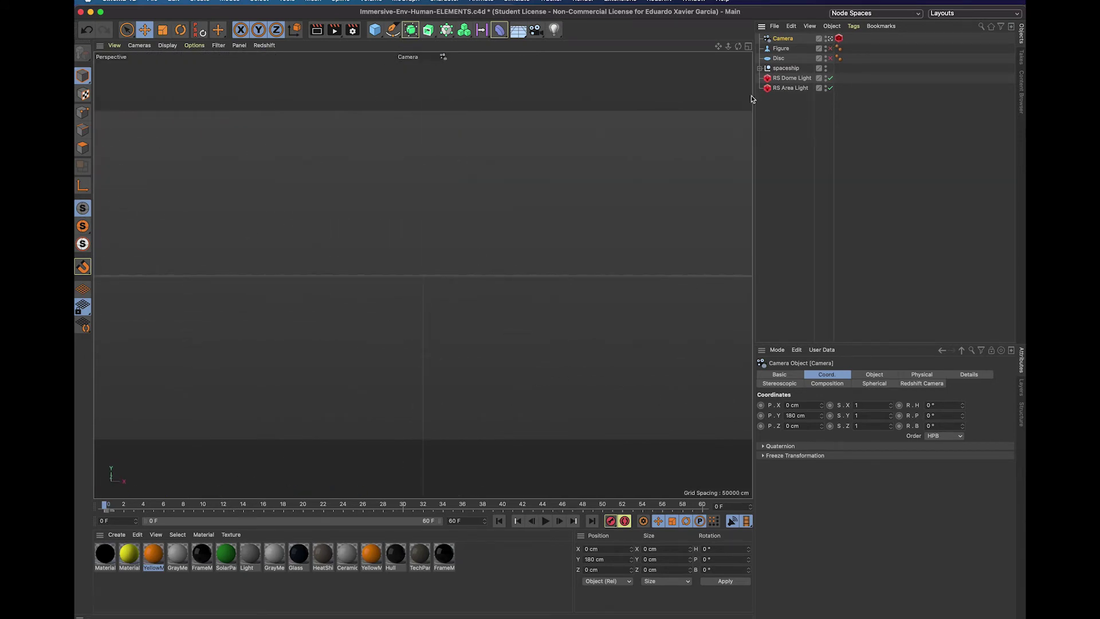
pyautogui.click(352, 29)
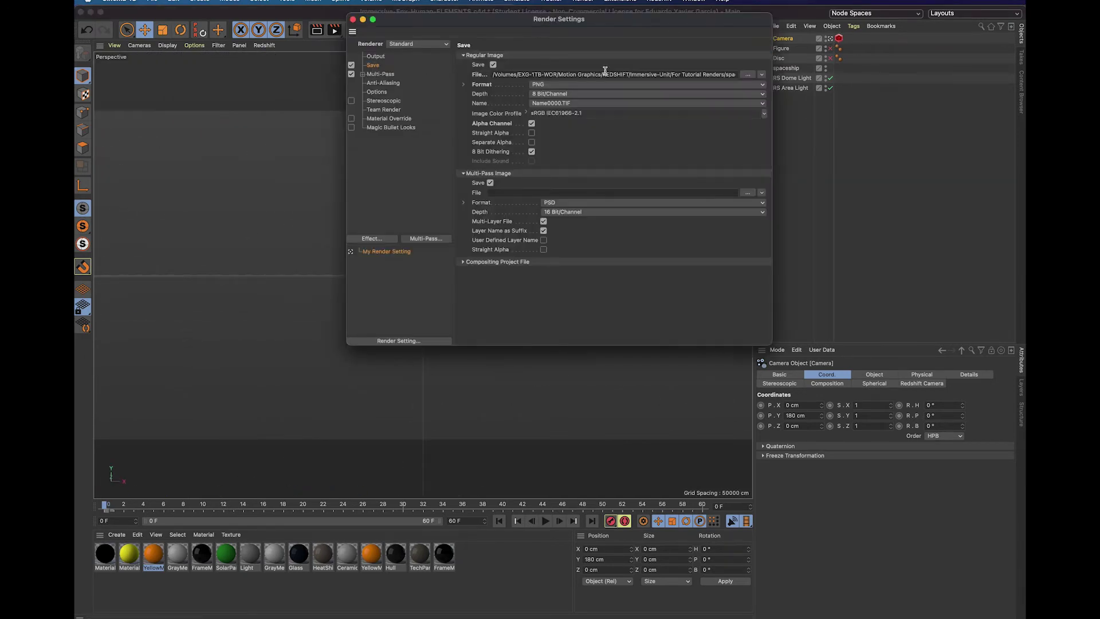
# Change the file name at the end of the regular image's save path to spaceship-loop
pyautogui.moveTo(712, 74); pyautogui.dragTo(731, 73)
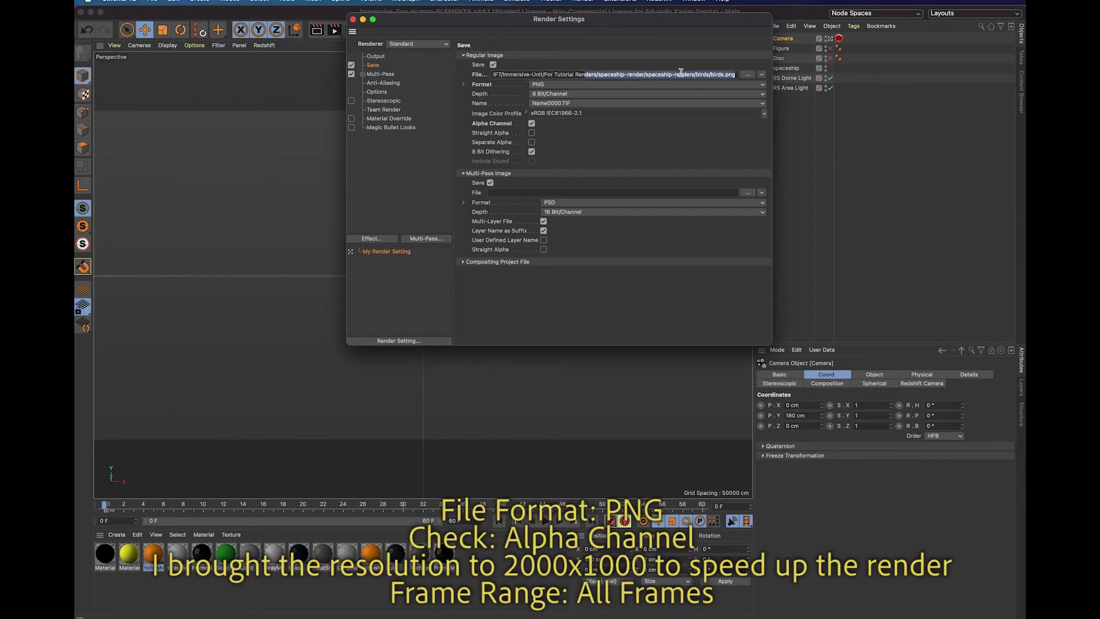
pyautogui.doubleClick(716, 74)
pyautogui.write('spaceshi')
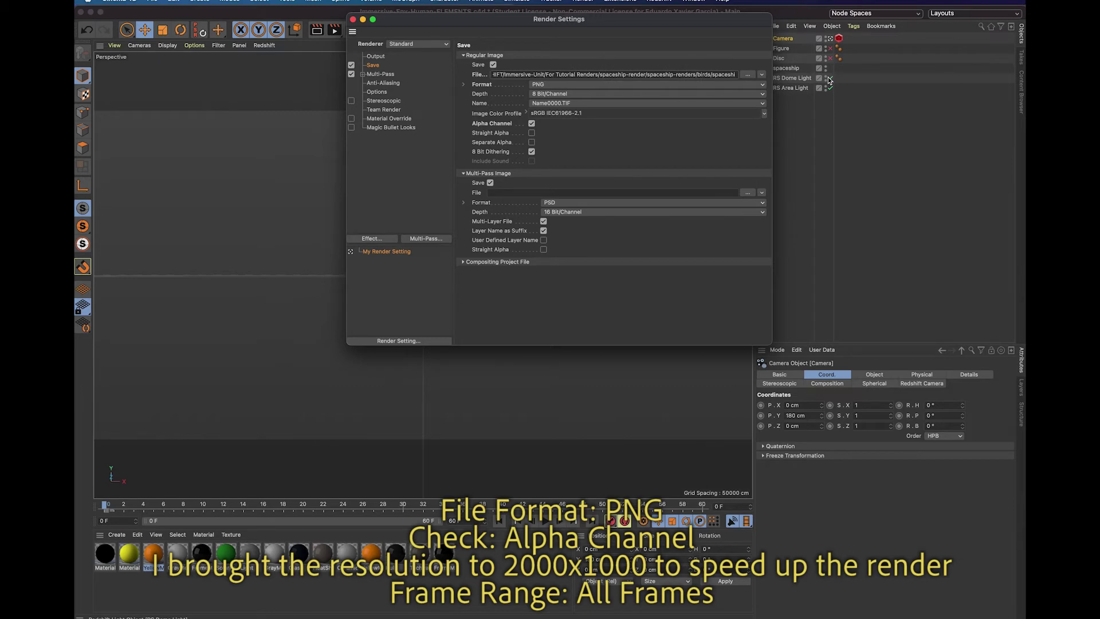
pyautogui.write('p')
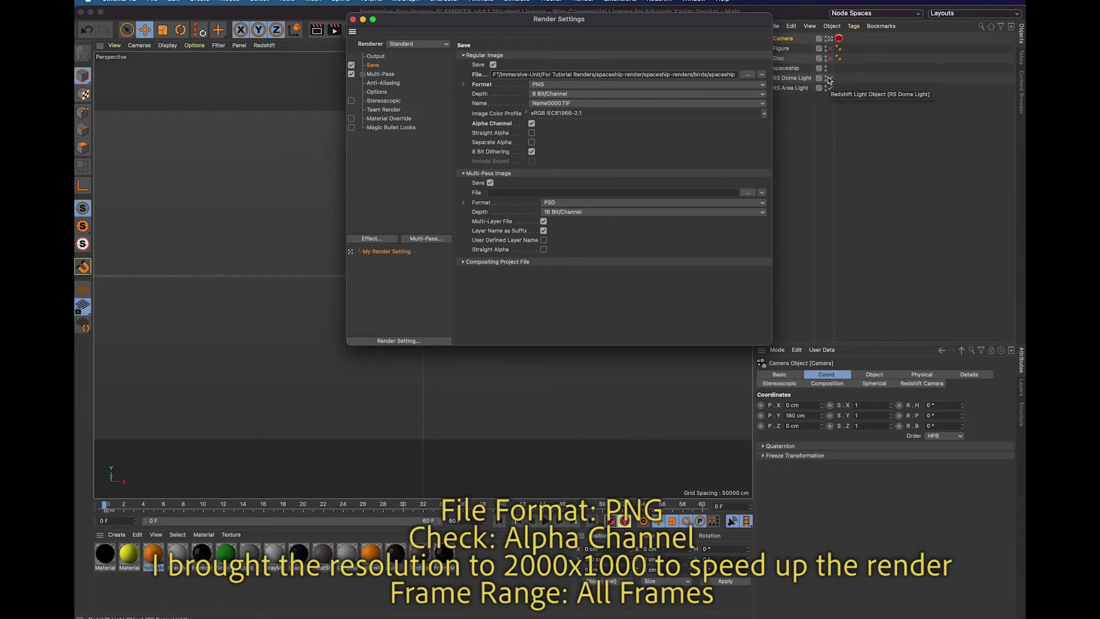
pyautogui.write('-loop')
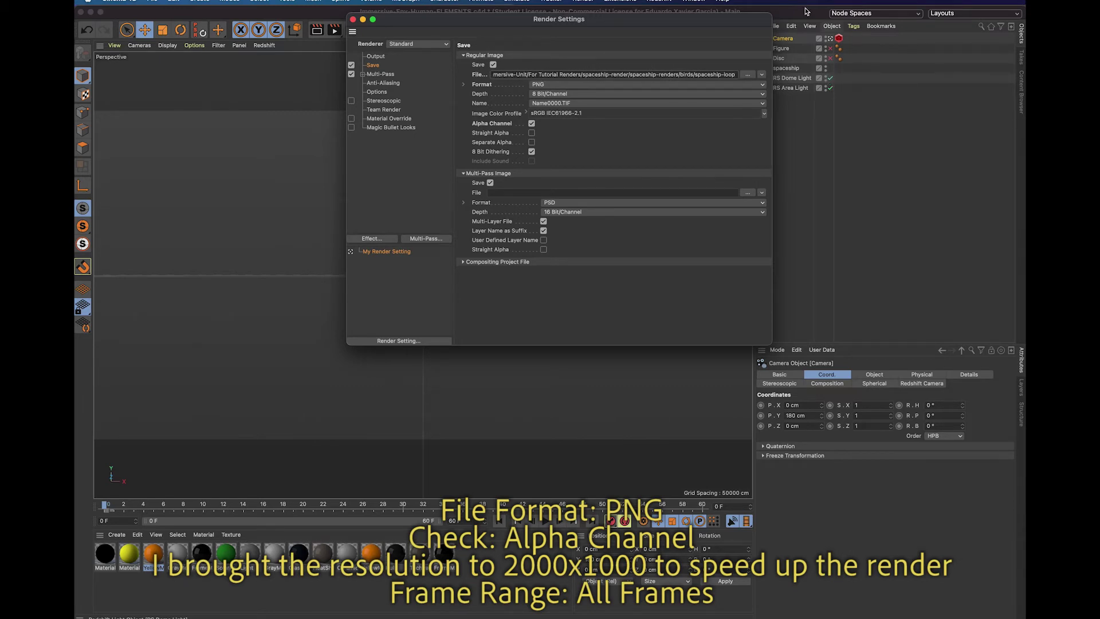
pyautogui.moveTo(696, 71); pyautogui.dragTo(779, 74)
# Choose PNG as the regular image format and collapse the Multi-Pass Image settings
pyautogui.click(561, 86)
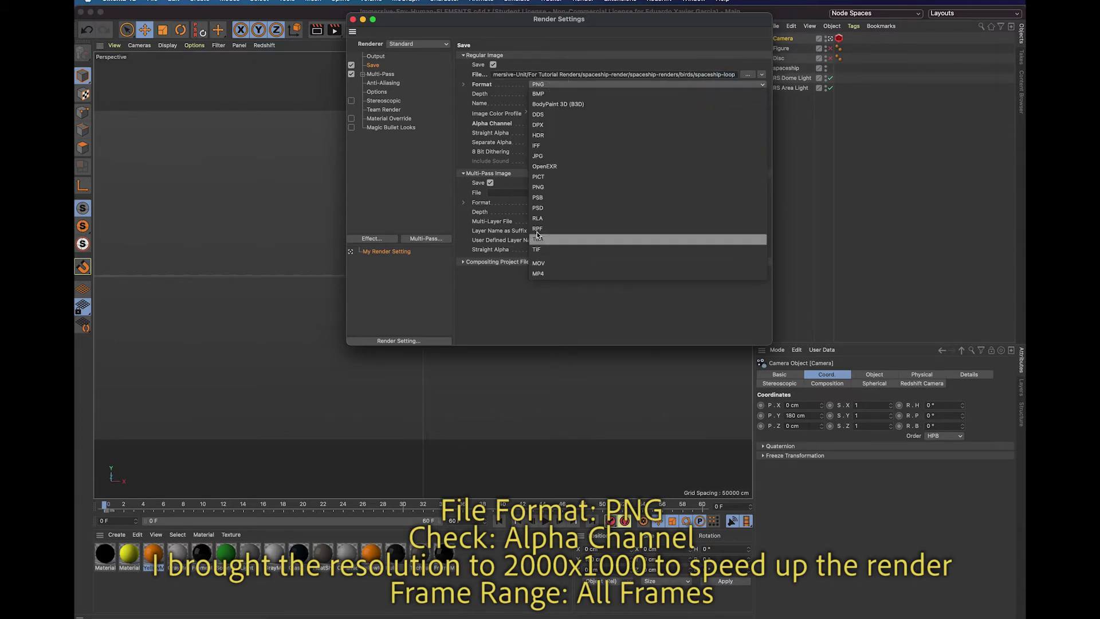
pyautogui.click(549, 188)
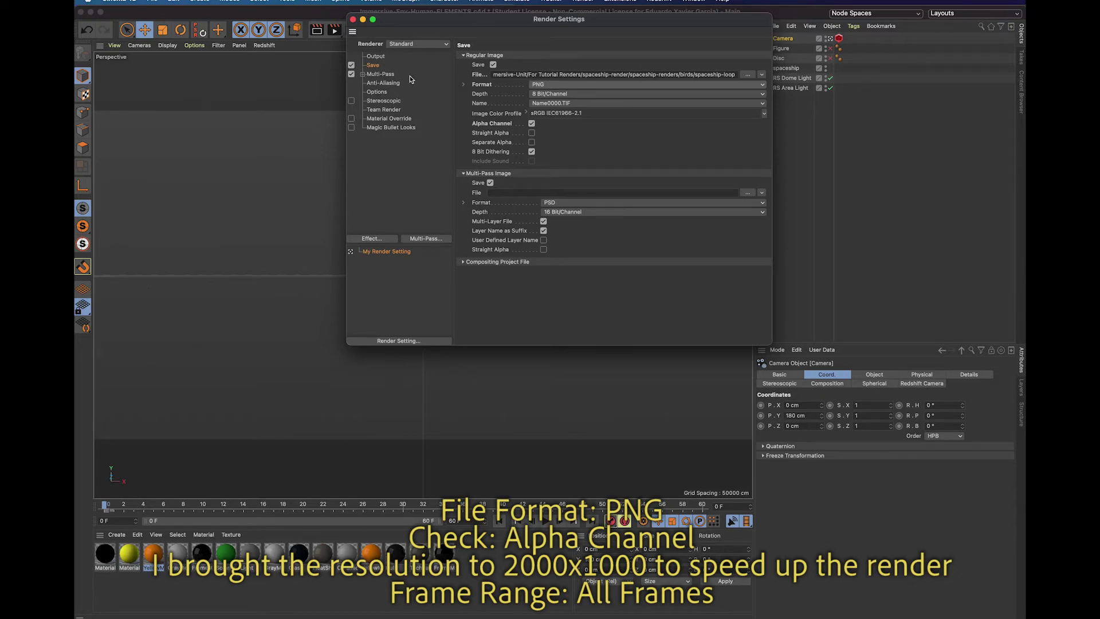
pyautogui.click(465, 173)
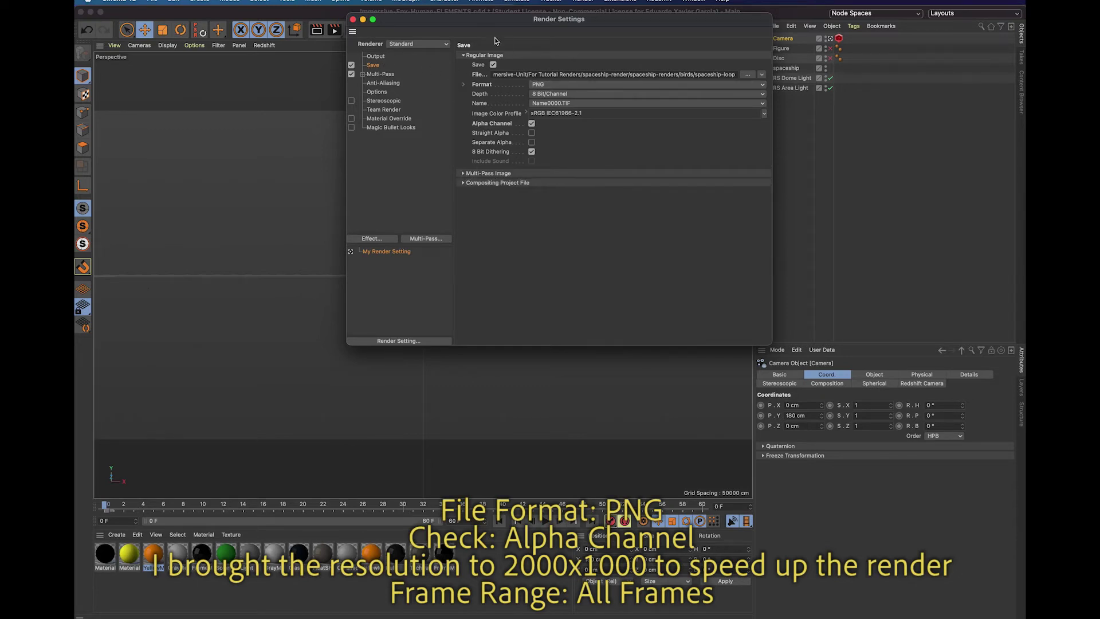
pyautogui.click(491, 124)
# Set the render output size to 2000 pixels wide by 1000 pixels high and close the render settings
pyautogui.click(376, 56)
pyautogui.doubleClick(538, 65)
pyautogui.write('200')
pyautogui.press('Return')
pyautogui.doubleClick(522, 64)
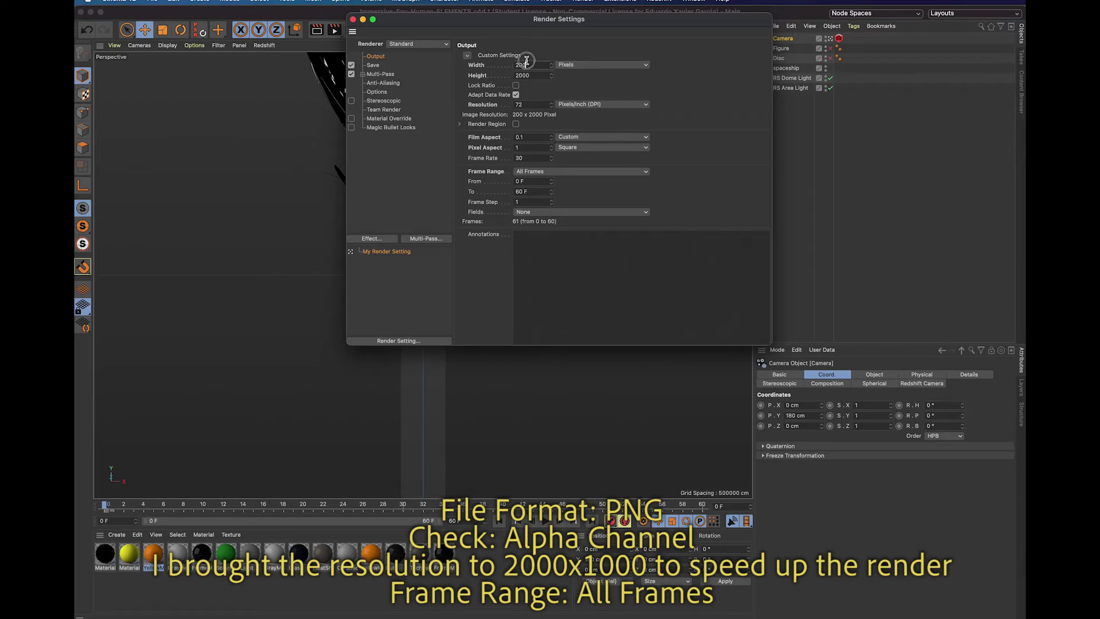
pyautogui.press('Return')
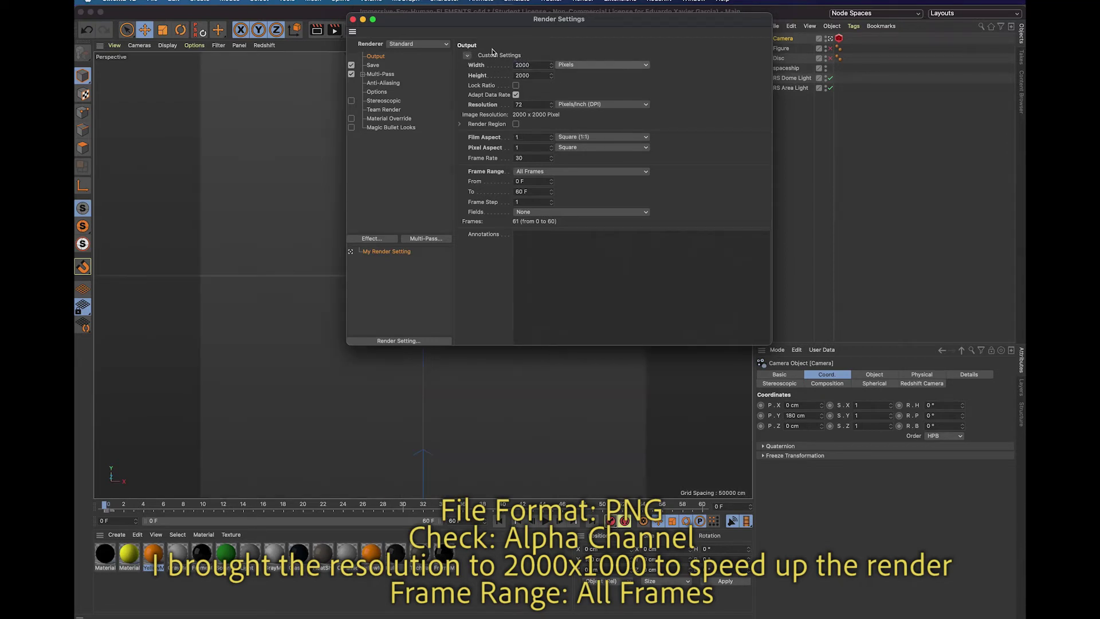
pyautogui.doubleClick(539, 79)
pyautogui.press('Return')
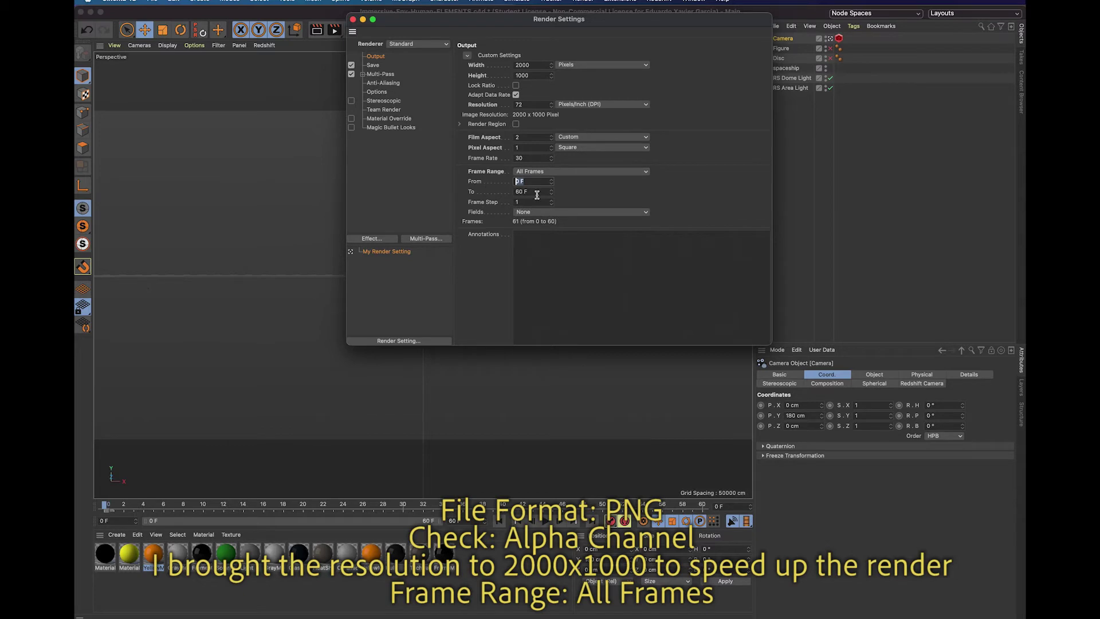
pyautogui.click(372, 65)
pyautogui.click(353, 19)
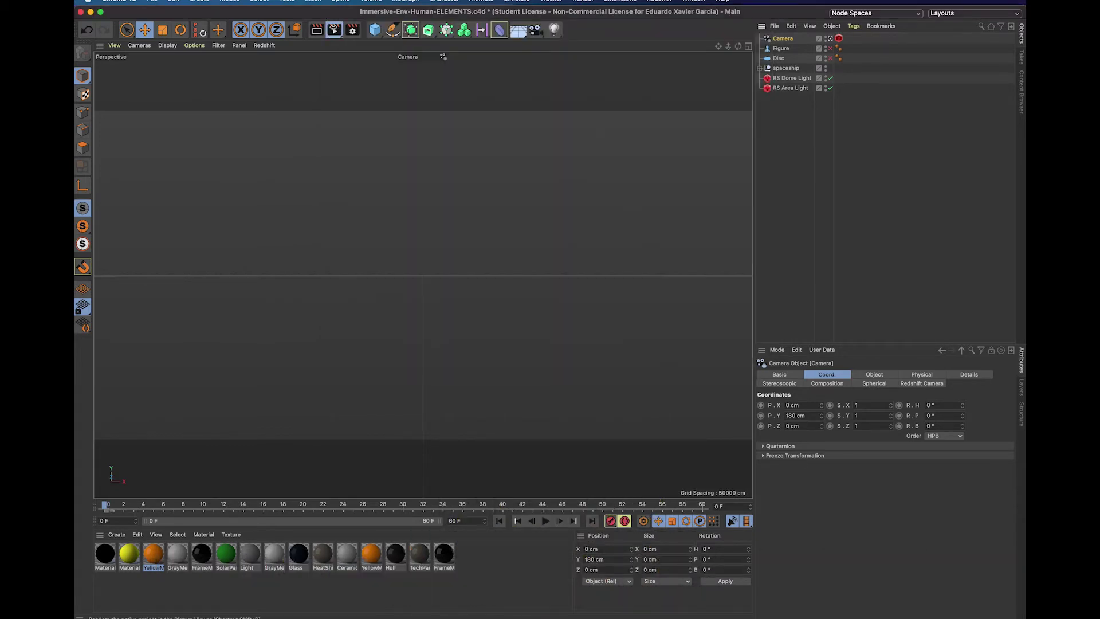
# Switch to After Effects and start importing a file into the project
pyautogui.moveTo(678, 19); pyautogui.dragTo(478, 37)
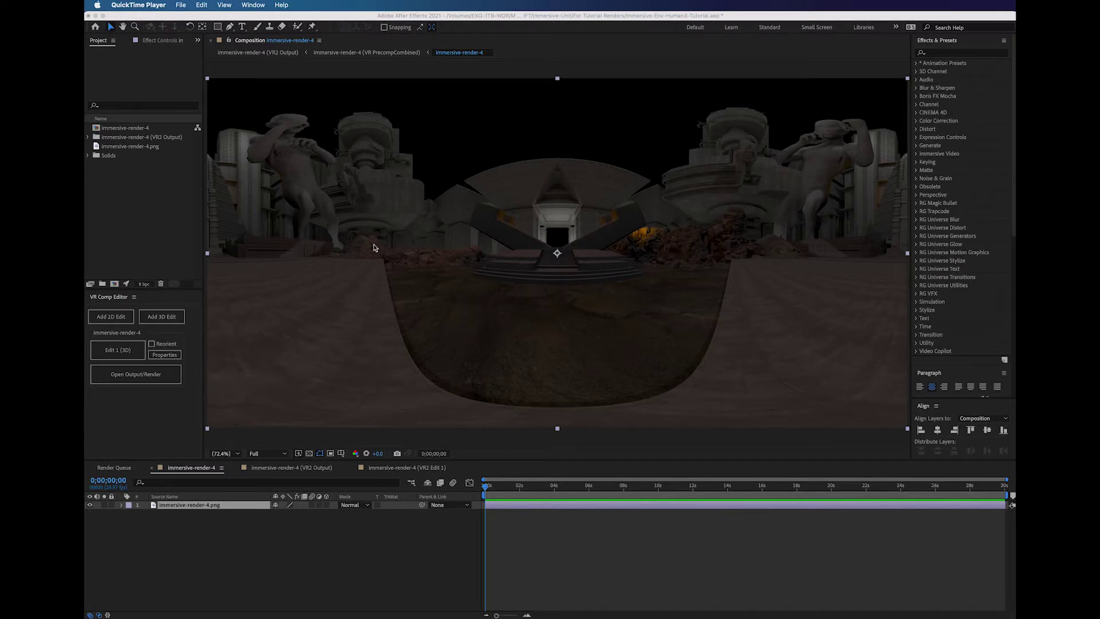
pyautogui.click(502, 41)
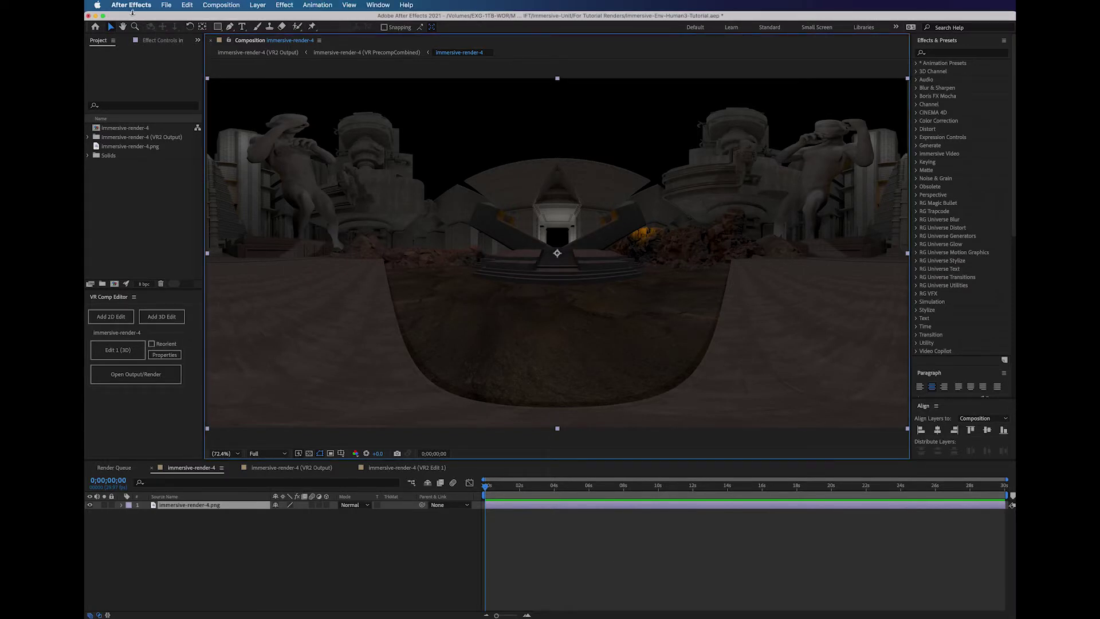
pyautogui.click(134, 175)
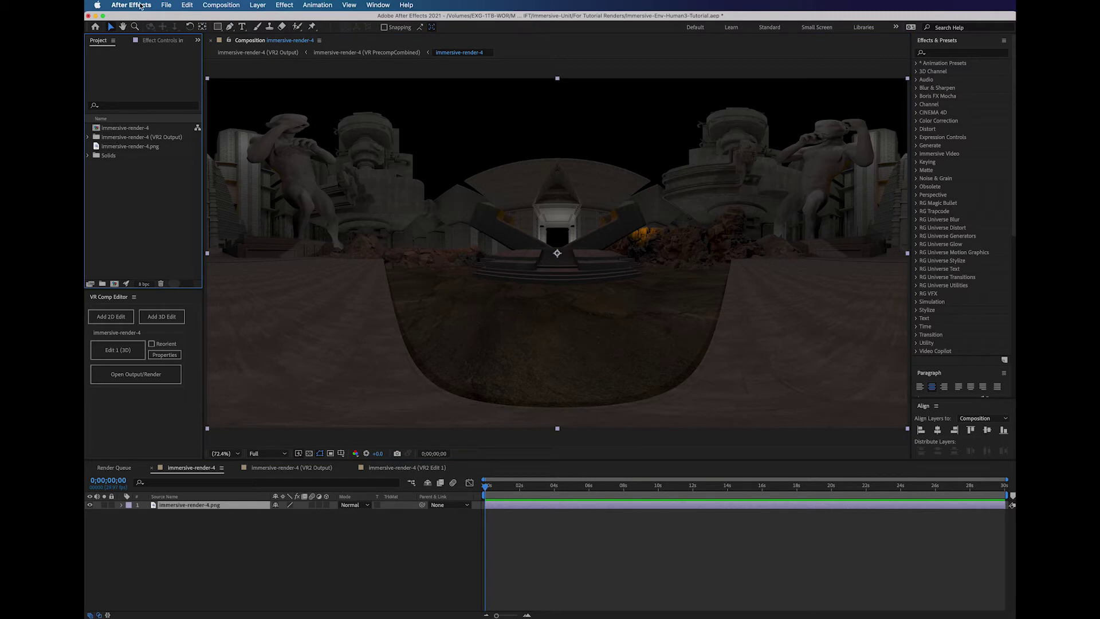
pyautogui.click(167, 4)
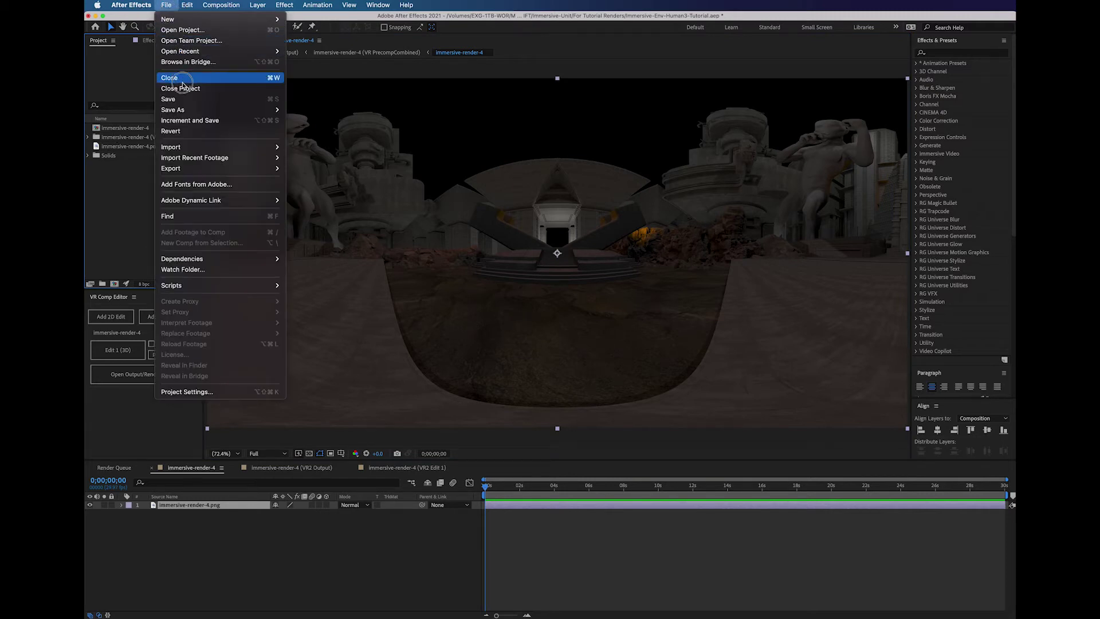
pyautogui.moveTo(184, 148)
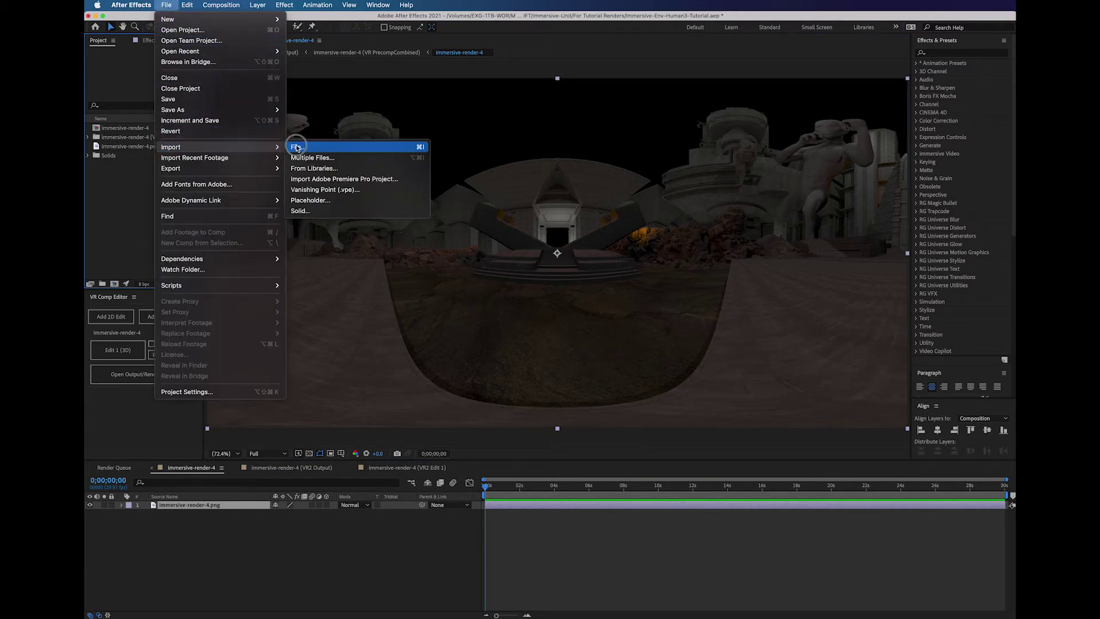
pyautogui.click(296, 148)
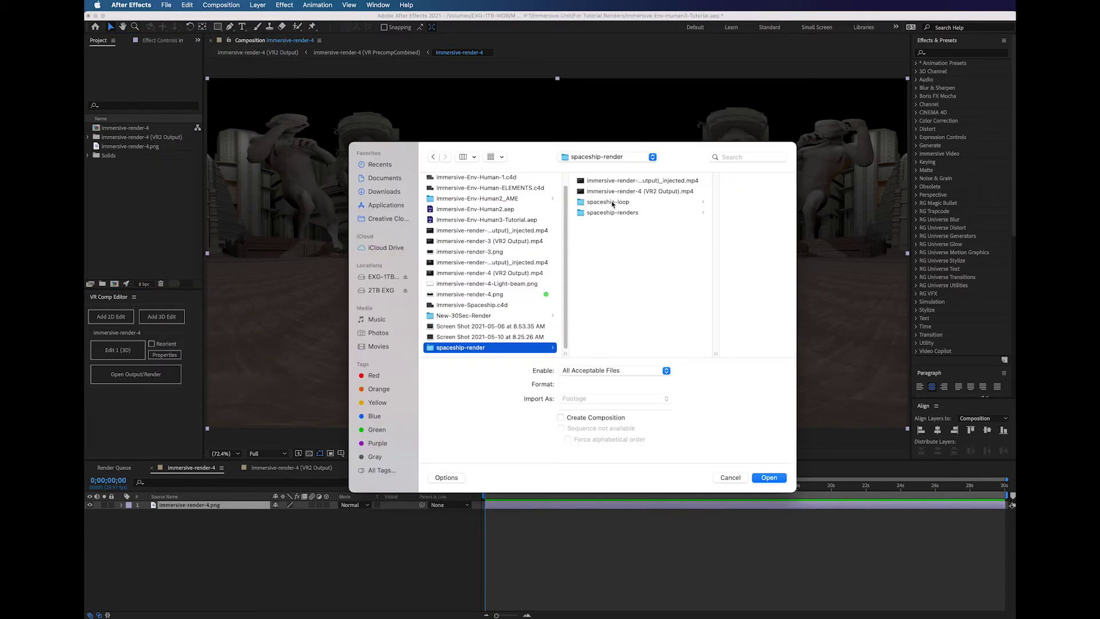
# Import the images in the spaceship-loop folder as a PNG sequence starting from spaceship-loop0000.png
pyautogui.click(611, 203)
pyautogui.click(687, 182)
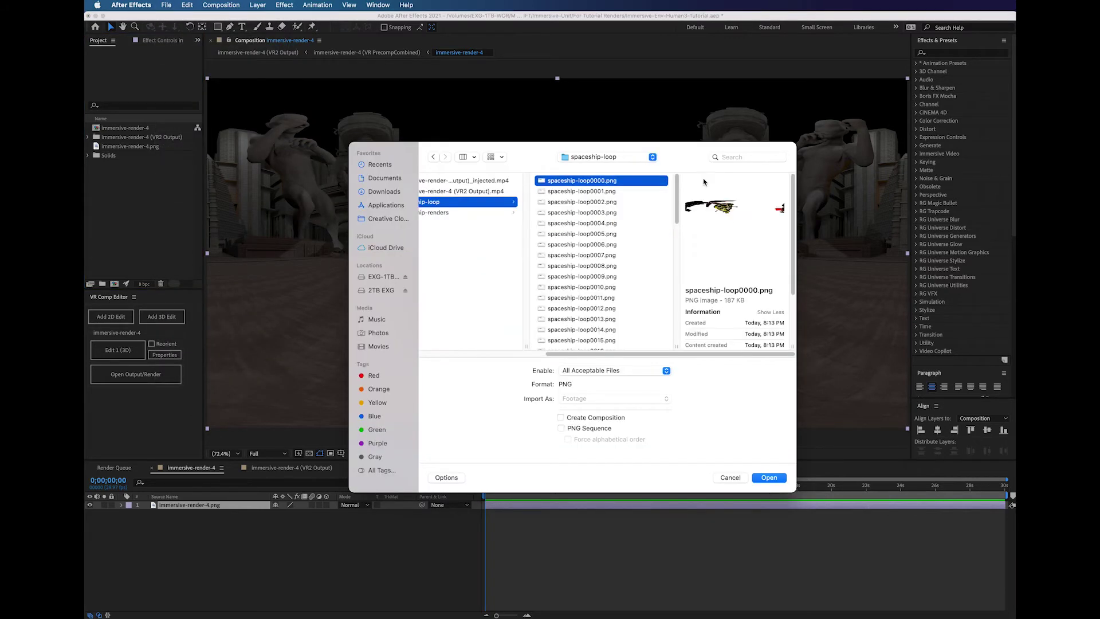
pyautogui.scroll(-5, 605, 271)
pyautogui.click(607, 342)
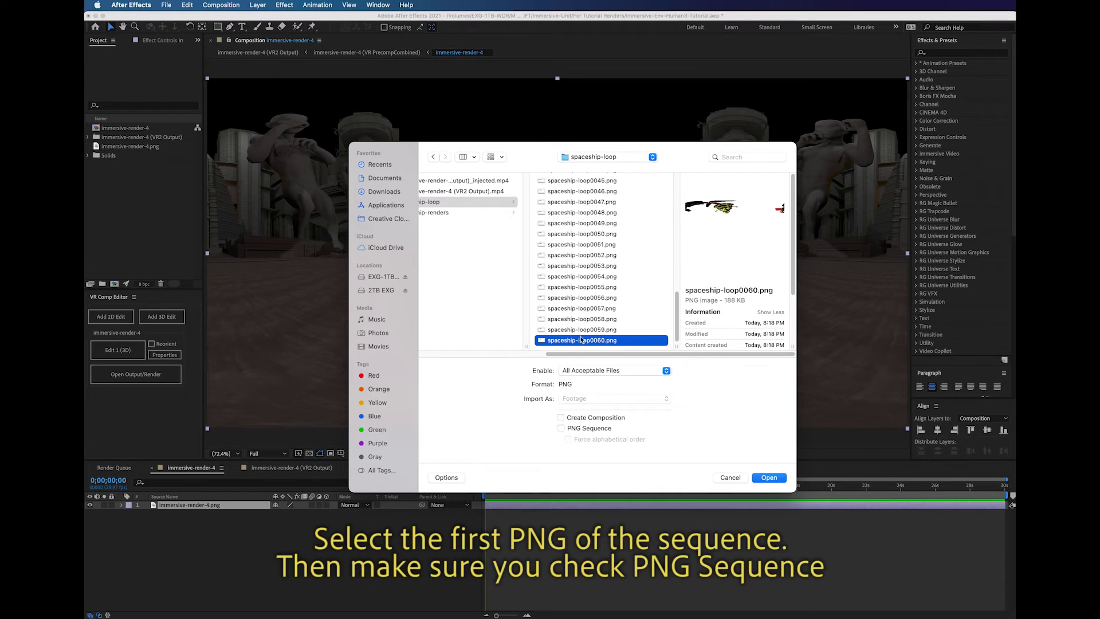
pyautogui.click(561, 428)
pyautogui.scroll(10, 582, 248)
pyautogui.click(590, 181)
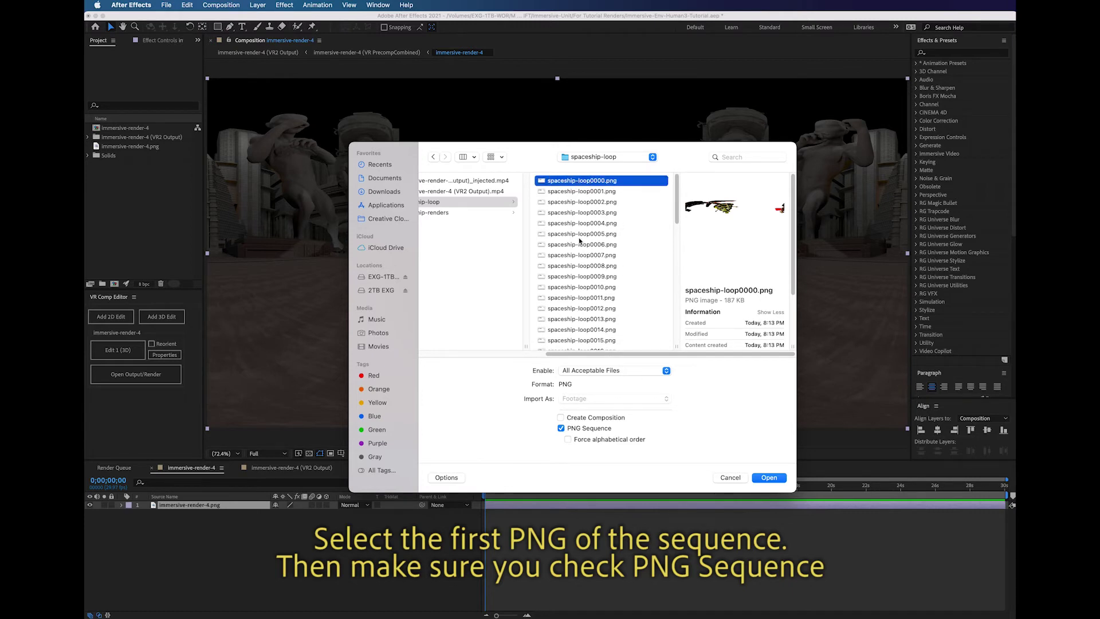
pyautogui.click(768, 477)
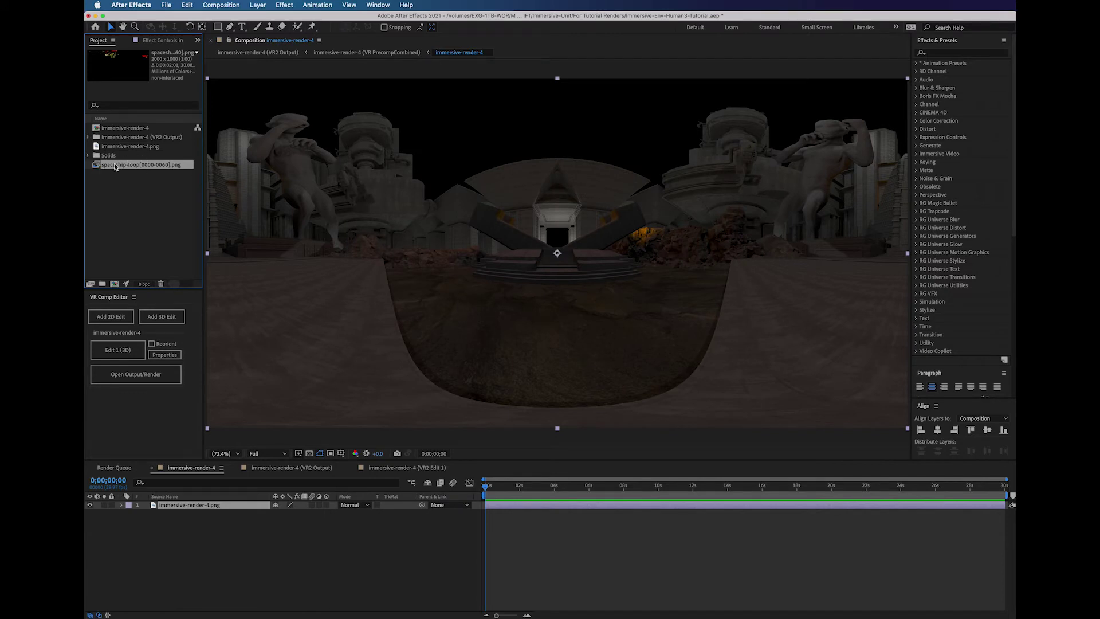
# Add the spaceship-loop sequence beneath immersive-render-4.png in the immersive-render-4 composition and set its scale to 200%
pyautogui.click(189, 469)
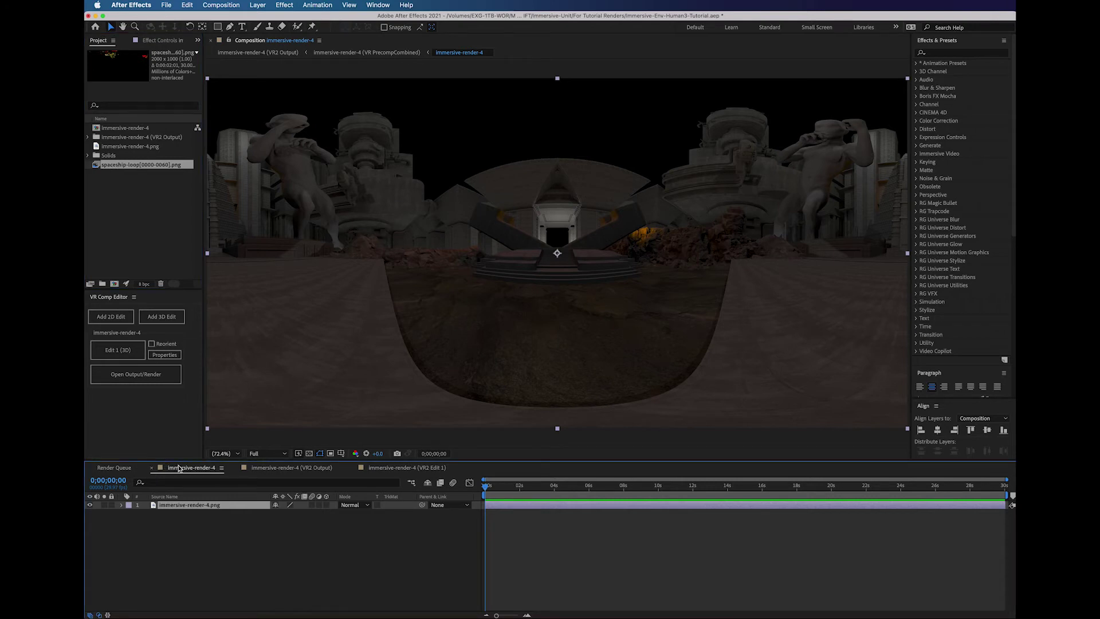
pyautogui.moveTo(97, 166); pyautogui.dragTo(191, 558)
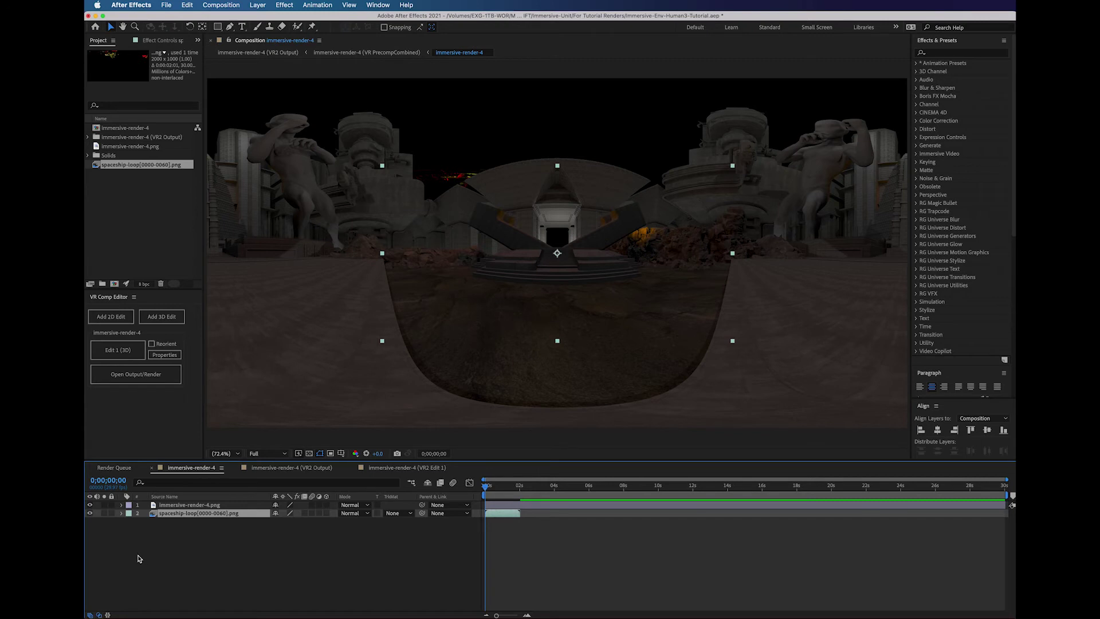
pyautogui.click(121, 513)
pyautogui.click(130, 522)
pyautogui.click(157, 547)
pyautogui.moveTo(296, 549); pyautogui.dragTo(327, 535)
pyautogui.click(289, 547)
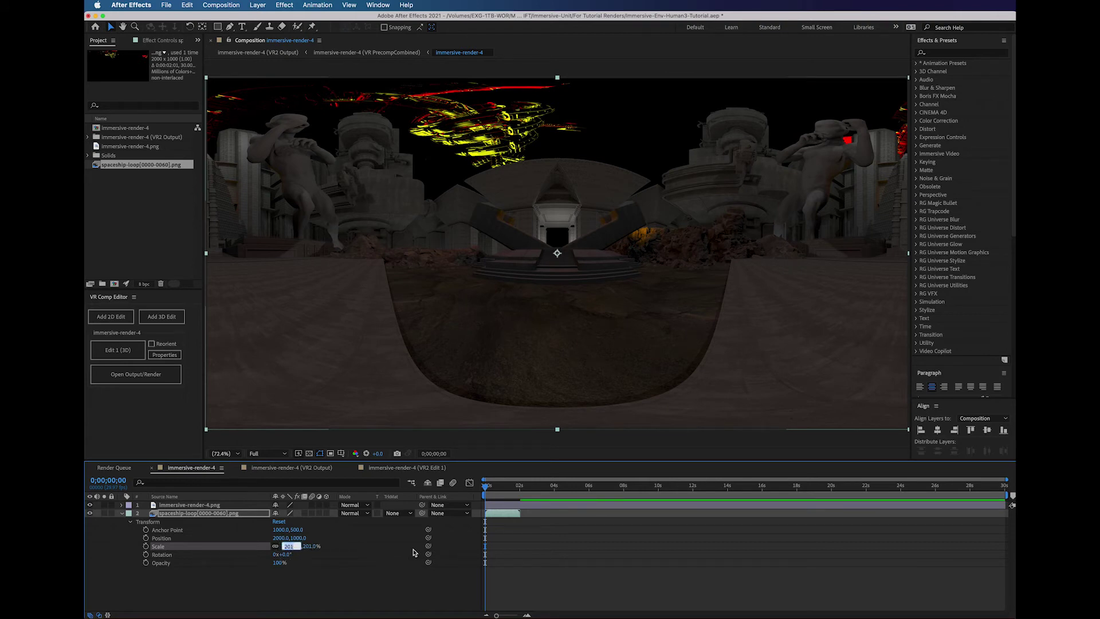
pyautogui.write('200')
pyautogui.press('Tab')
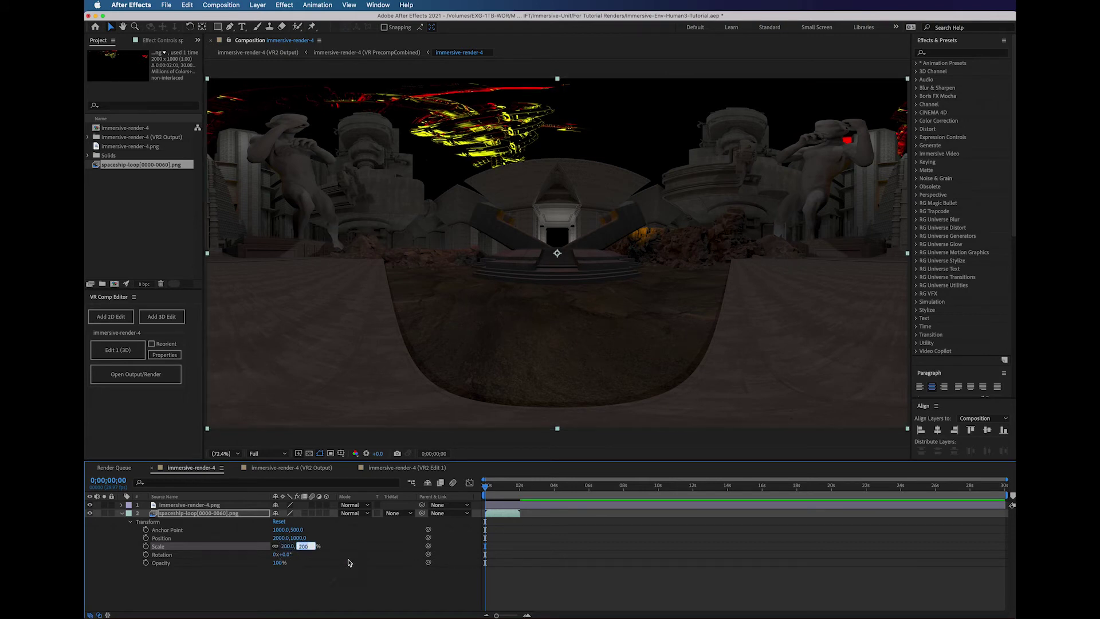
pyautogui.click(322, 548)
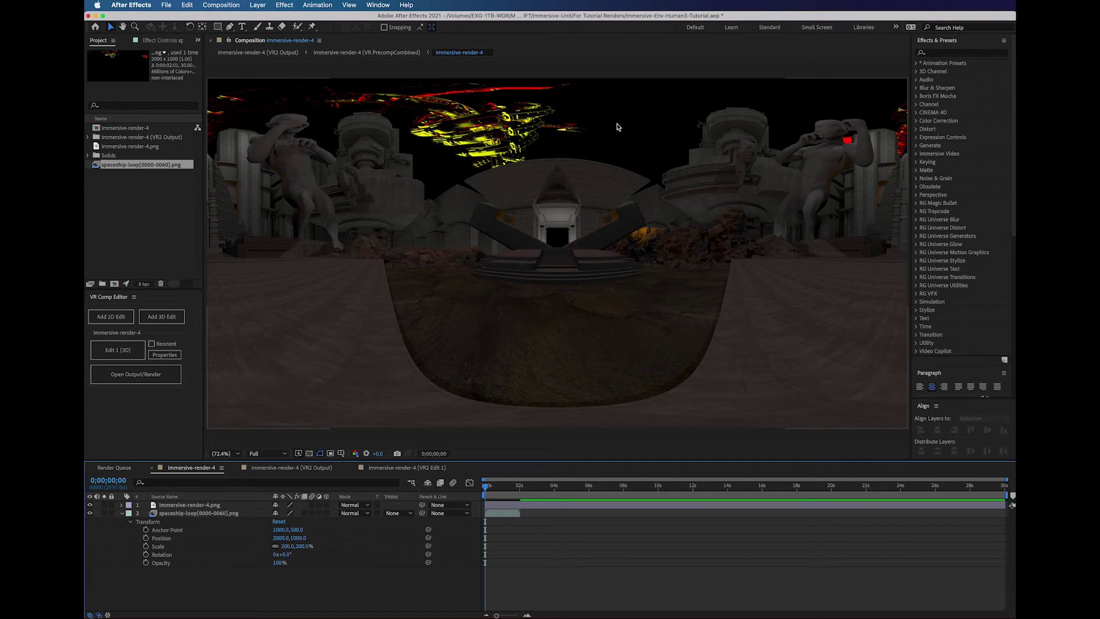
# In the VR2 Edit 1 composition, orbit the VR Master Camera up toward the spaceship and play the preview to check its animation
pyautogui.click(381, 467)
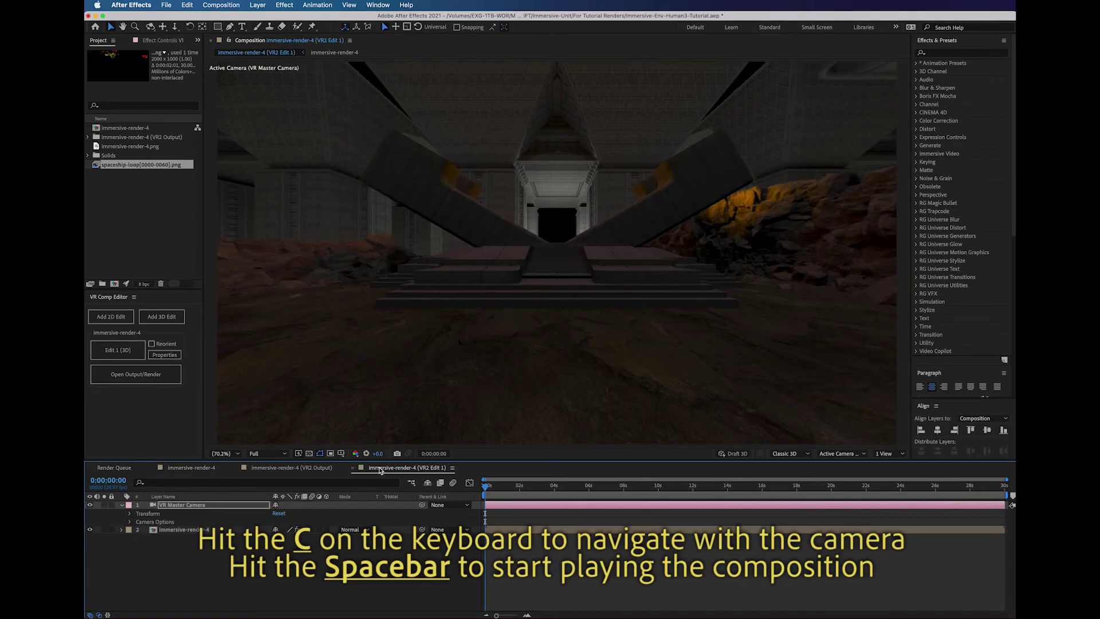
pyautogui.click(184, 507)
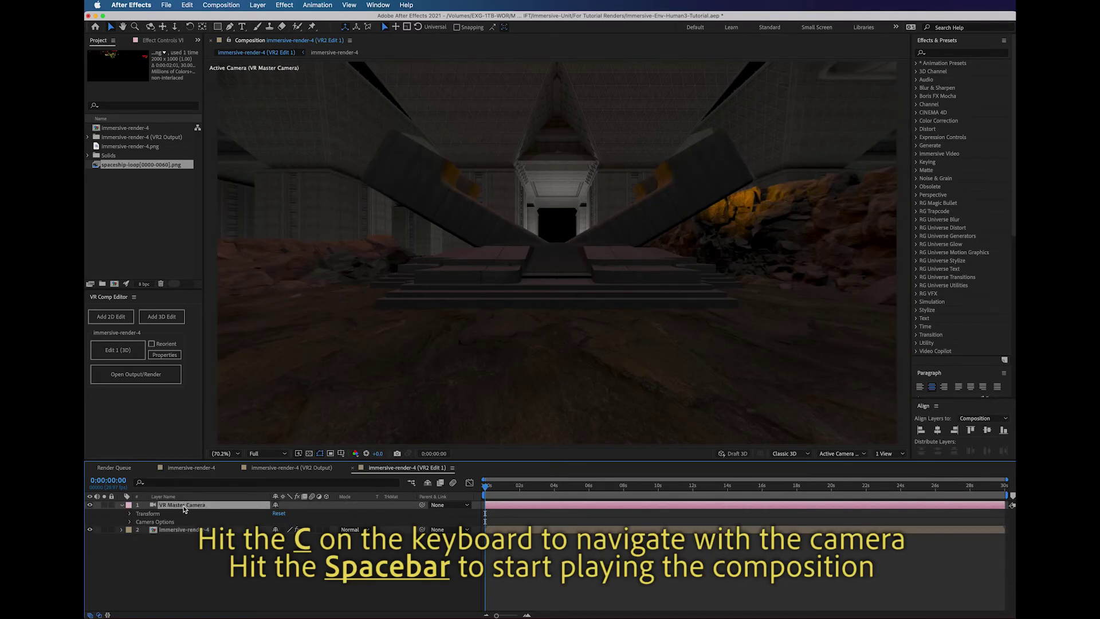
pyautogui.press('c')
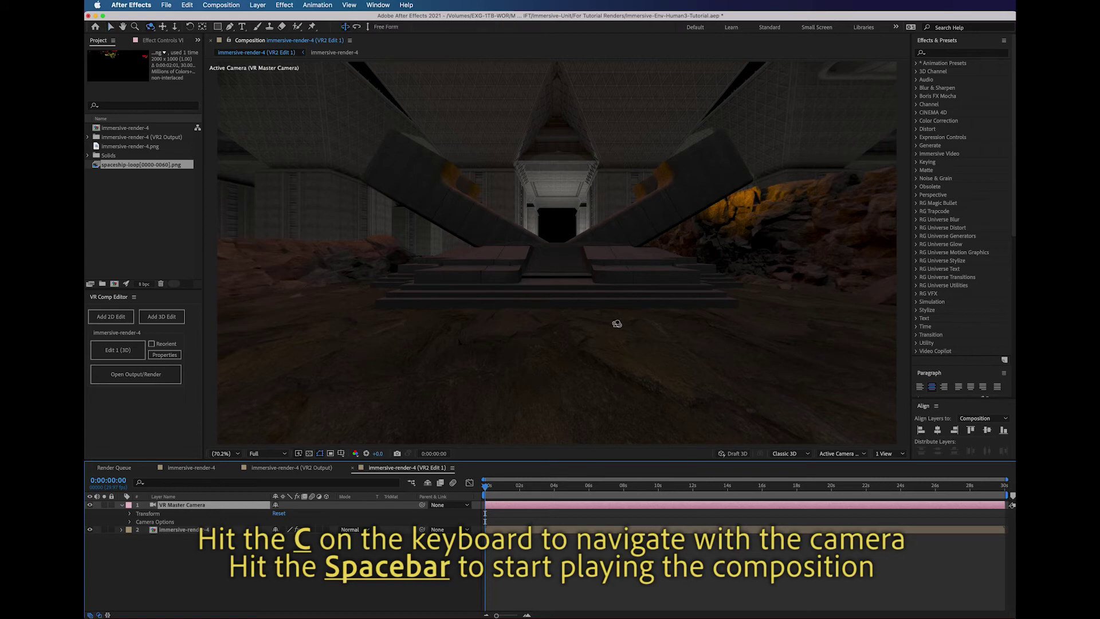
pyautogui.moveTo(553, 230); pyautogui.dragTo(513, 177)
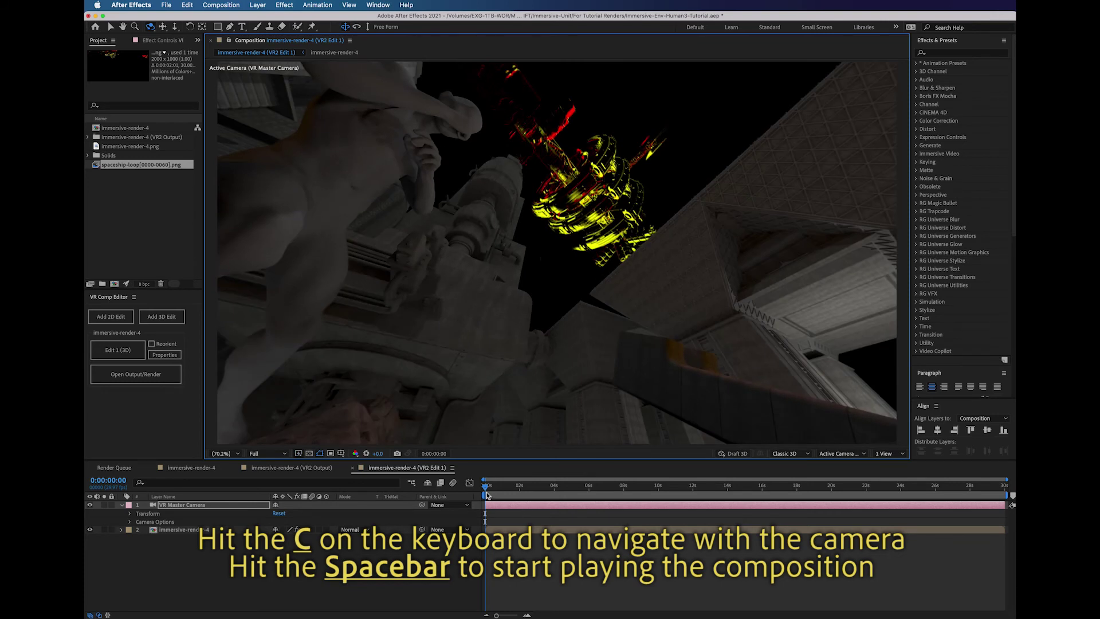
pyautogui.press('space')
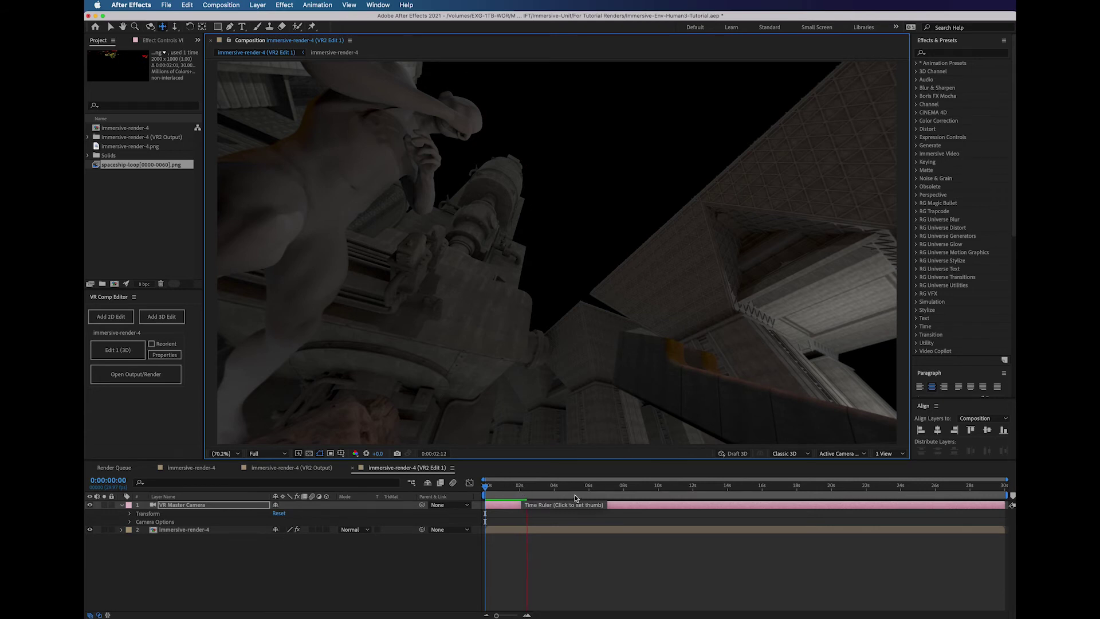
pyautogui.press('space')
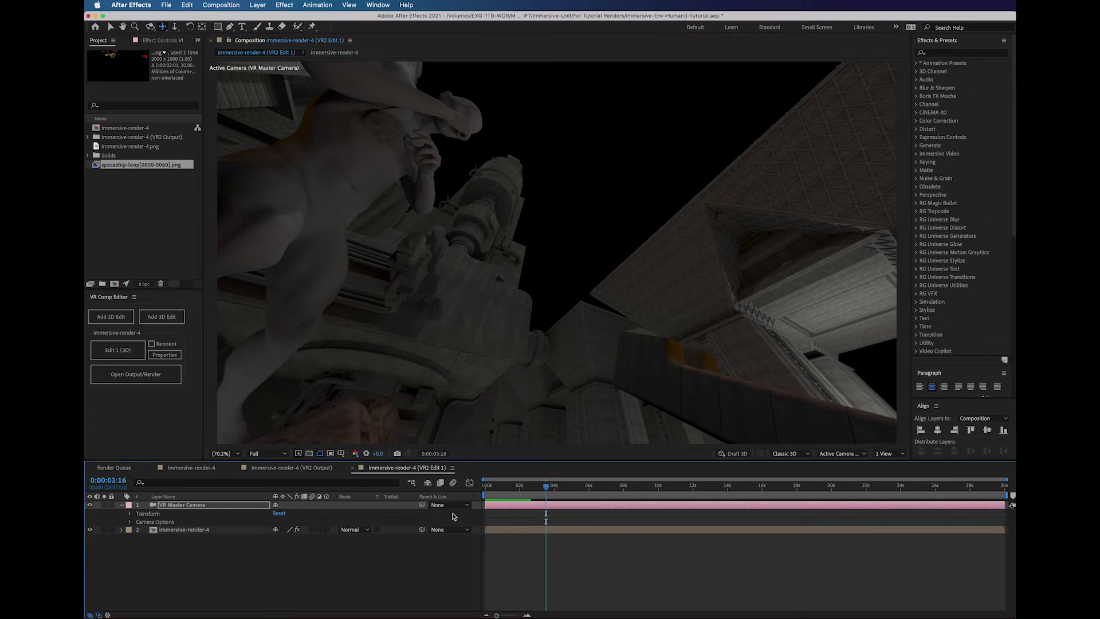
# Duplicate the spaceship-loop layer six times in the immersive-render-4 composition
pyautogui.click(173, 467)
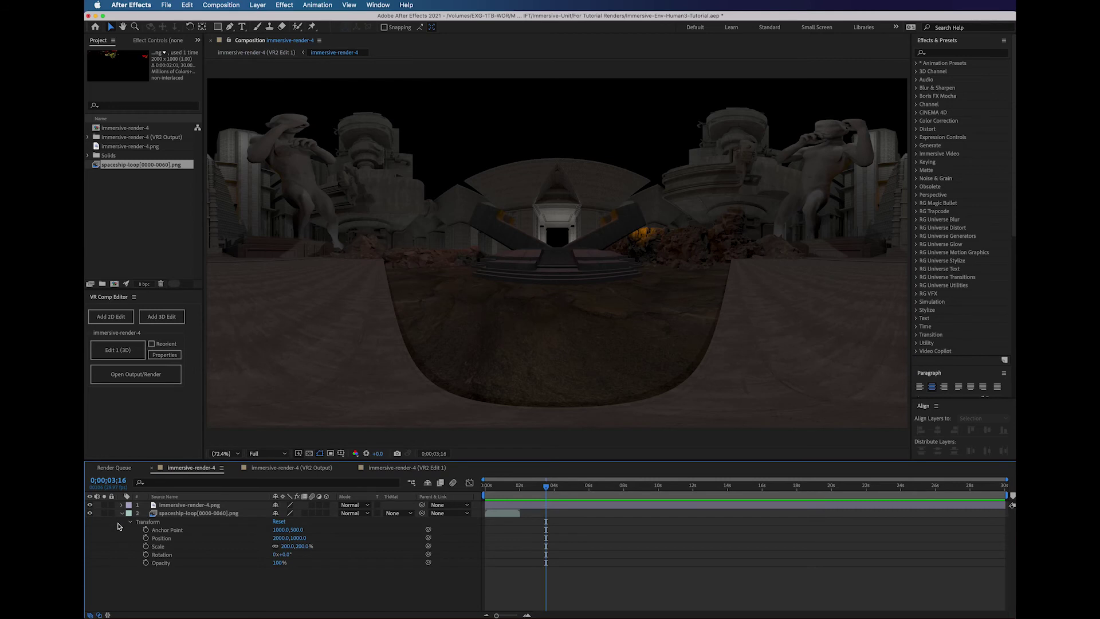
pyautogui.click(121, 512)
pyautogui.click(495, 512)
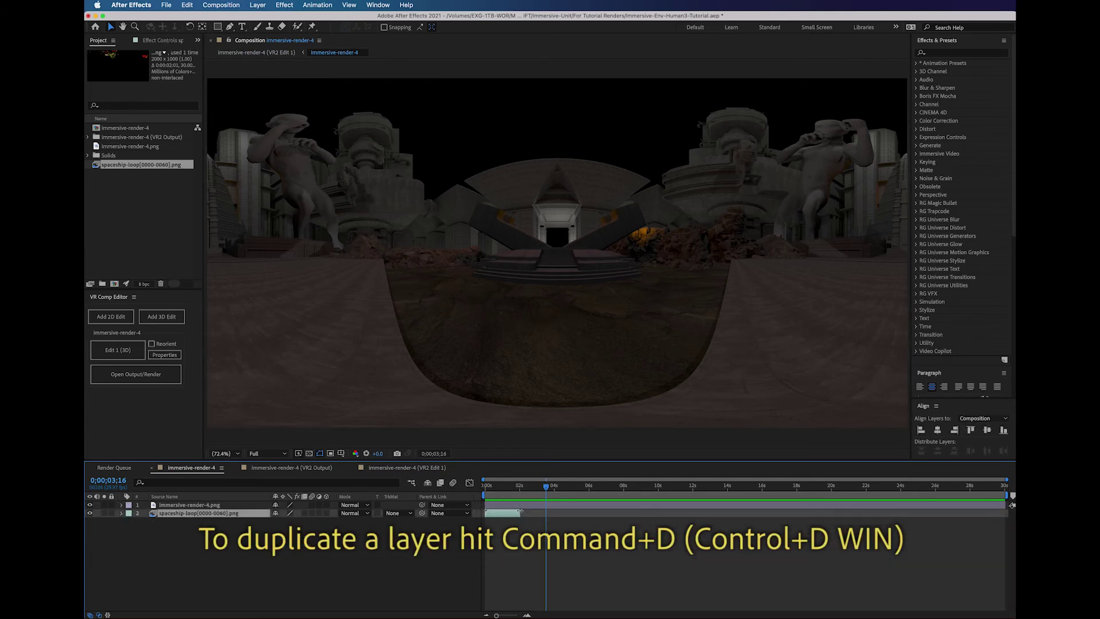
pyautogui.press('super+d')
pyautogui.press('super+d')
pyautogui.press('super+d')
pyautogui.press('super+d')
pyautogui.press('super+d')
pyautogui.press('super+d')
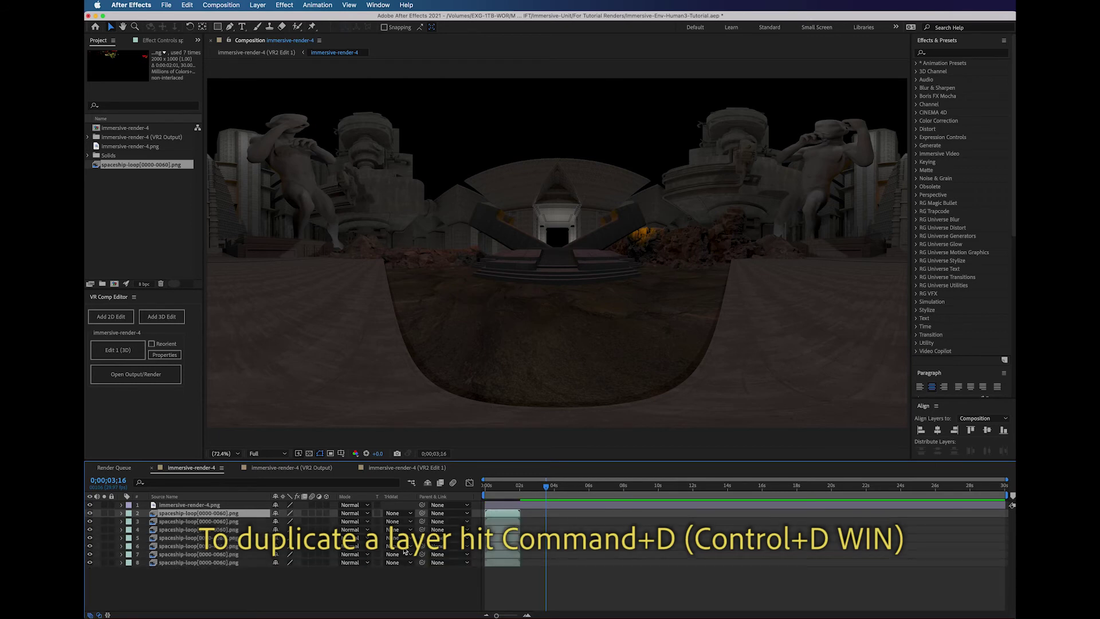
# Stagger the six duplicated spaceship-loop layers end to end after the original, with the first copy starting at 0;00;02;01
pyautogui.click(506, 523)
pyautogui.keyDown('shift'); pyautogui.click(508, 564); pyautogui.keyUp('shift')
pyautogui.moveTo(535, 490); pyautogui.dragTo(521, 490)
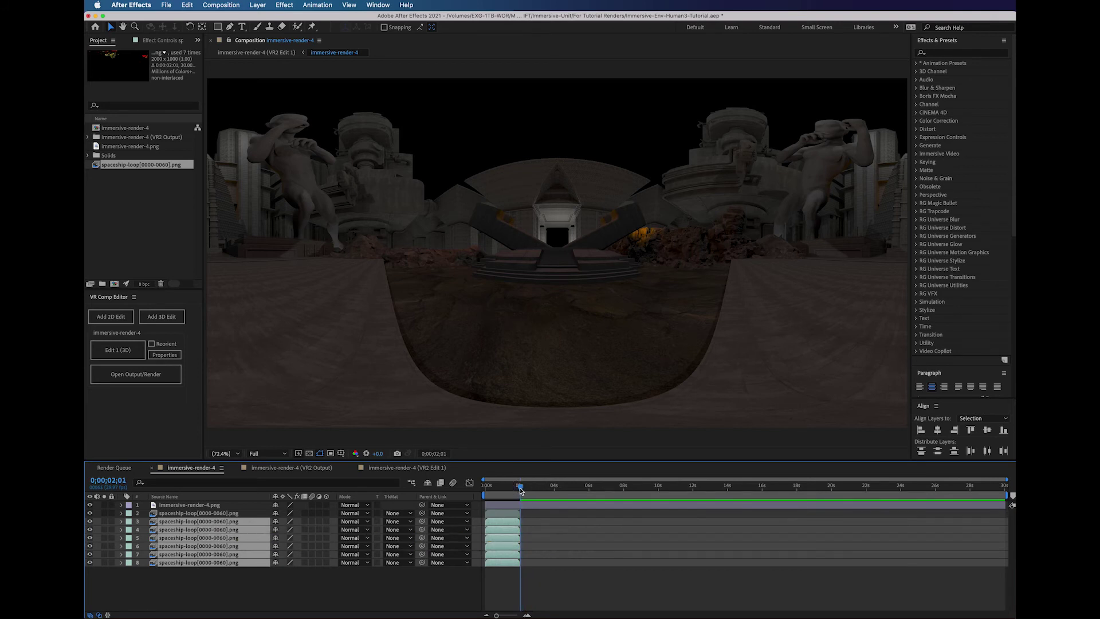
pyautogui.moveTo(501, 616); pyautogui.dragTo(512, 616)
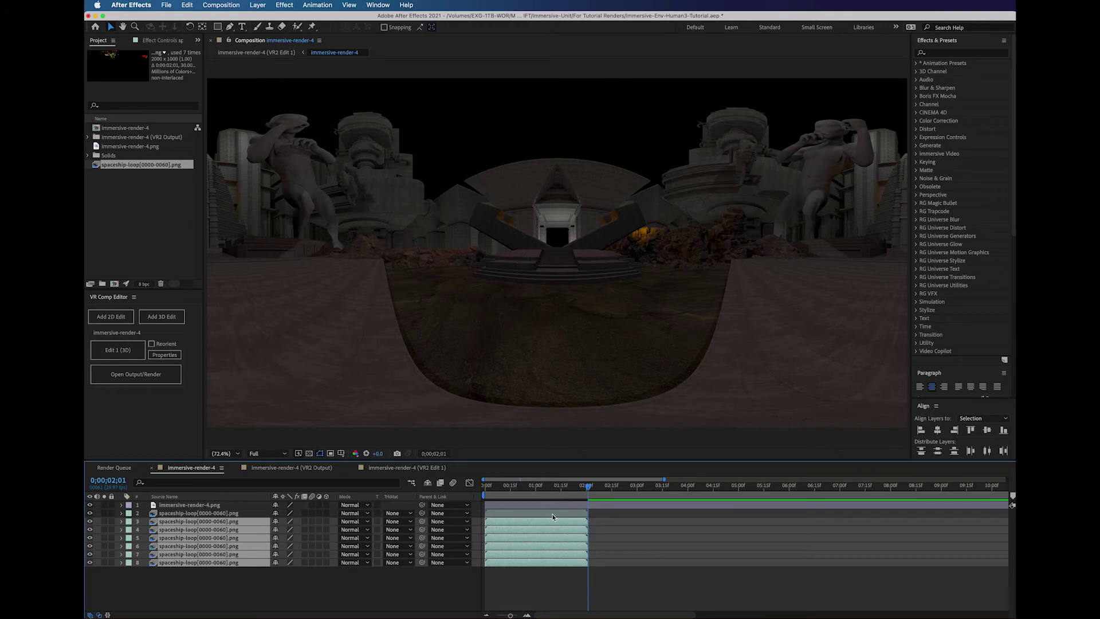
pyautogui.moveTo(510, 523); pyautogui.dragTo(613, 526)
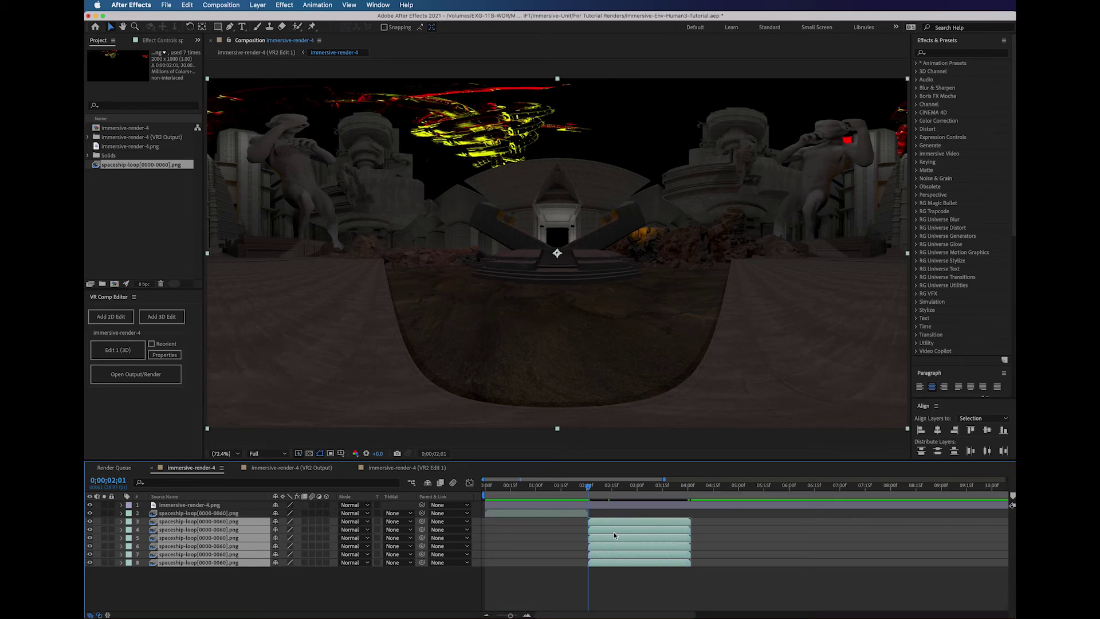
pyautogui.keyDown('super'); pyautogui.click(620, 523); pyautogui.keyUp('super')
pyautogui.moveTo(613, 531); pyautogui.dragTo(910, 550)
pyautogui.keyDown('super'); pyautogui.click(703, 530); pyautogui.keyUp('super')
pyautogui.keyDown('super'); pyautogui.click(812, 538); pyautogui.keyUp('super')
pyautogui.press('-')
pyautogui.keyDown('super'); pyautogui.click(676, 546); pyautogui.keyUp('super')
pyautogui.moveTo(676, 554); pyautogui.dragTo(768, 598)
pyautogui.keyDown('super'); pyautogui.click(718, 554); pyautogui.keyUp('super')
# Create six more spaceship-loop duplicates and line them up end to end after the existing copies
pyautogui.press('super+d')
pyautogui.press('super+d')
pyautogui.press('super+d')
pyautogui.press('super+d')
pyautogui.moveTo(762, 587); pyautogui.dragTo(960, 607)
pyautogui.keyDown('super'); pyautogui.click(805, 570); pyautogui.keyUp('super')
pyautogui.keyDown('super'); pyautogui.click(847, 579); pyautogui.keyUp('super')
pyautogui.keyDown('super'); pyautogui.click(882, 587); pyautogui.keyUp('super')
pyautogui.press('super+d')
pyautogui.press('super+d')
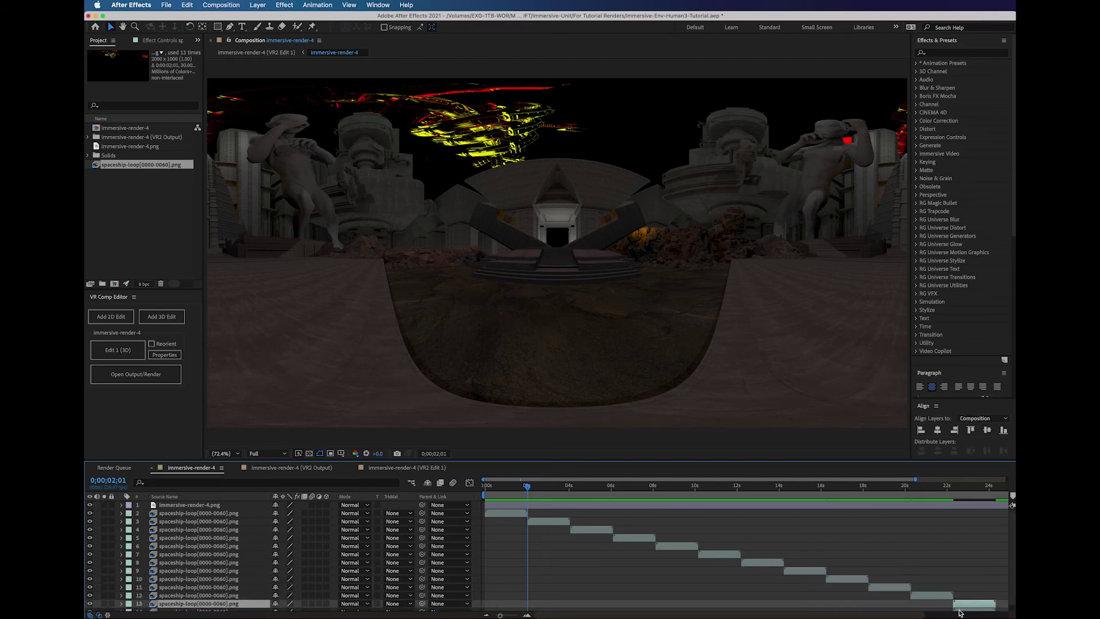
# Save the project and play the immersive-render-4 composition from the beginning to check the looping spaceship
pyautogui.moveTo(507, 485); pyautogui.dragTo(656, 487)
pyautogui.click(587, 512)
pyautogui.press('Home')
pyautogui.press('super+s')
pyautogui.press('space')
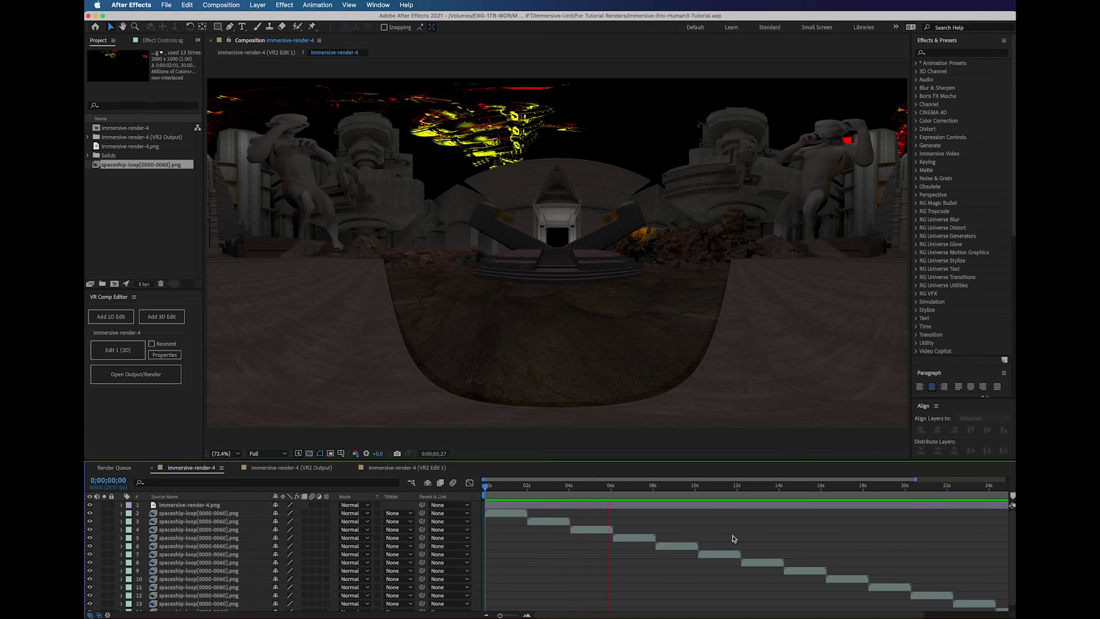
# Play the loop in the VR2 Edit 1 composition and orbit the VR Master Camera toward the building entrance to inspect the spaceship
pyautogui.click(395, 469)
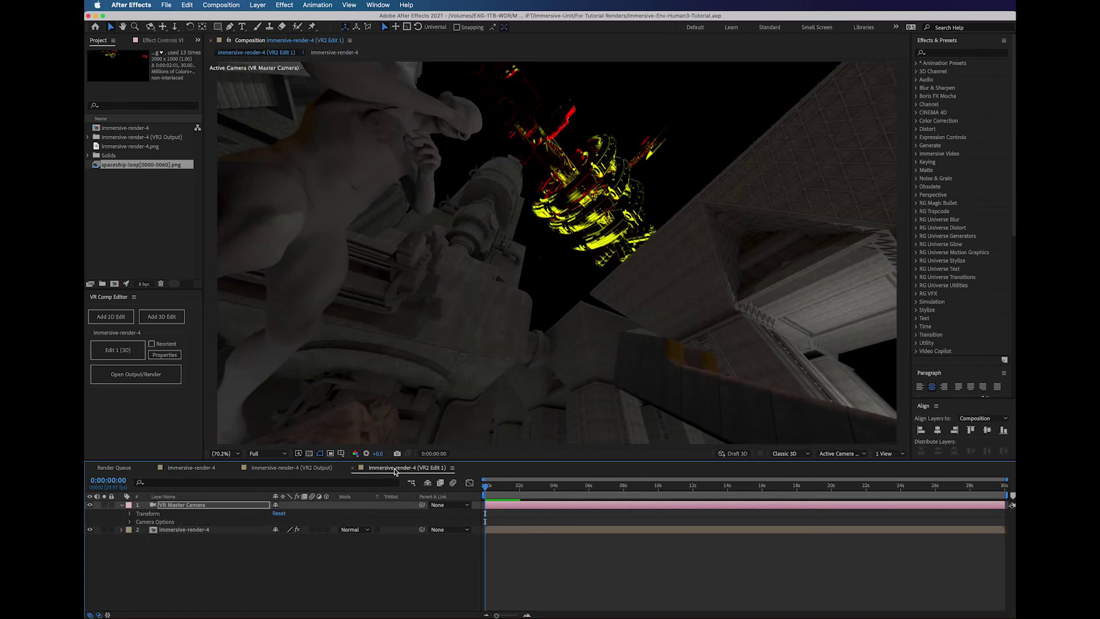
pyautogui.press('space')
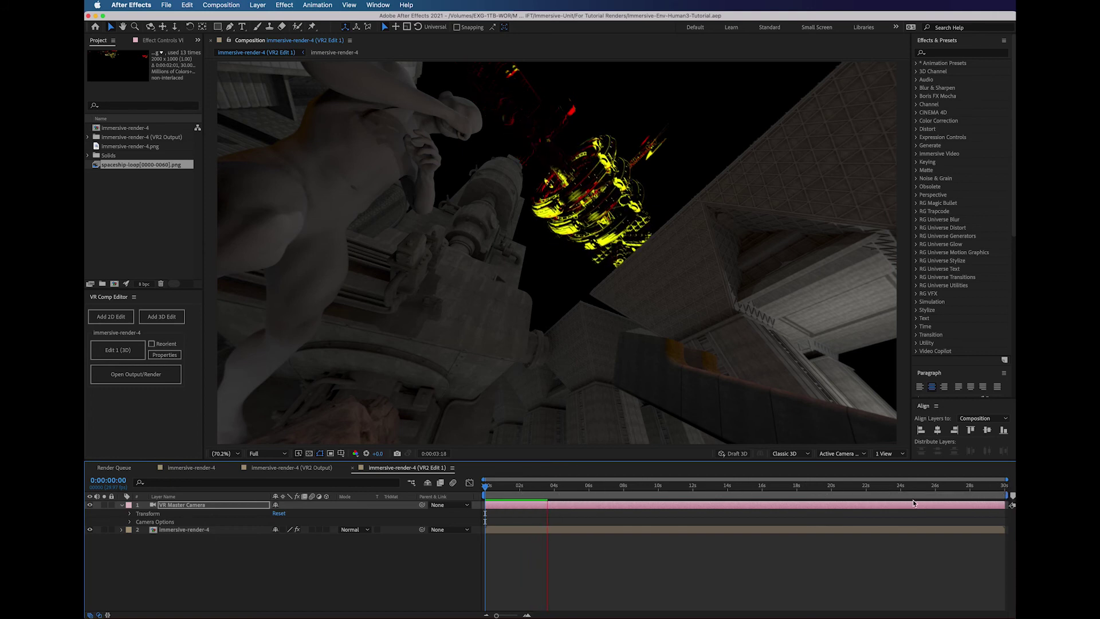
pyautogui.press('space')
pyautogui.press('c')
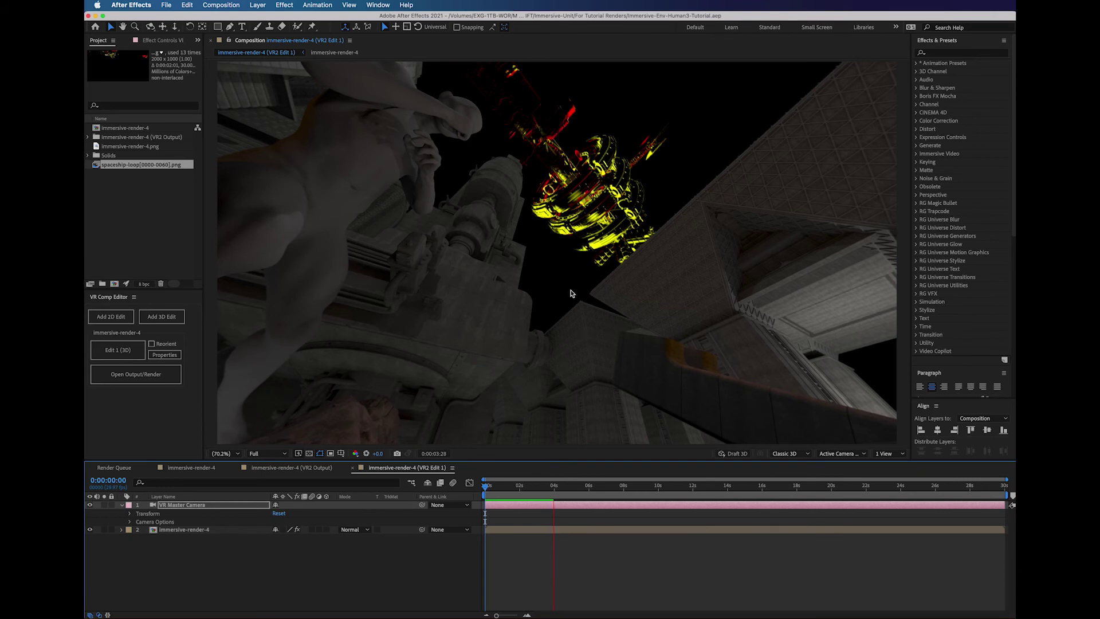
pyautogui.moveTo(555, 263); pyautogui.dragTo(558, 262)
pyautogui.press('c')
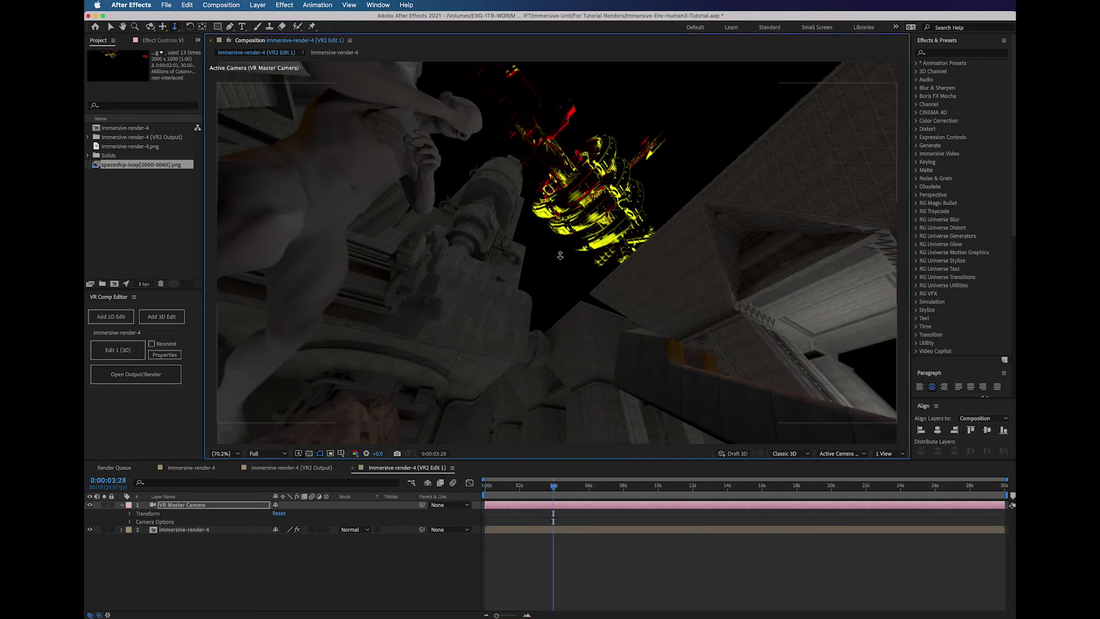
pyautogui.moveTo(559, 262); pyautogui.dragTo(596, 258)
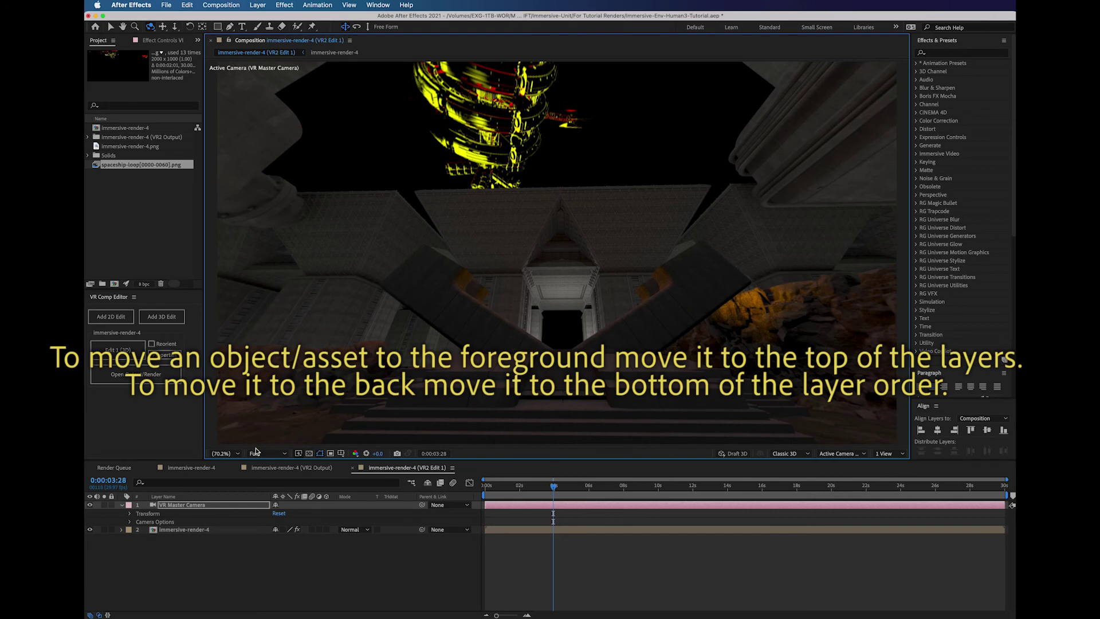
# Move immersive-render-4.png below all spaceship-loop layers and orbit the camera in VR2 Edit 1 to check the layering
pyautogui.click(186, 468)
pyautogui.click(172, 583)
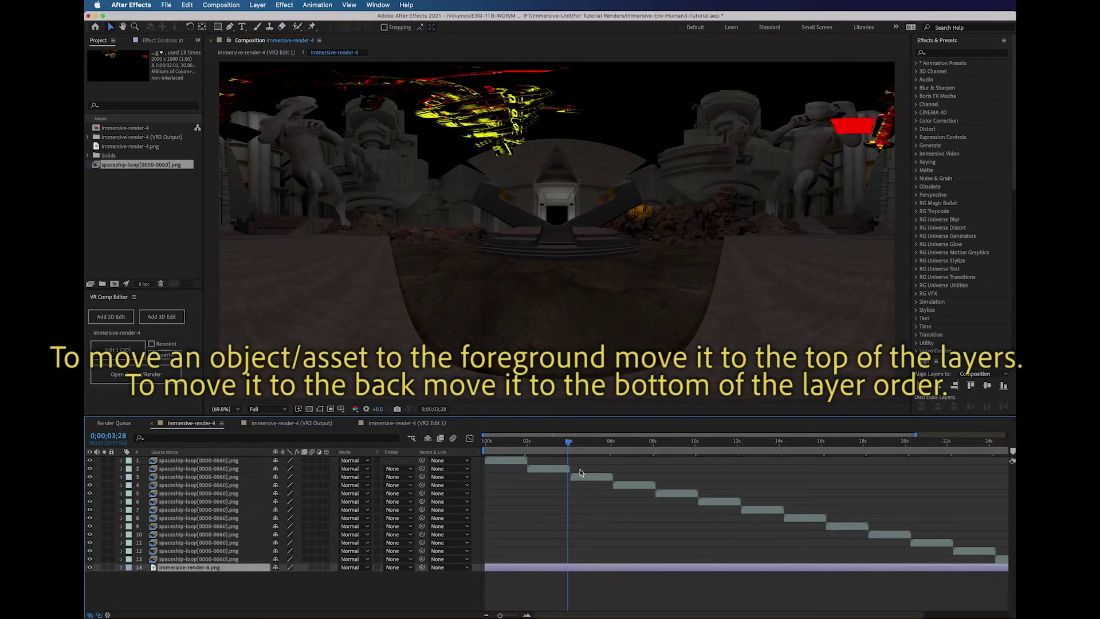
pyautogui.click(395, 425)
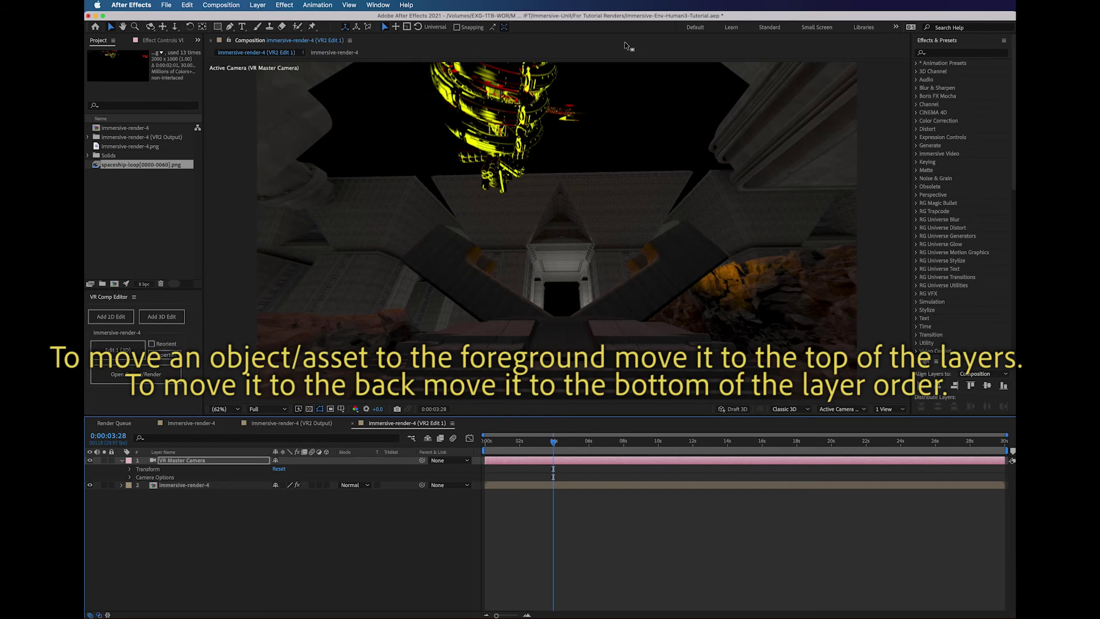
pyautogui.press('c')
pyautogui.moveTo(560, 172); pyautogui.dragTo(488, 155)
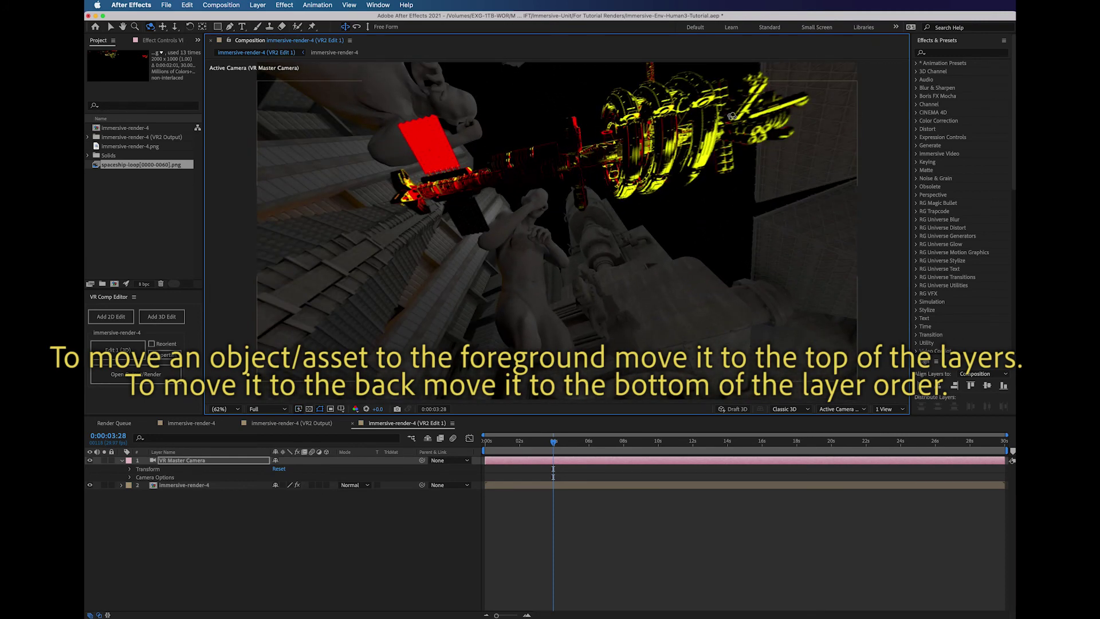
# Move immersive-render-4.png back above the spaceship-loop layers and reset the VR Master Camera's transform in VR2 Edit 1
pyautogui.click(186, 423)
pyautogui.moveTo(182, 570); pyautogui.dragTo(177, 458)
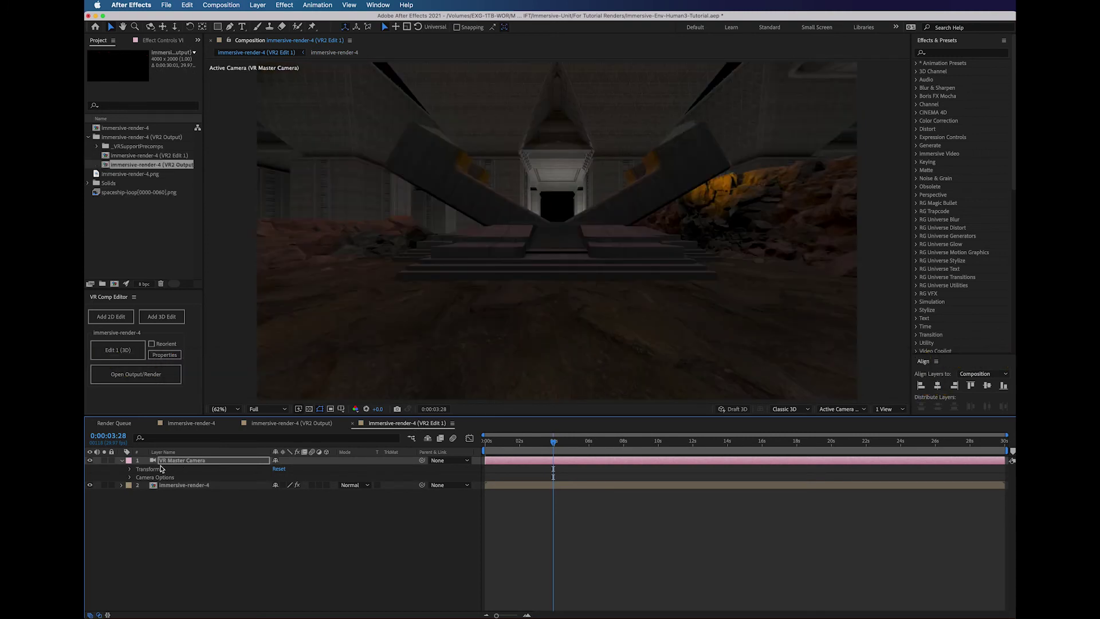
pyautogui.click(164, 460)
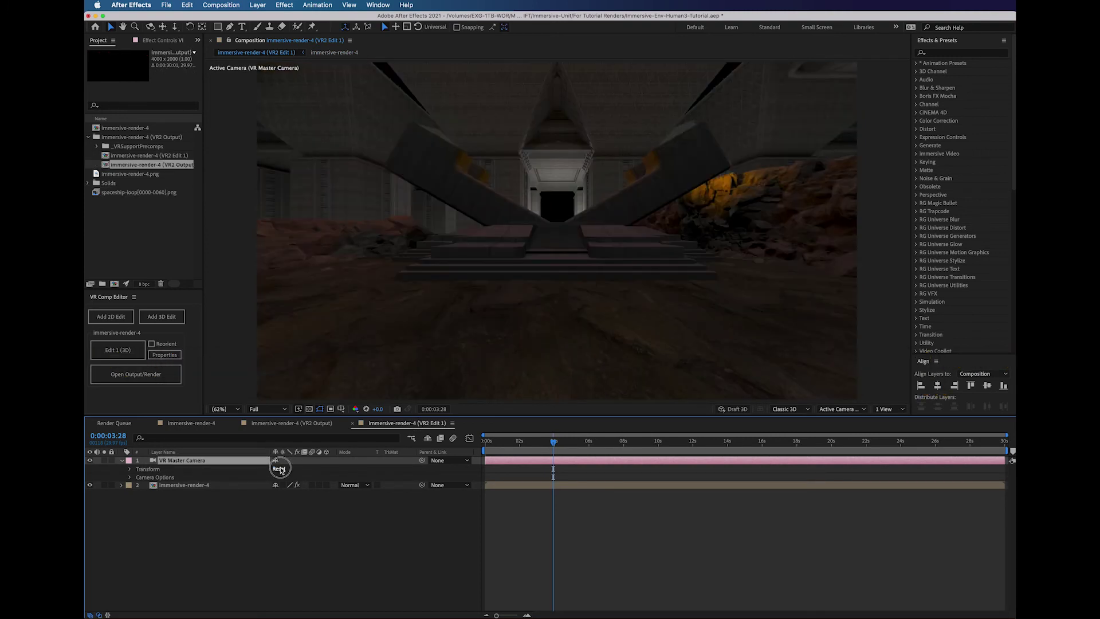
pyautogui.click(122, 460)
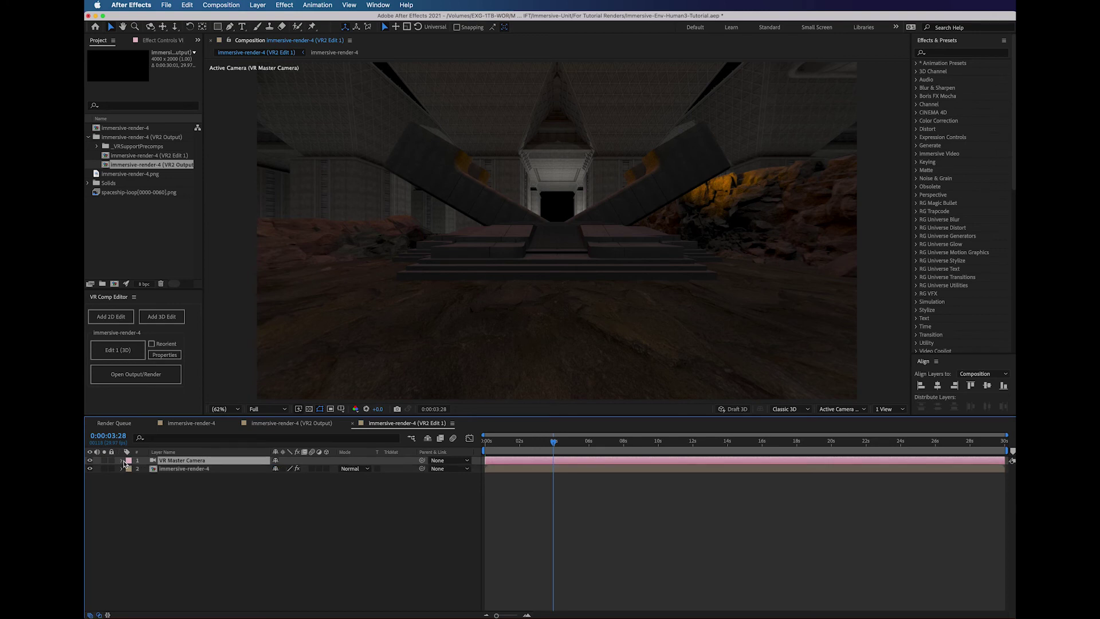
# Send the immersive-render-4 (VR2 Output) composition to the Adobe Media Encoder queue
pyautogui.click(302, 423)
pyautogui.click(222, 5)
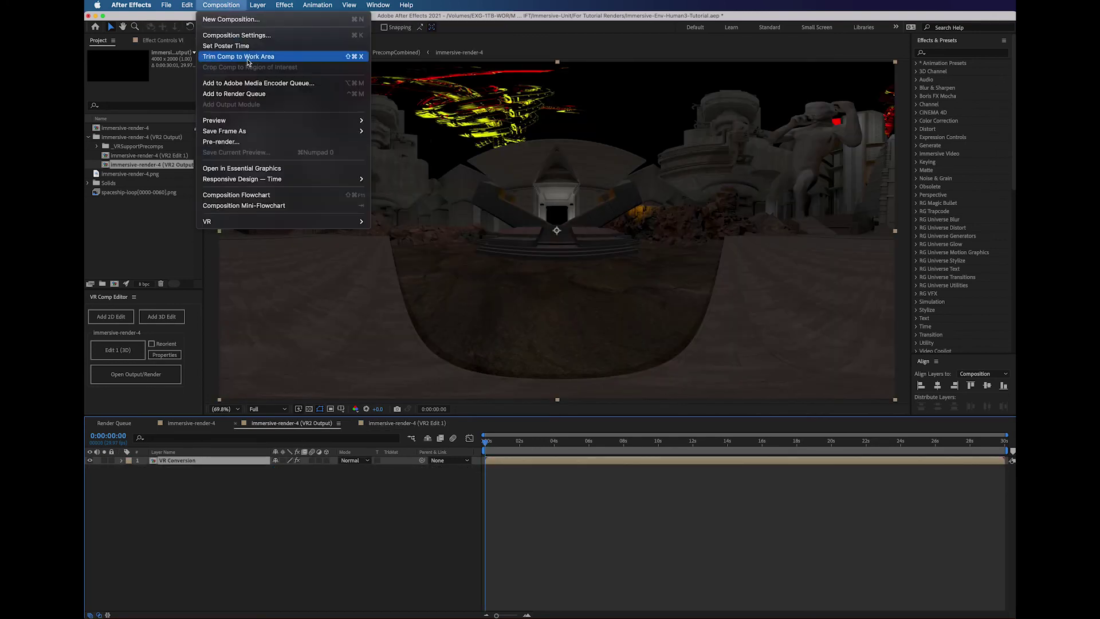
pyautogui.click(254, 83)
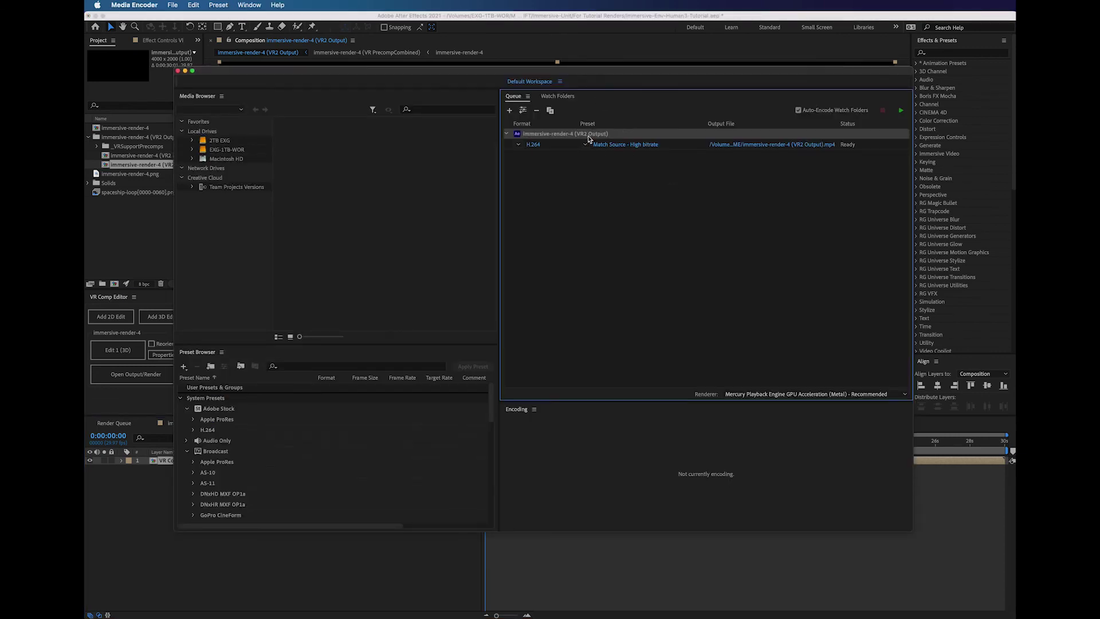
pyautogui.moveTo(517, 73); pyautogui.dragTo(531, 511)
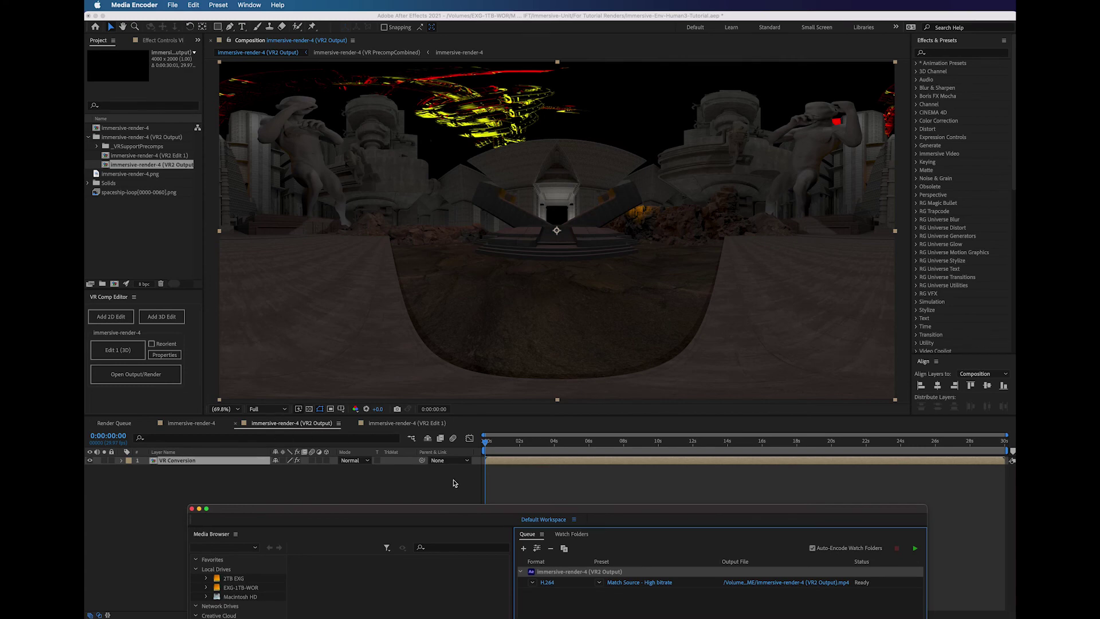
pyautogui.moveTo(461, 514); pyautogui.dragTo(447, 82)
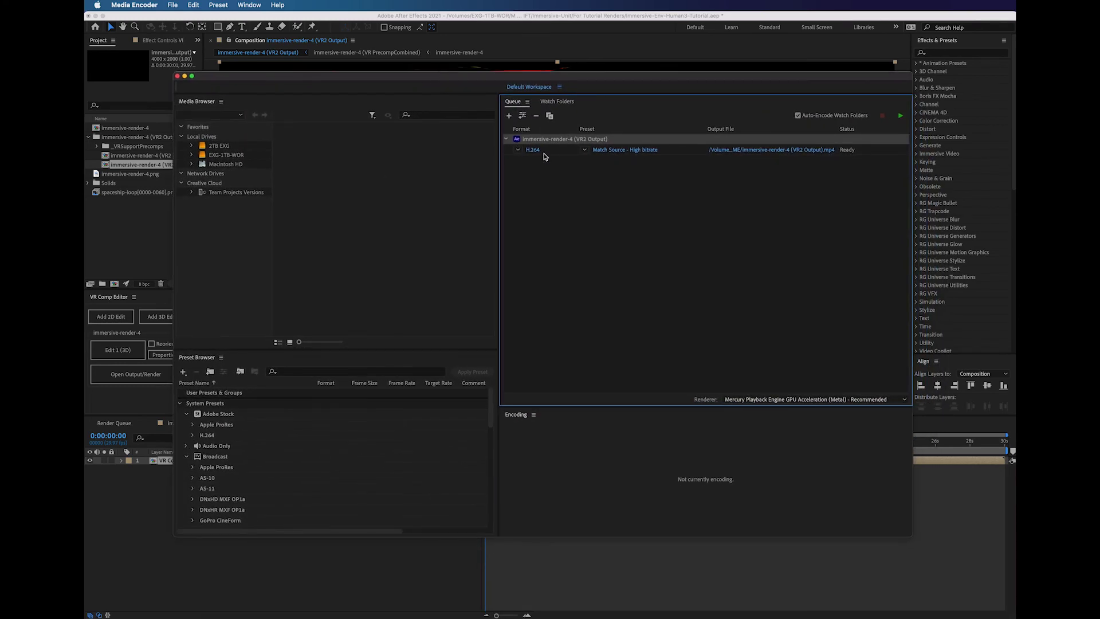
# In the H.264 export settings, mark the video as VR with a Monoscopic frame layout and accept the settings
pyautogui.click(609, 150)
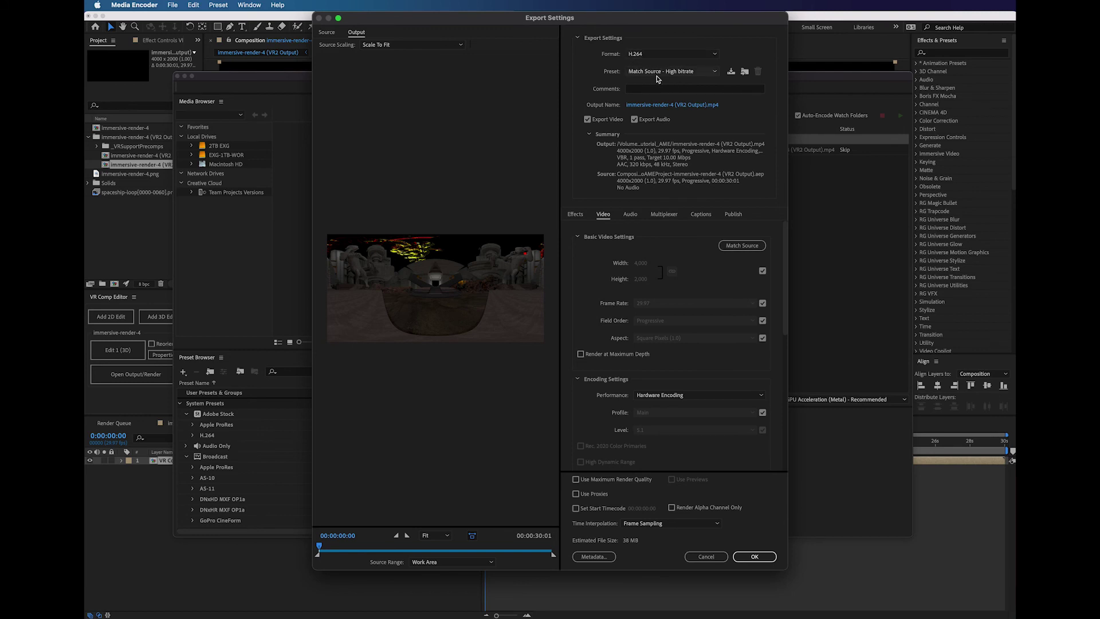
pyautogui.moveTo(785, 240); pyautogui.dragTo(771, 478)
pyautogui.click(581, 450)
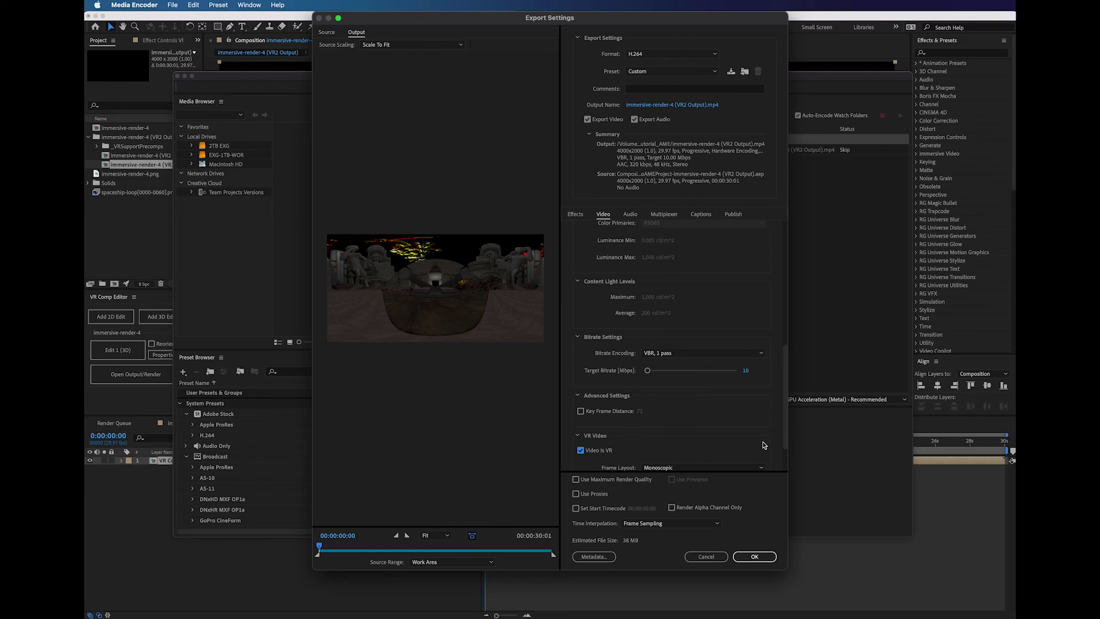
pyautogui.moveTo(789, 400); pyautogui.dragTo(790, 422)
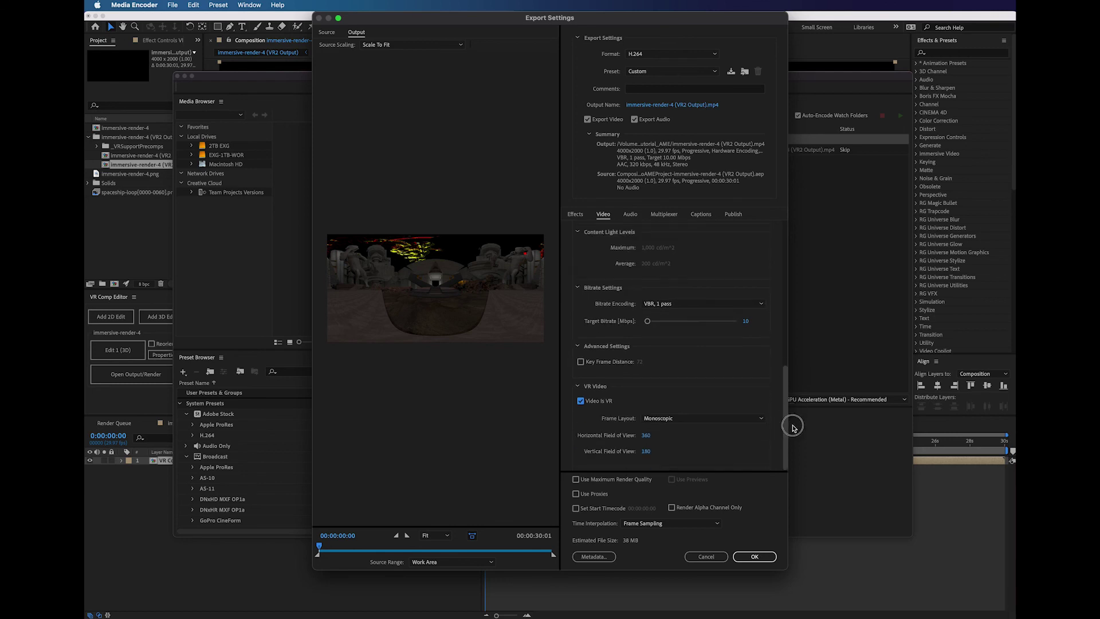
pyautogui.click(754, 557)
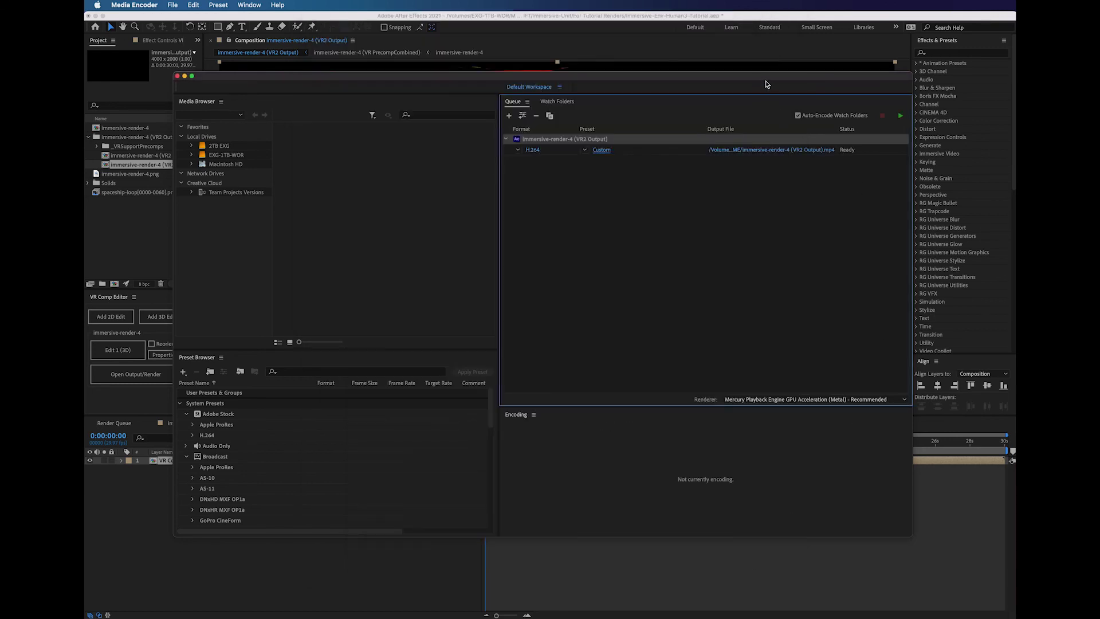
# Save the output as immersive-render-4 (VR2 Output) in the spaceship-render folder and start encoding the queue
pyautogui.moveTo(768, 76); pyautogui.dragTo(764, 74)
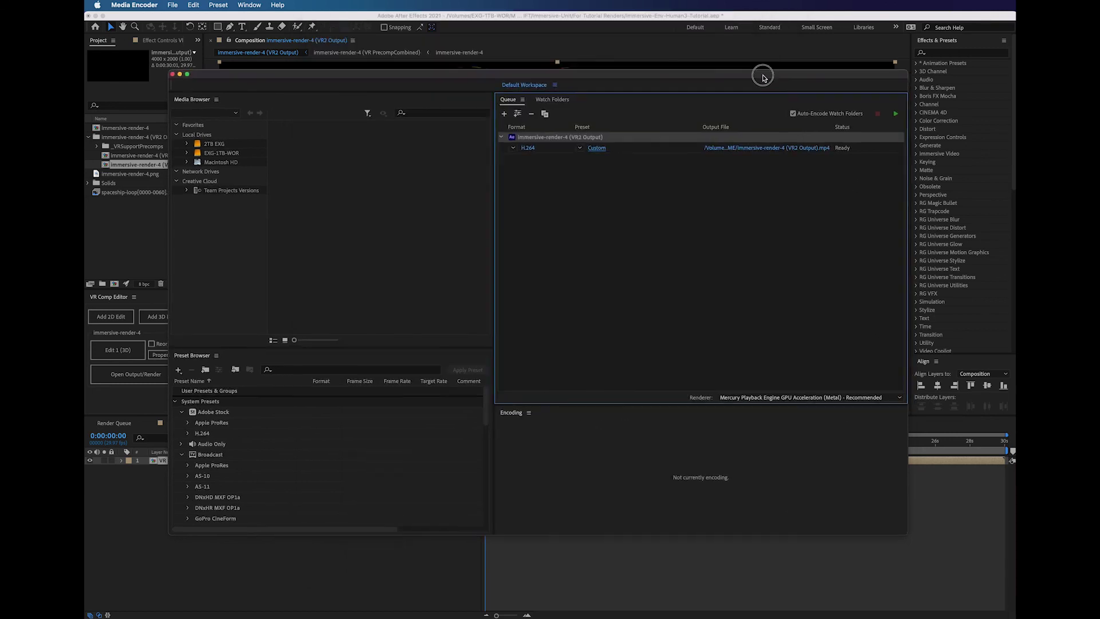
pyautogui.click(807, 147)
pyautogui.moveTo(854, 127); pyautogui.dragTo(498, 88)
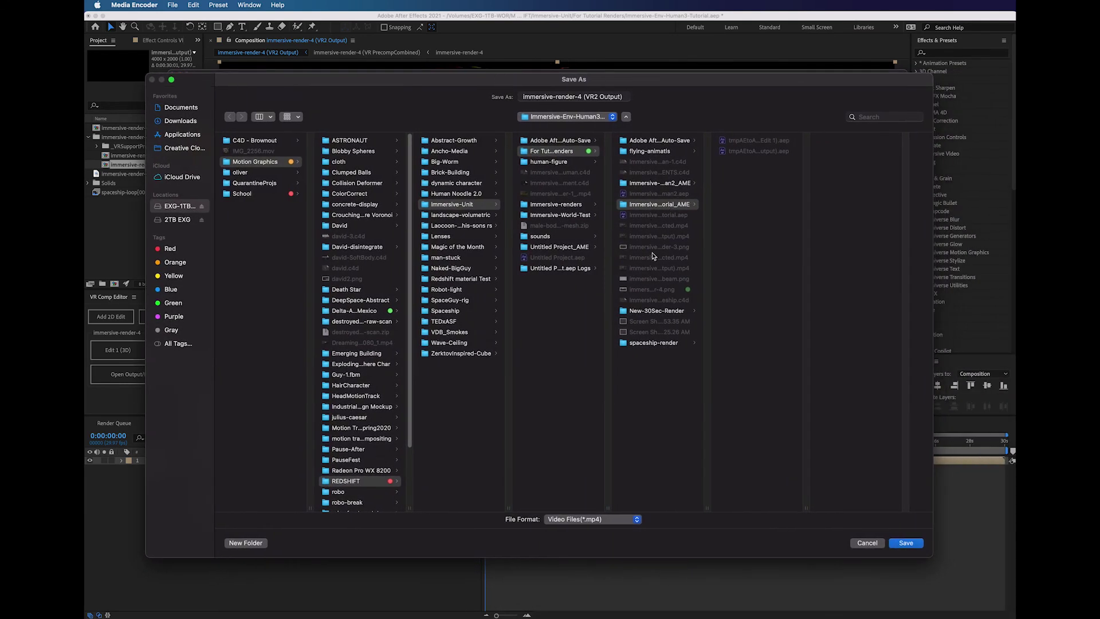
pyautogui.click(650, 343)
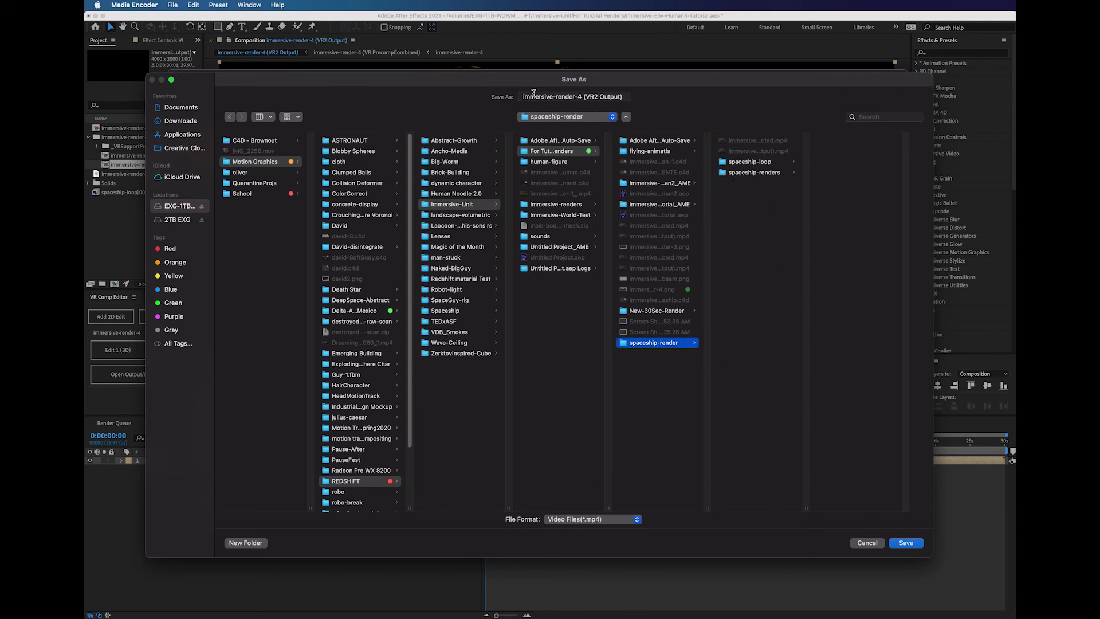
pyautogui.tripleClick(581, 97)
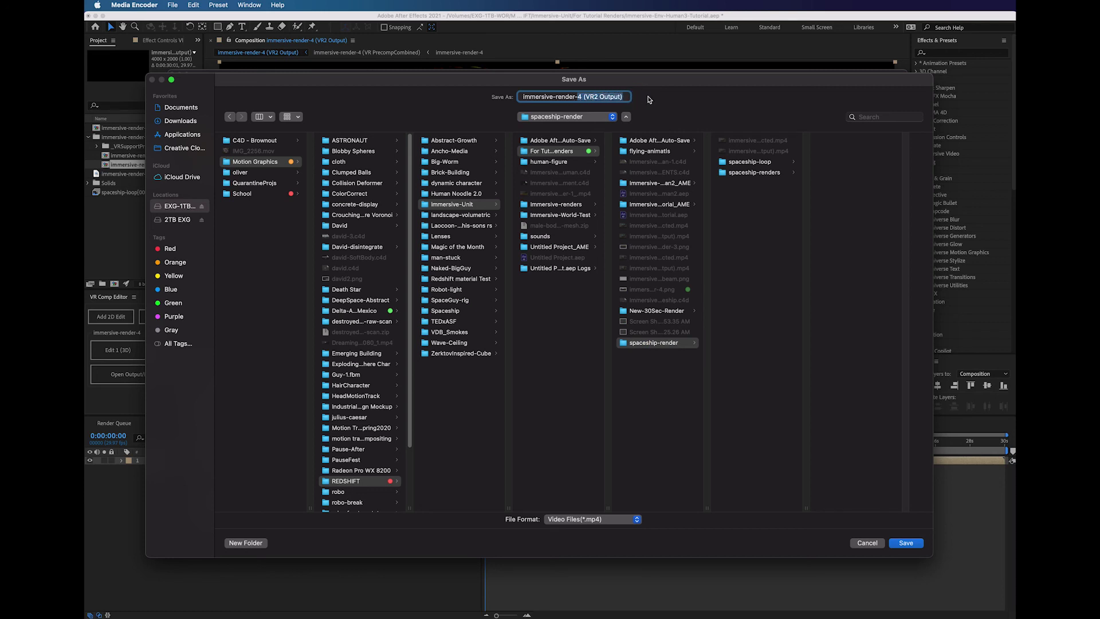
pyautogui.press('Right')
pyautogui.click(906, 543)
pyautogui.click(895, 114)
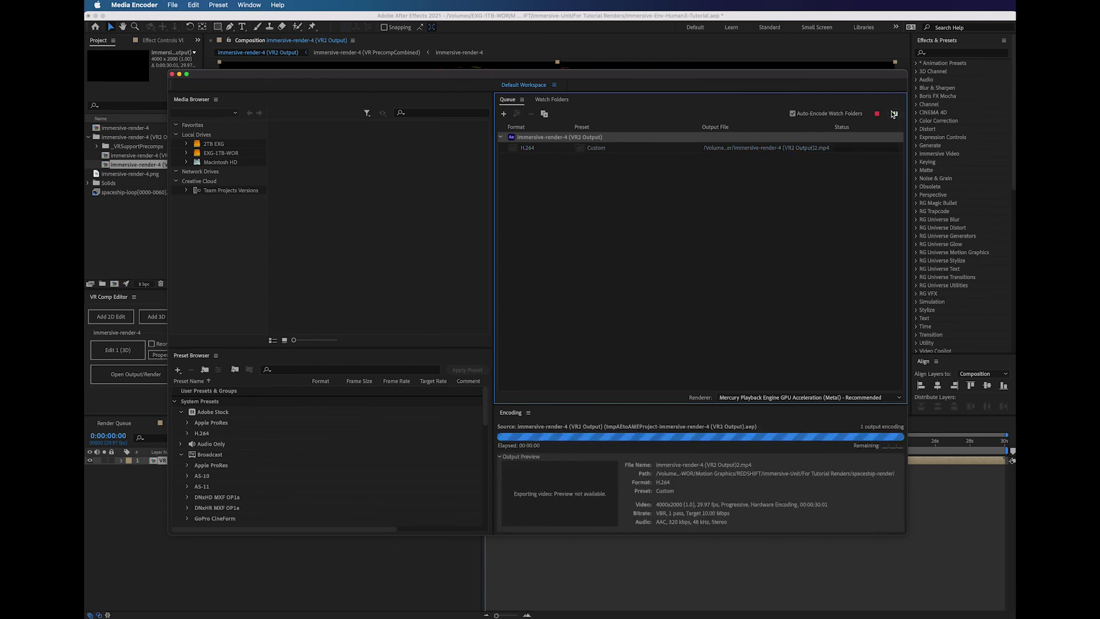